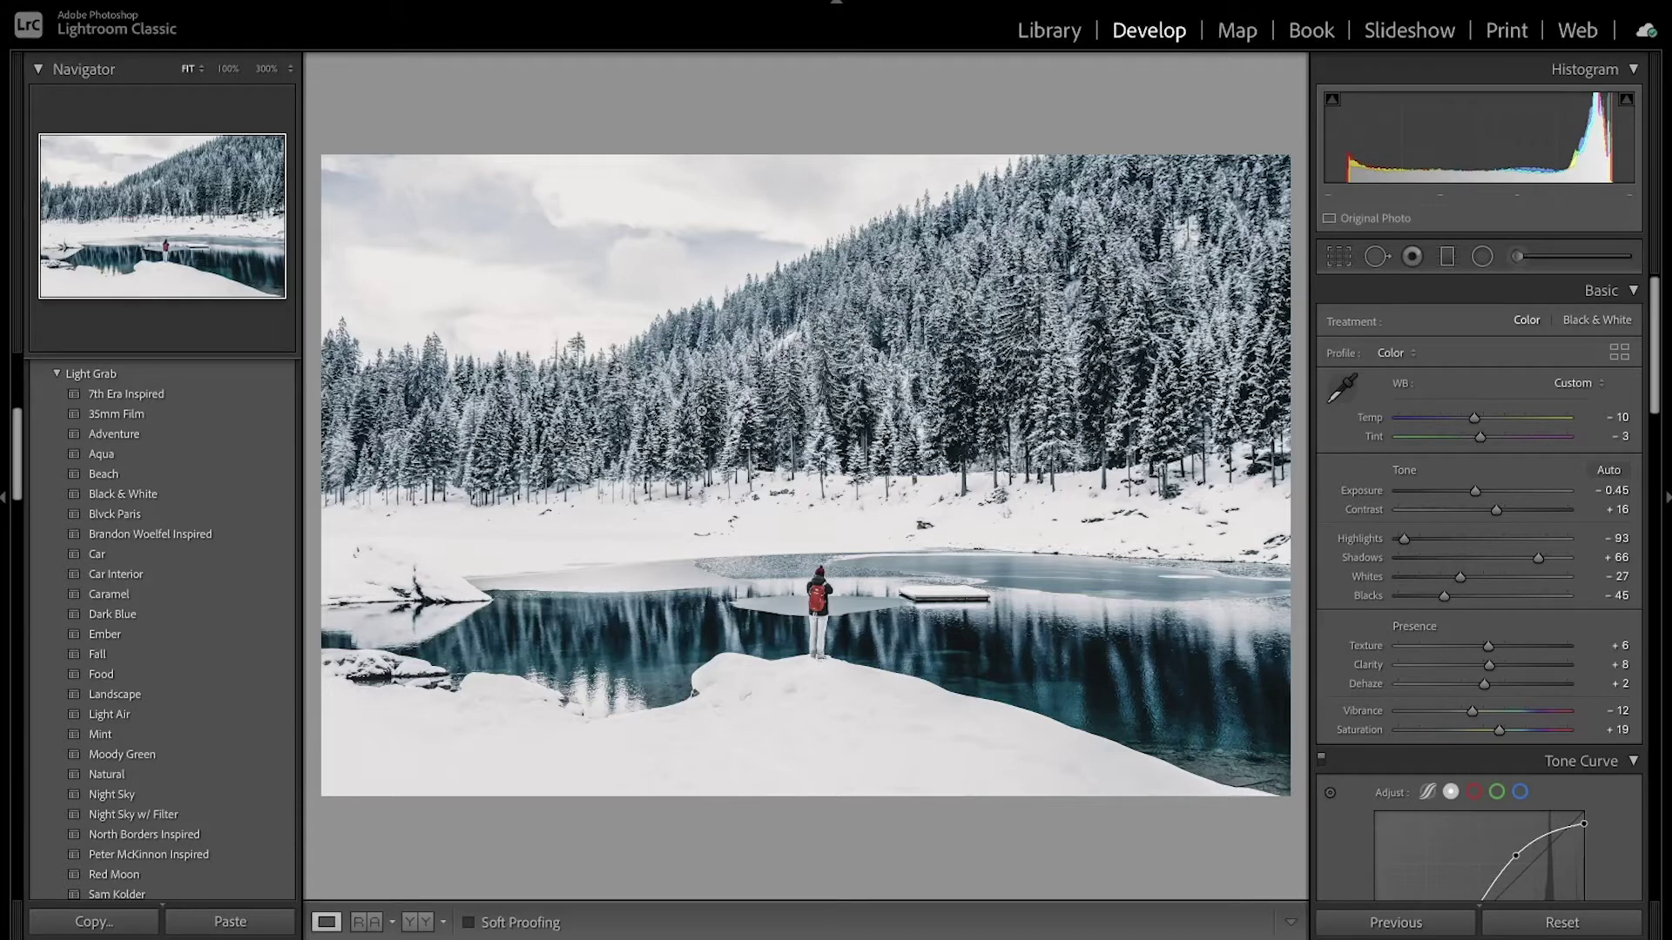
- Compare the edited winter lake photo with its original, and examine the landscape photo's tone curve, color and split toning adjustments
key(backslash)
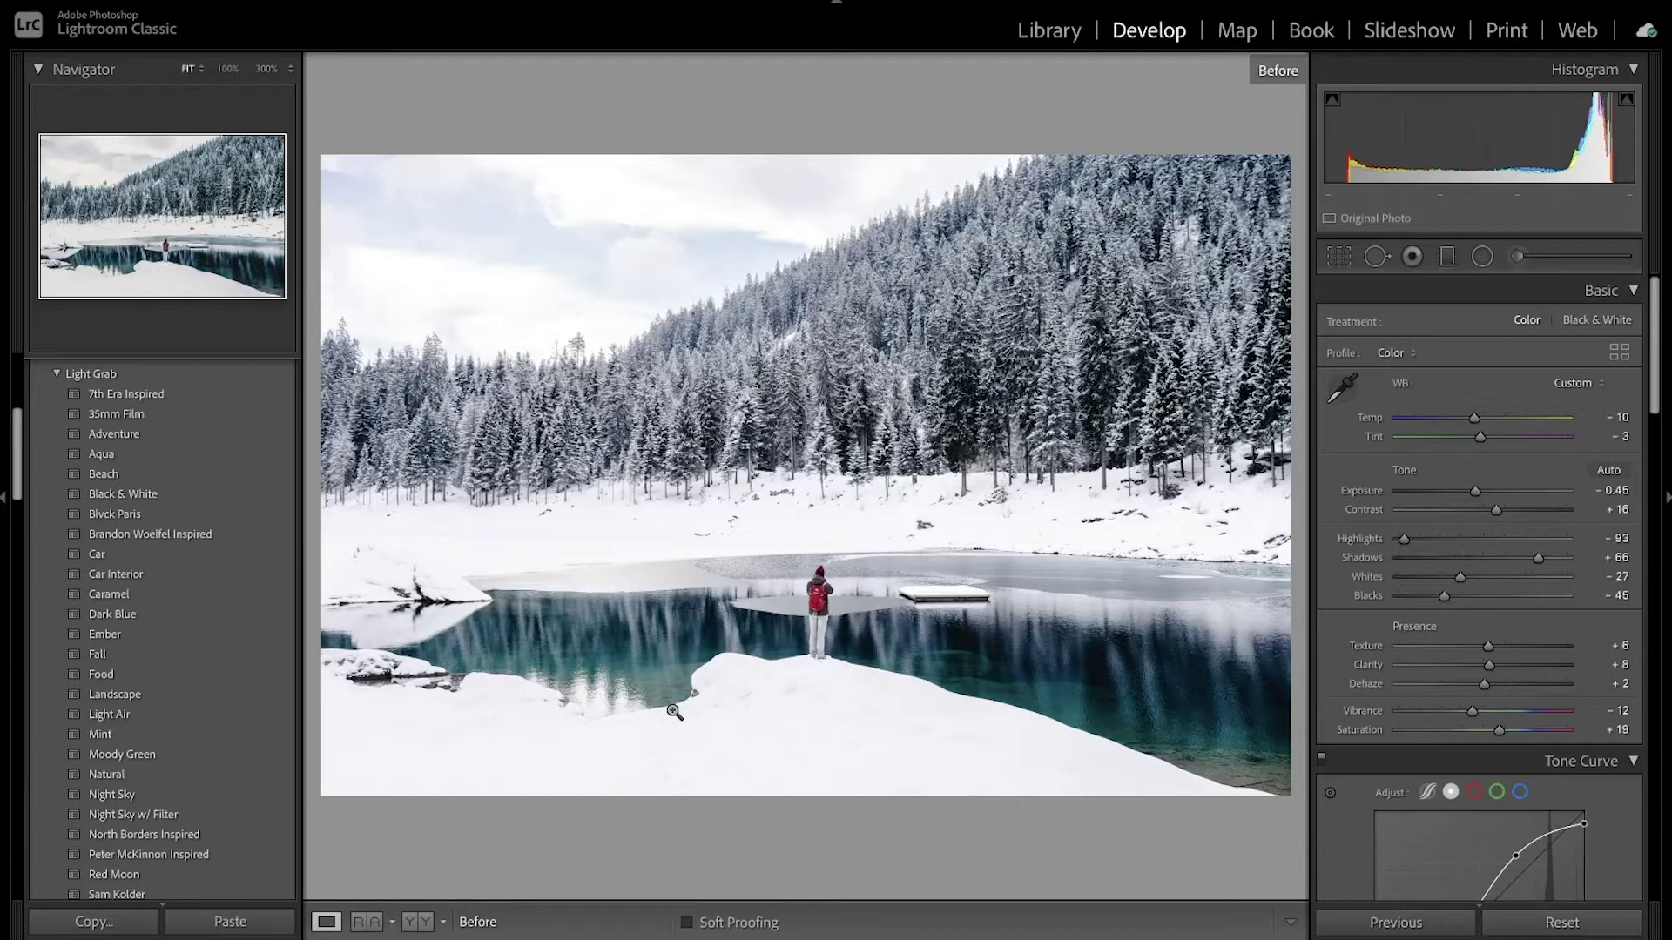
key(backslash)
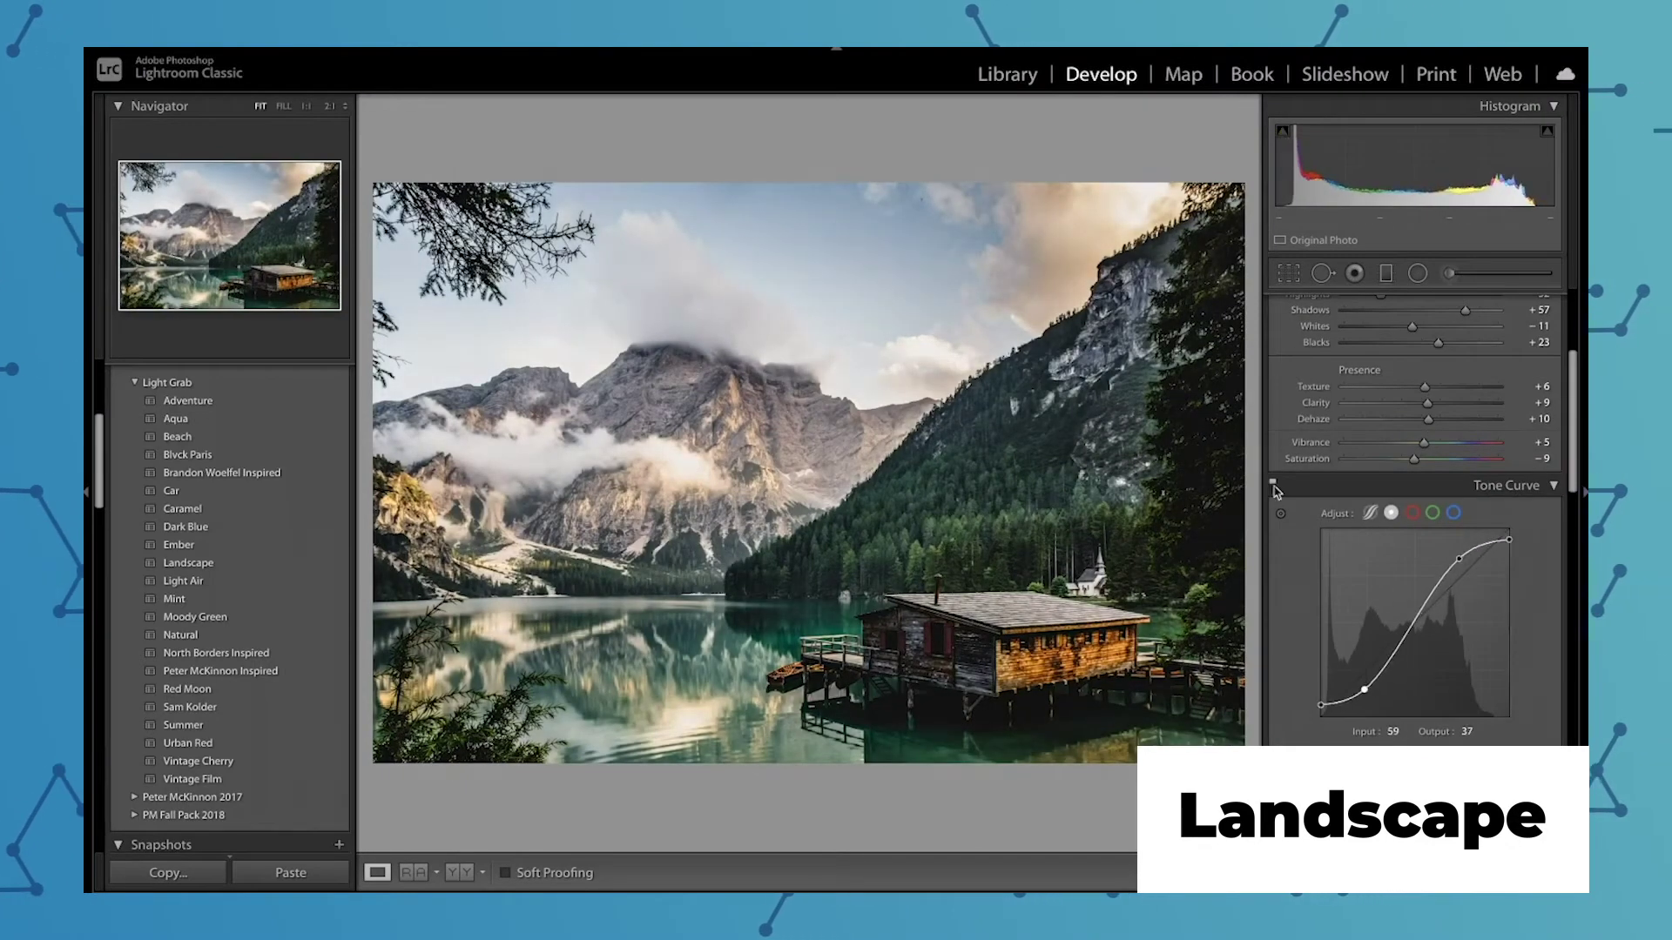
scroll(1415, 557, down, 5)
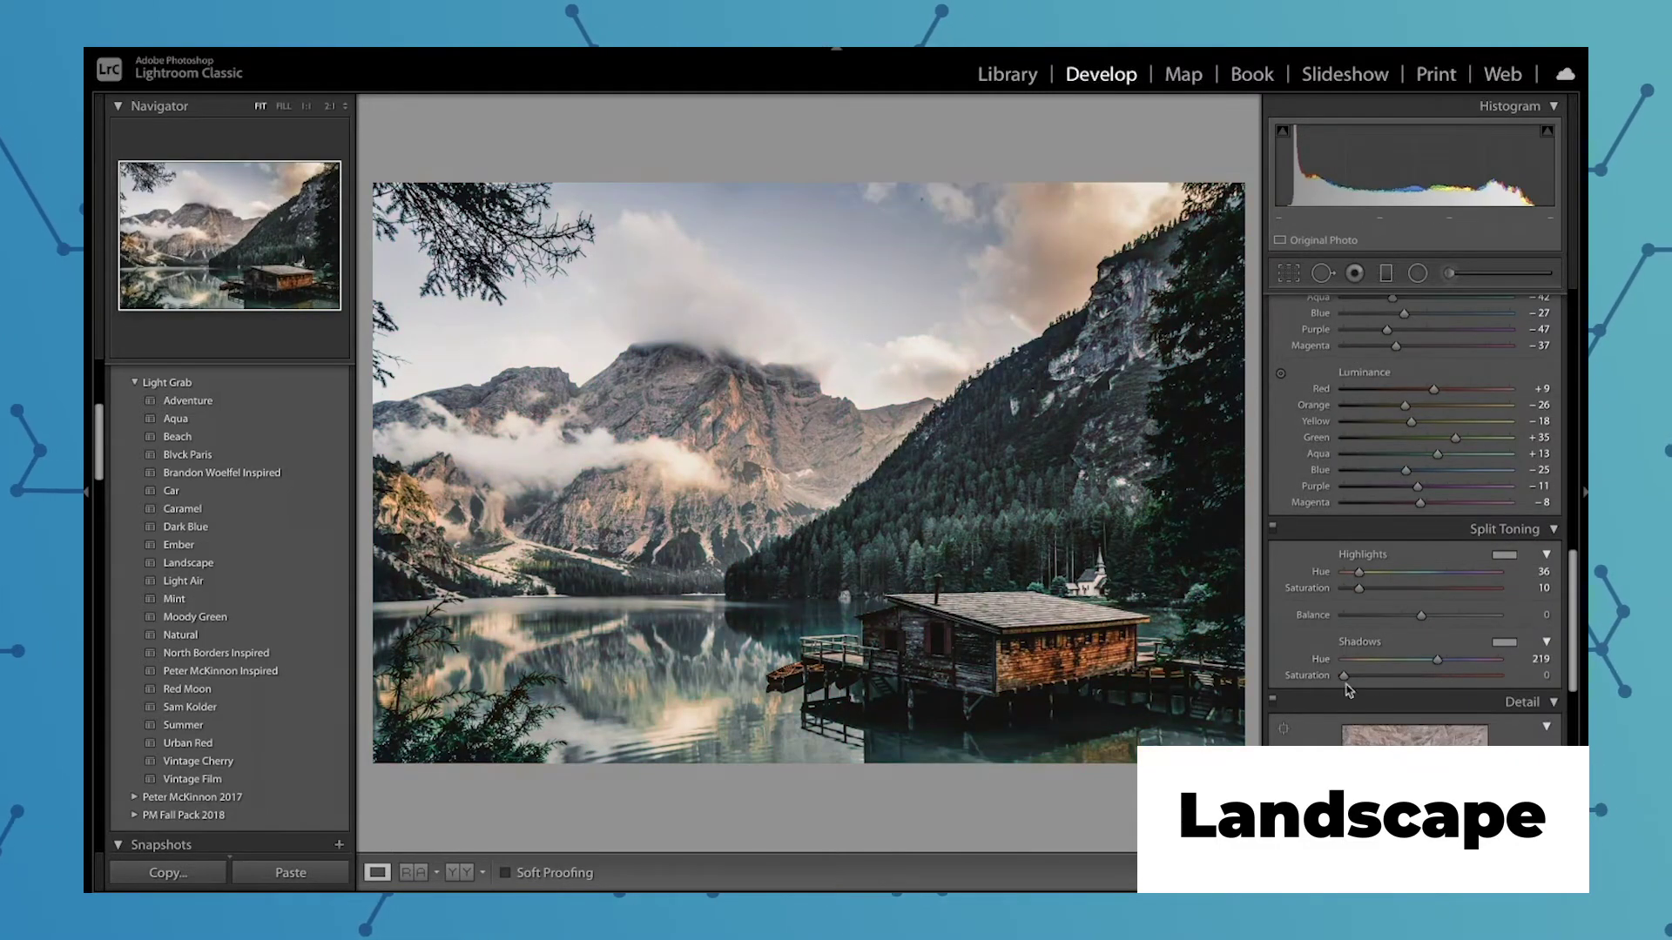
scroll(1347, 689, down, 10)
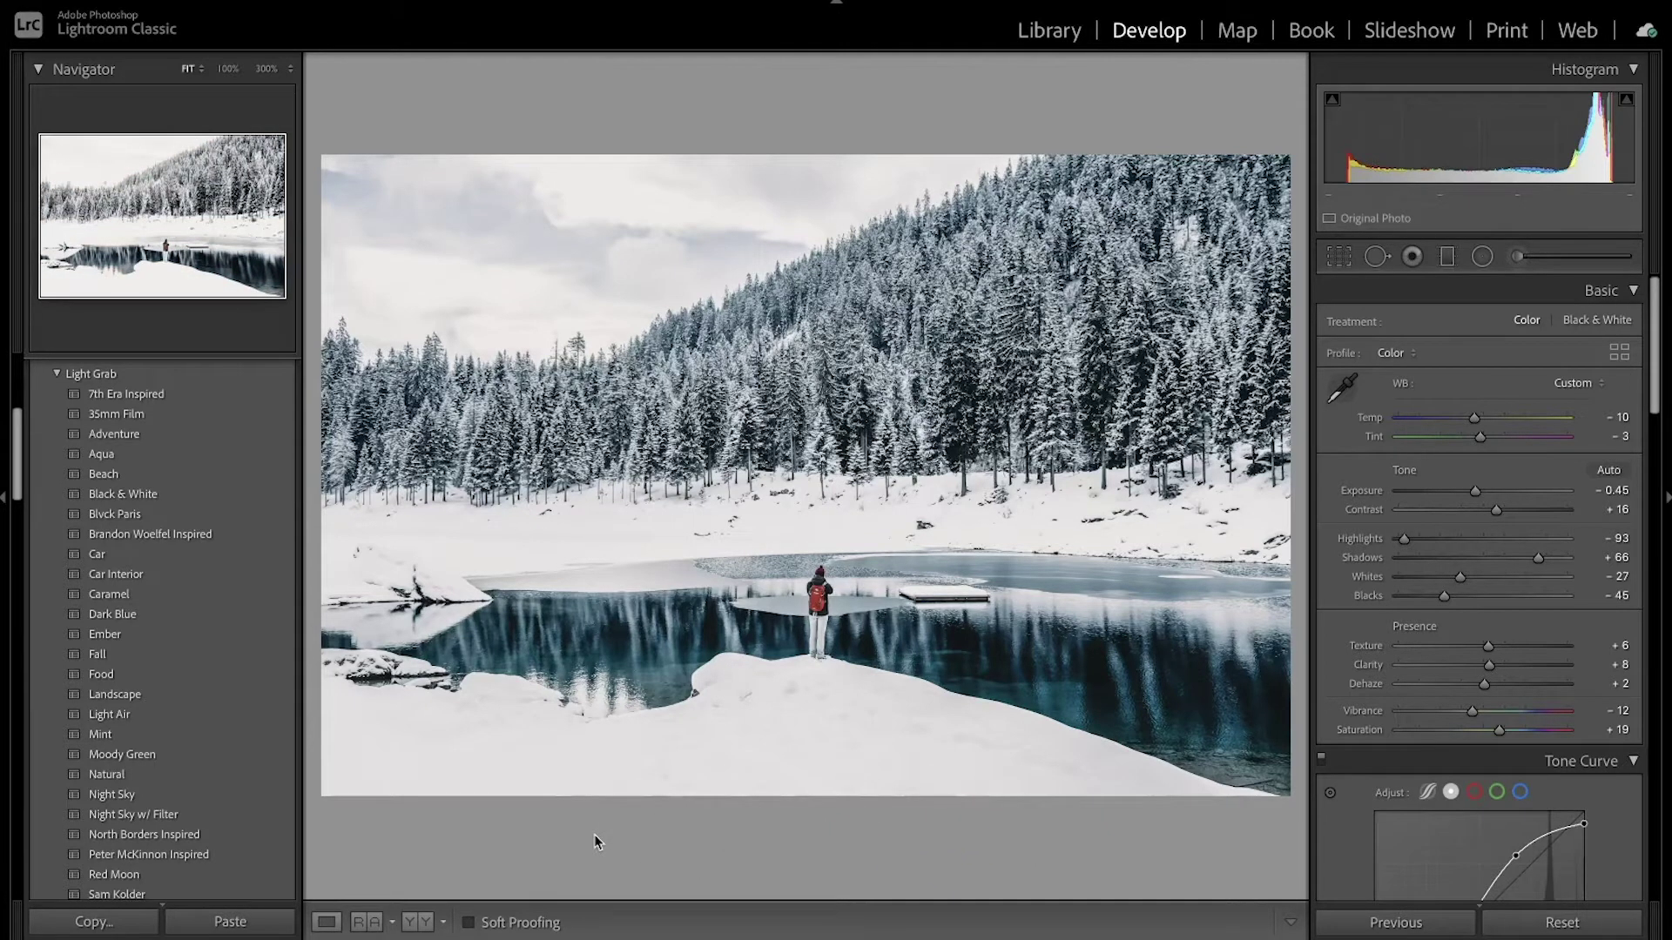
- Reset all adjustments on the winter lake photo and cool its white balance with Temp -10 and Tint -6
key(ctrl+shift+r)
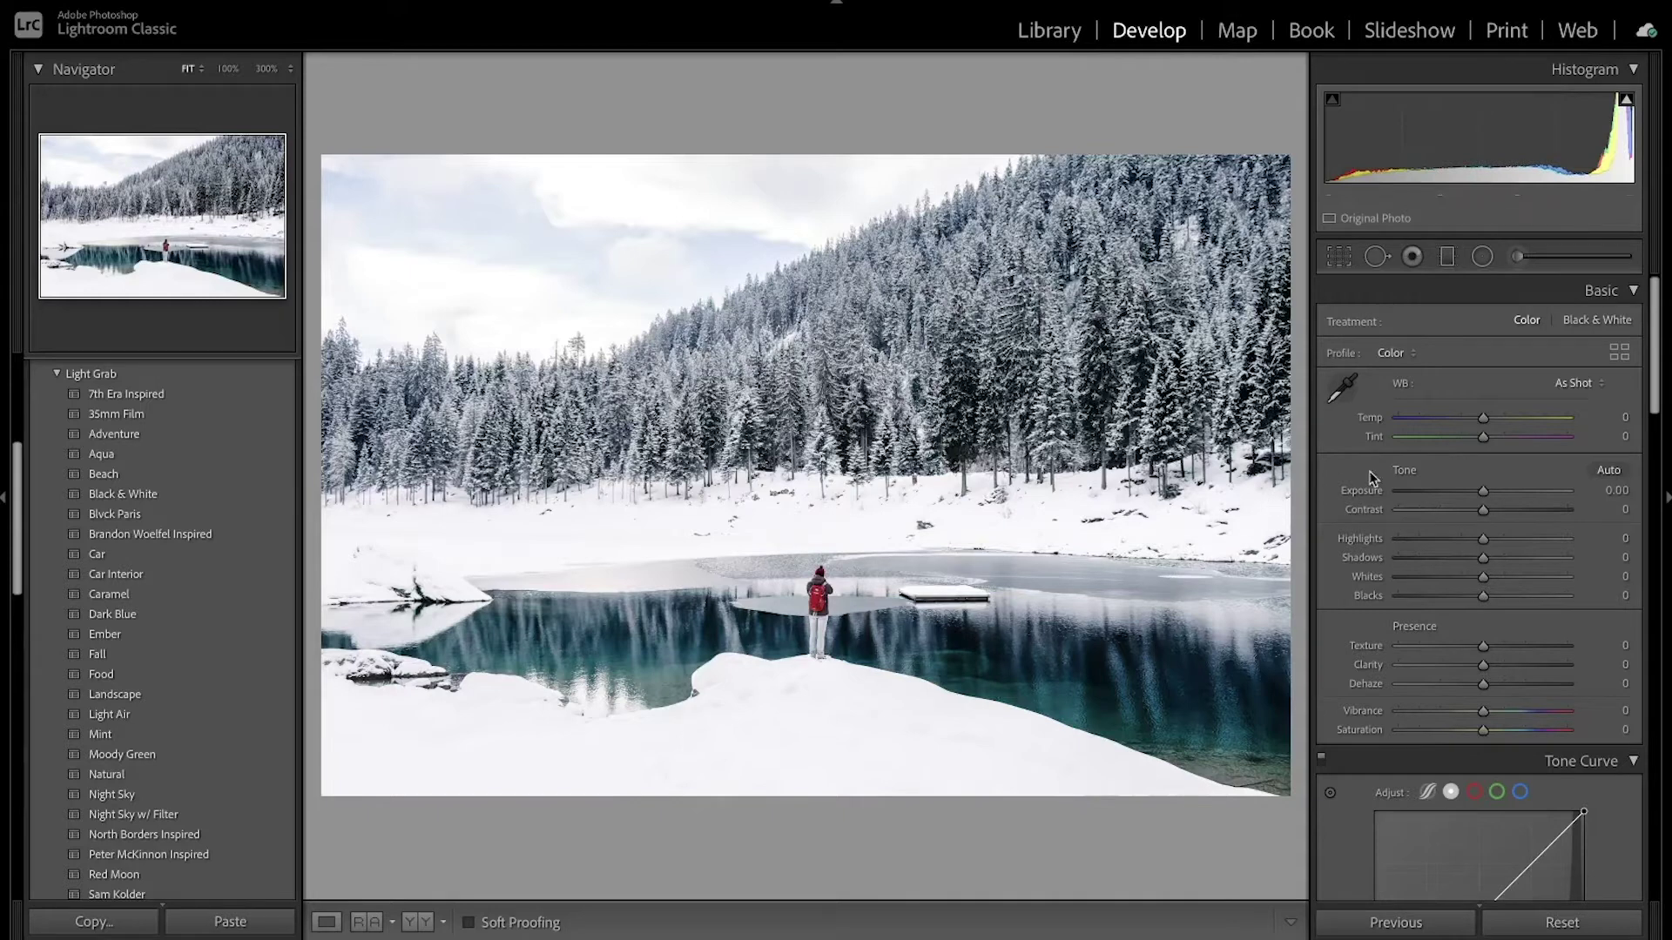
drag(1485, 424, 1479, 424)
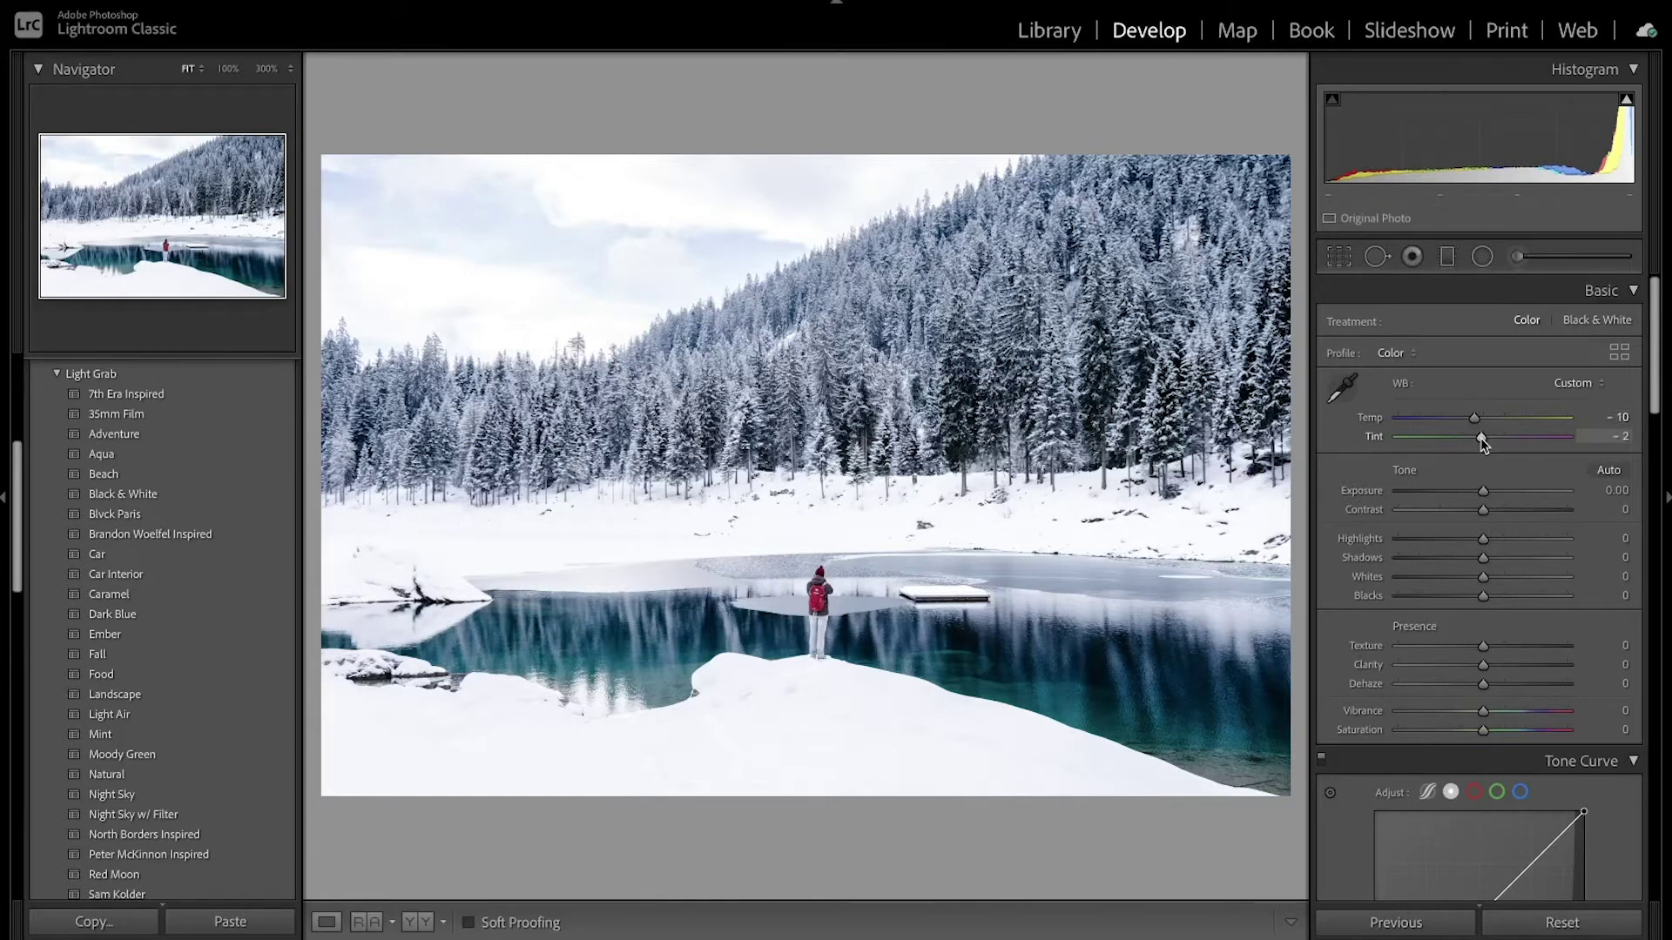
drag(1481, 439, 1475, 437)
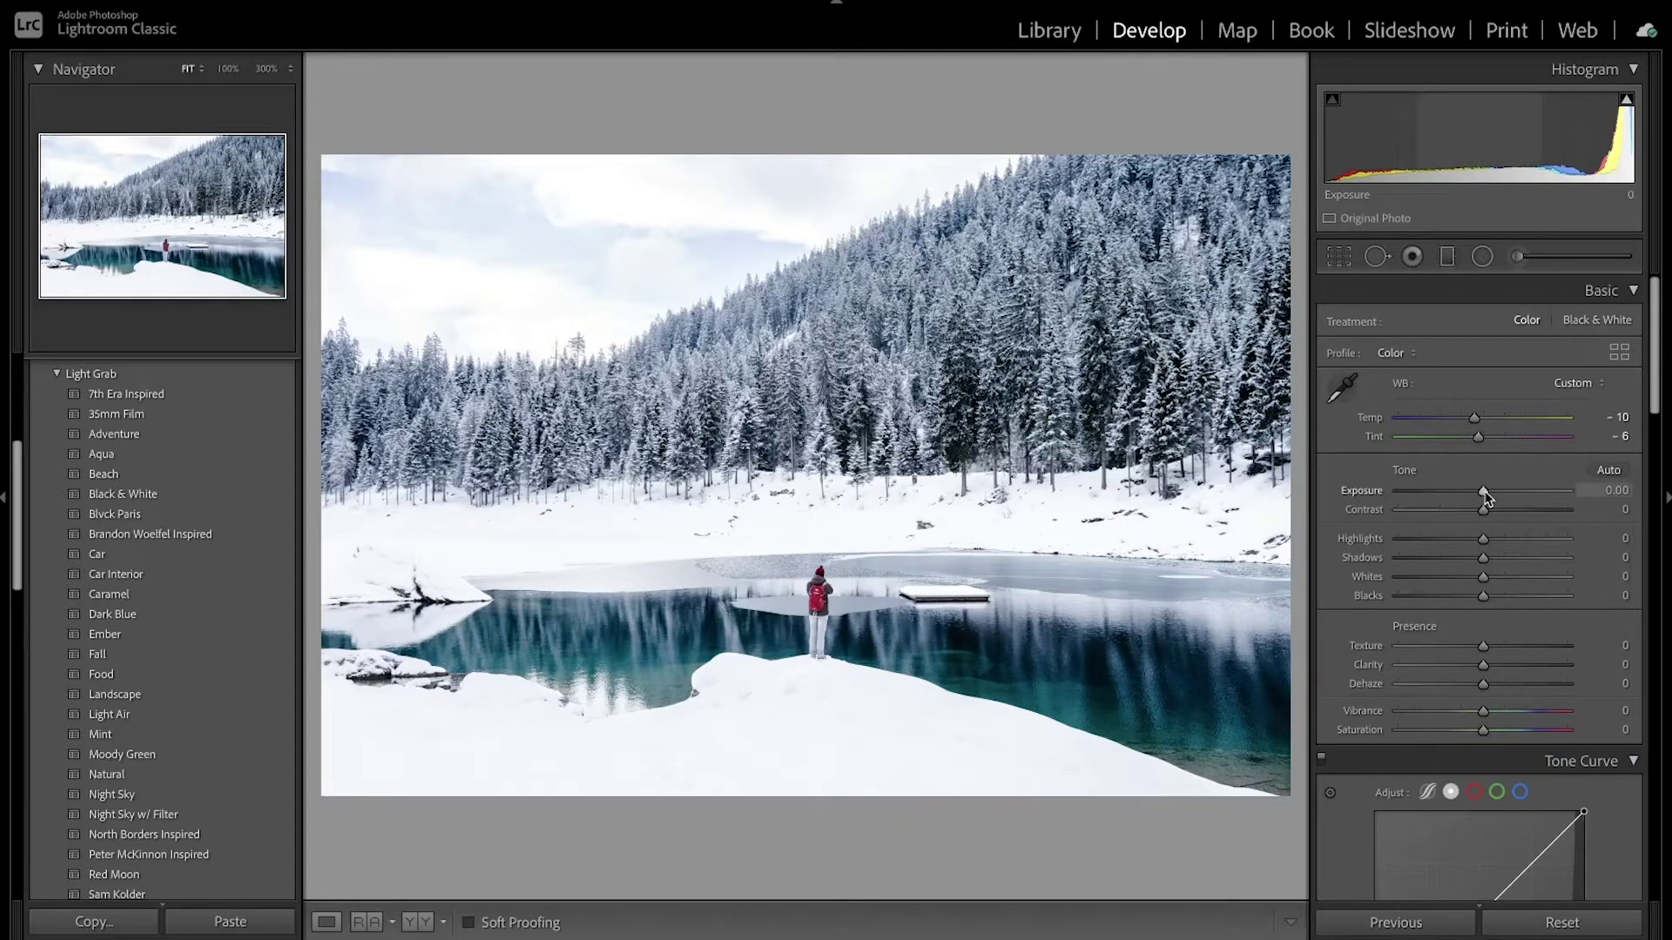
- Adjust the photo's tone: Exposure -0.55, Contrast +18, Highlights -83, Shadows +62, Whites -39 and Blacks -41
mouse_move(1484, 492)
mouse_down()
mouse_move(1506, 493)
mouse_move(1474, 493)
mouse_up()
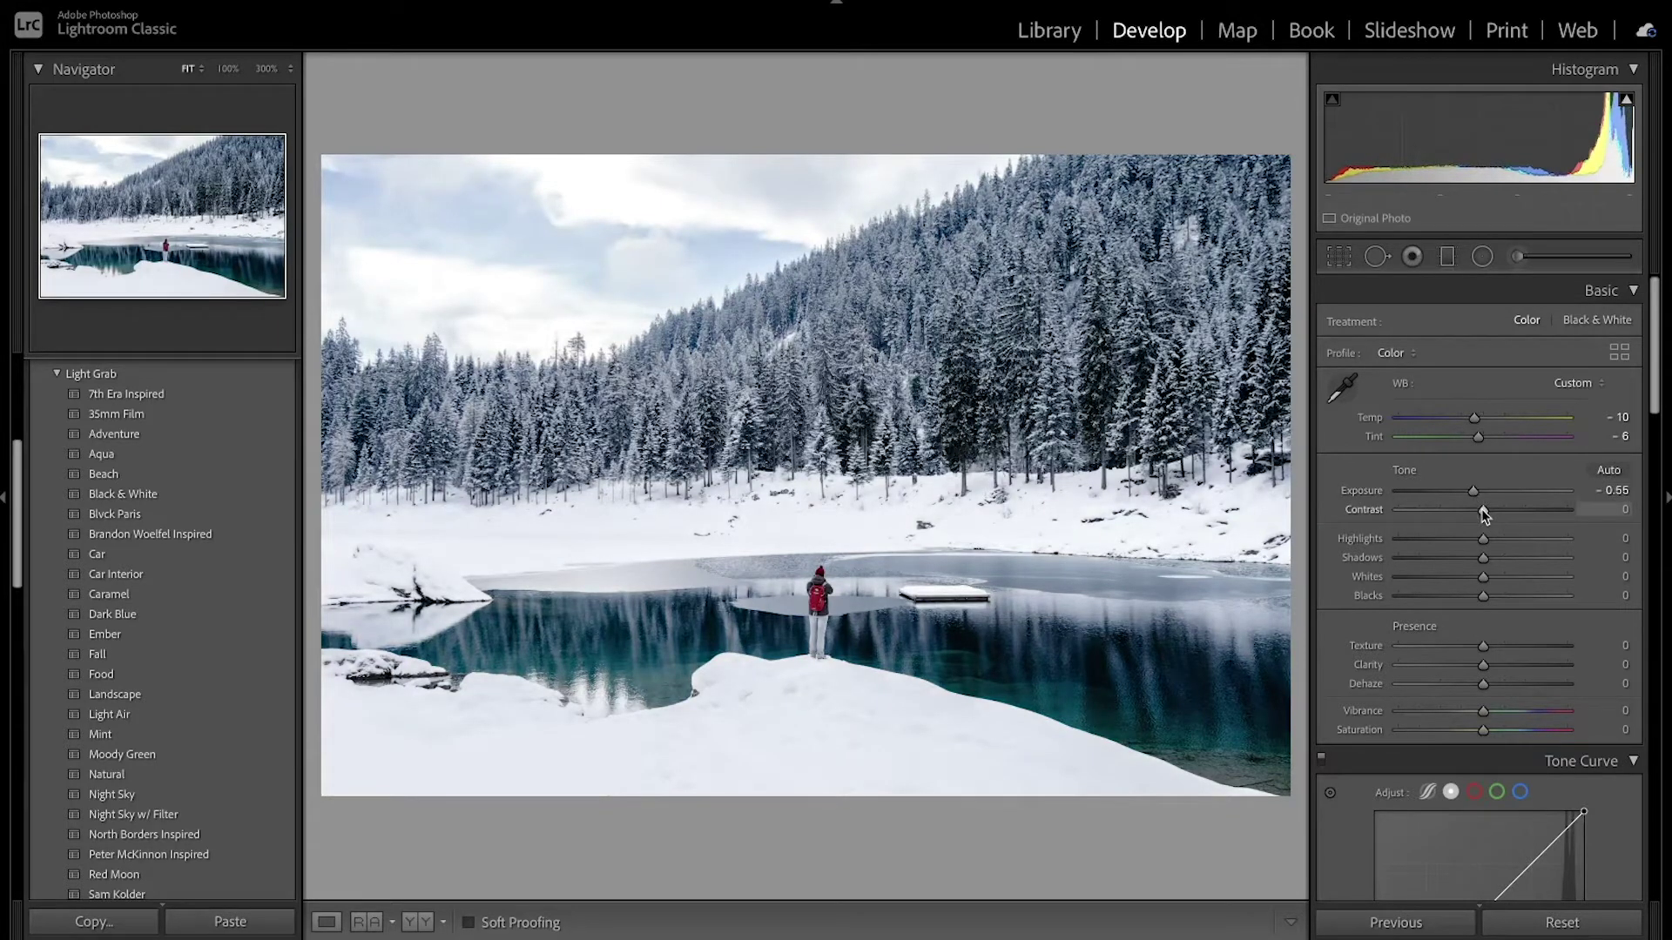
drag(1483, 511, 1498, 511)
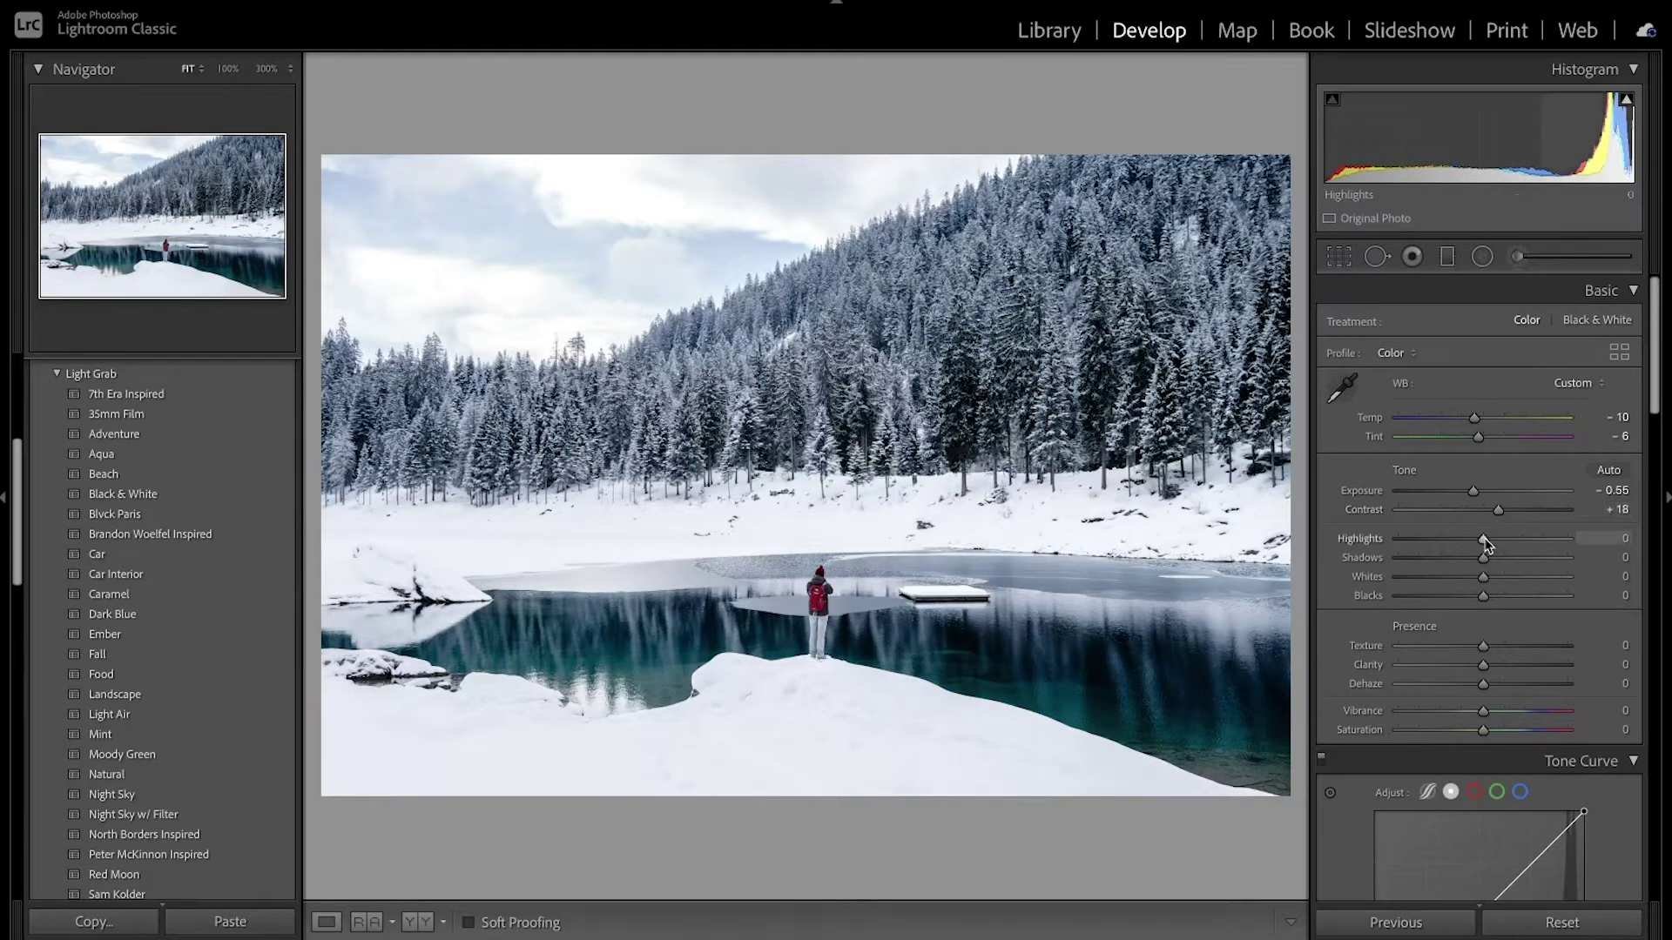
drag(1482, 541, 1411, 546)
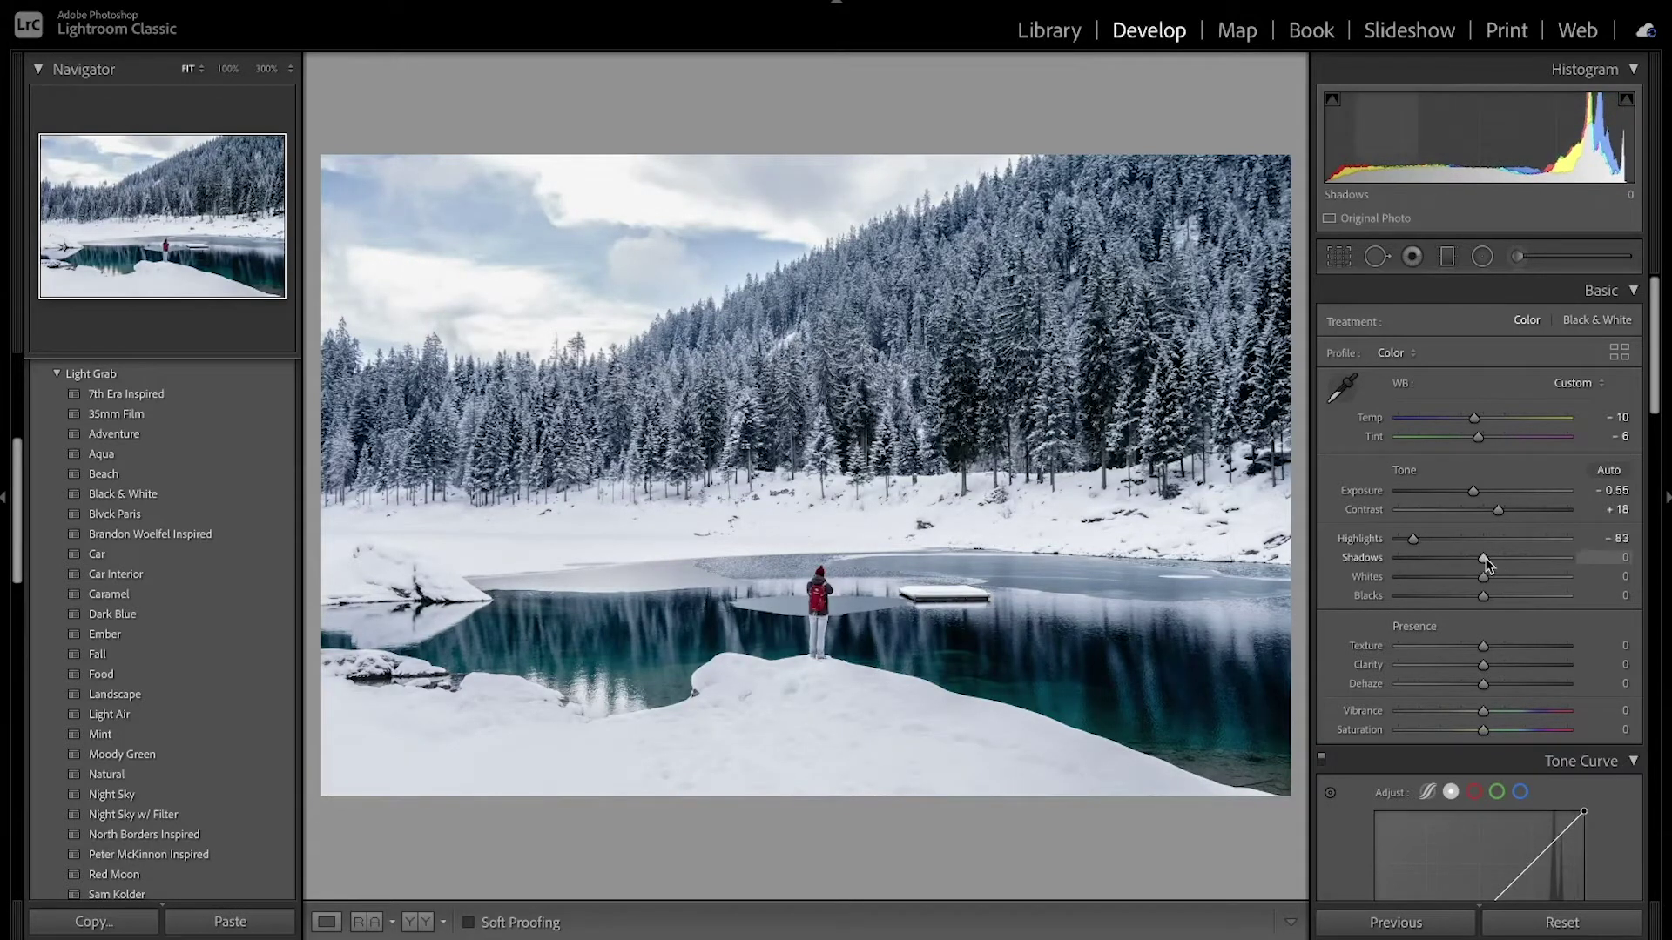
drag(1483, 560, 1535, 560)
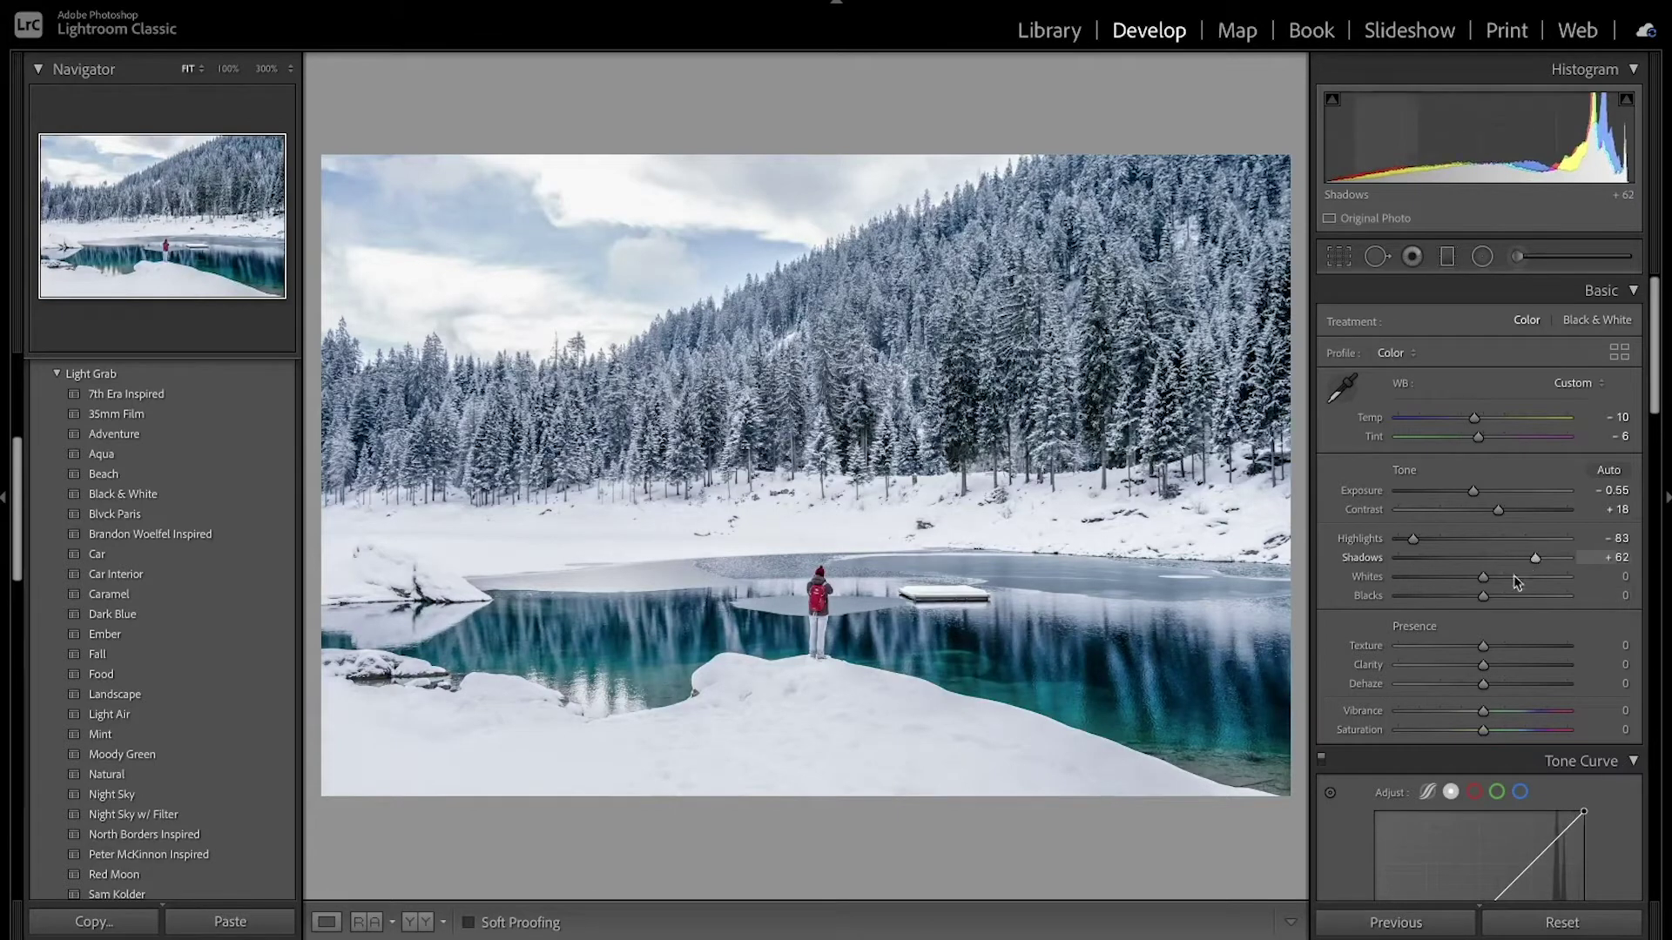
drag(1483, 579, 1447, 607)
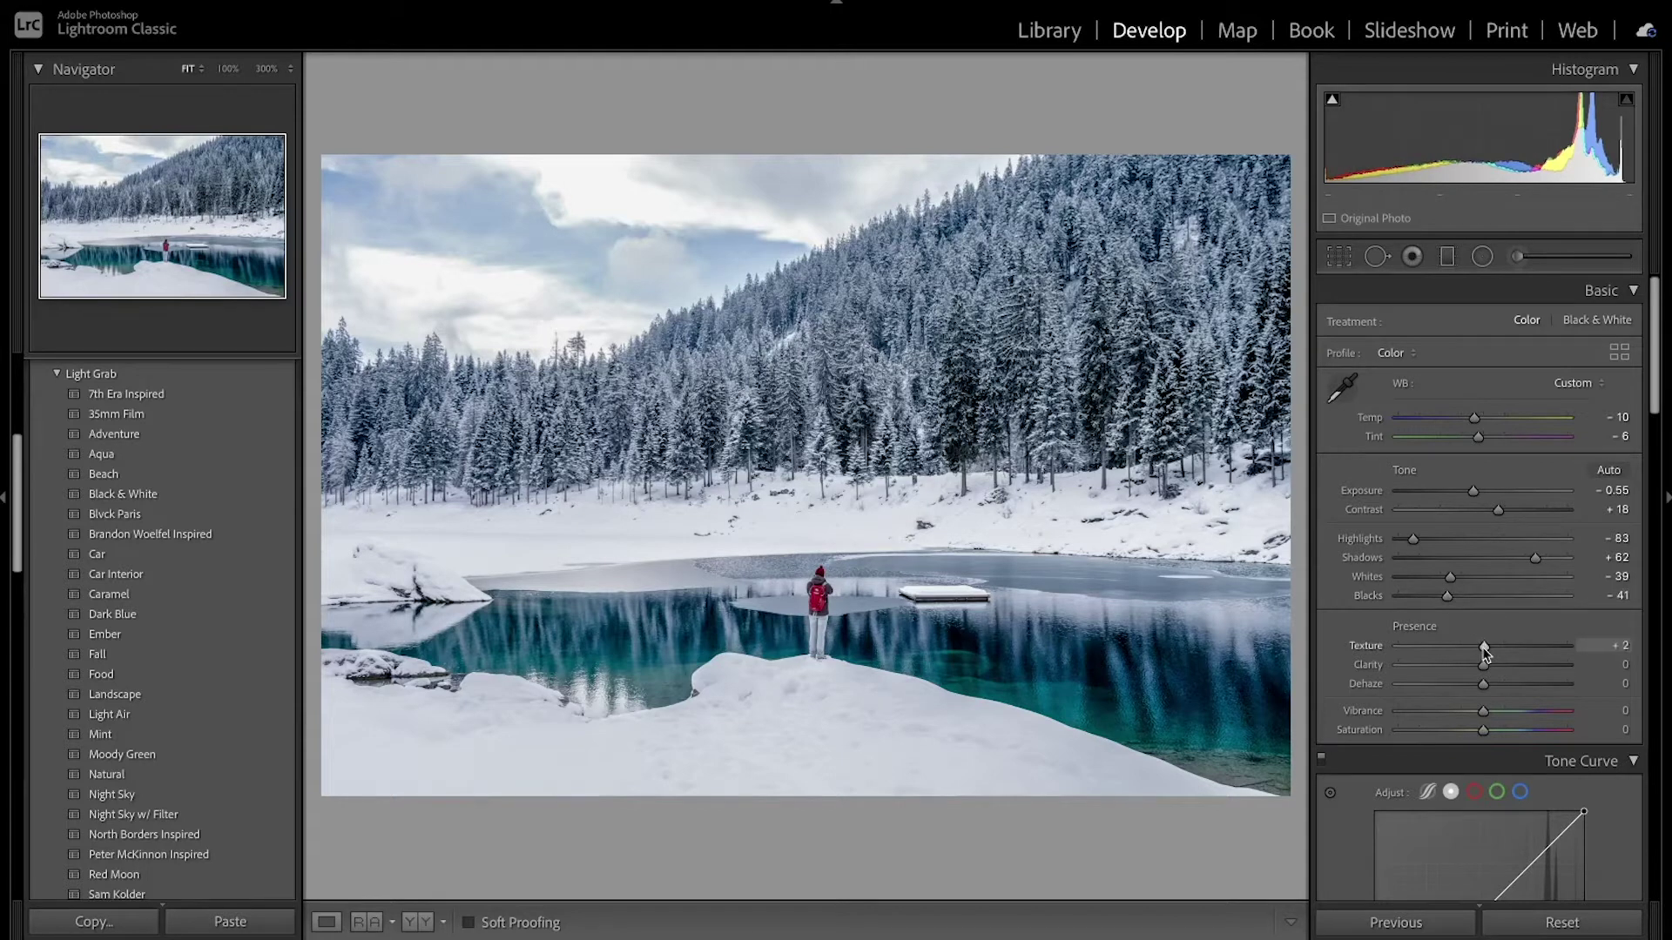
- Set Texture to +12, Clarity and Dehaze to +5, Vibrance to -19 and Saturation to +15, and compare the photo with its original
drag(1484, 649, 1487, 685)
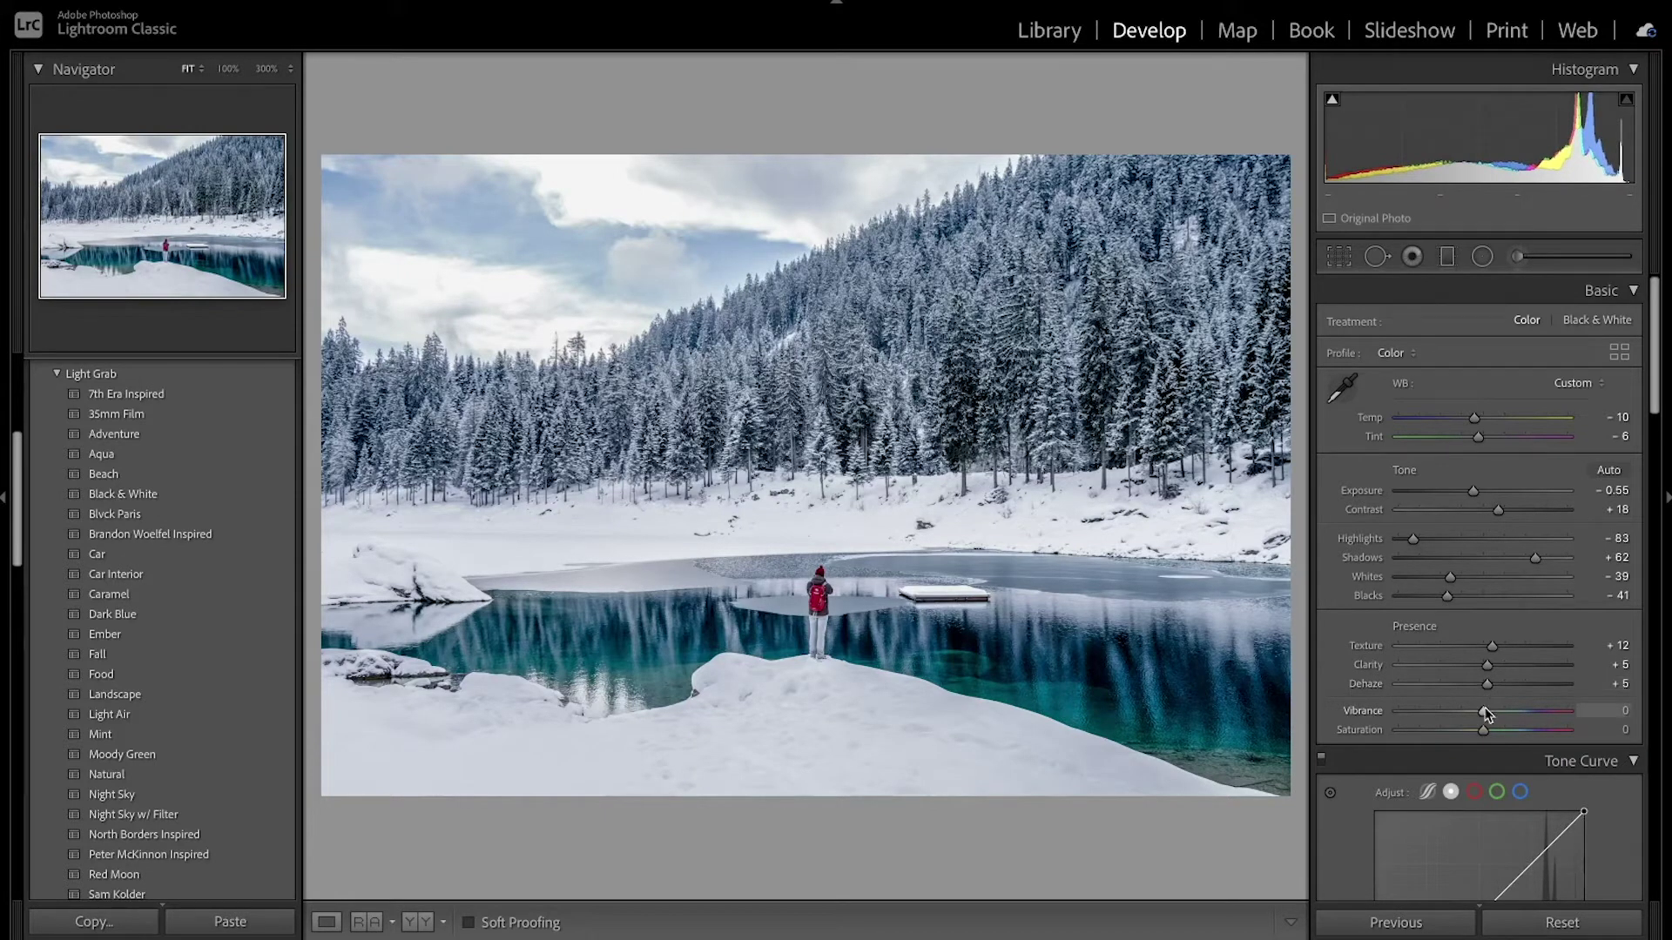
mouse_move(1482, 710)
mouse_down()
mouse_move(1462, 710)
mouse_move(1500, 738)
mouse_up()
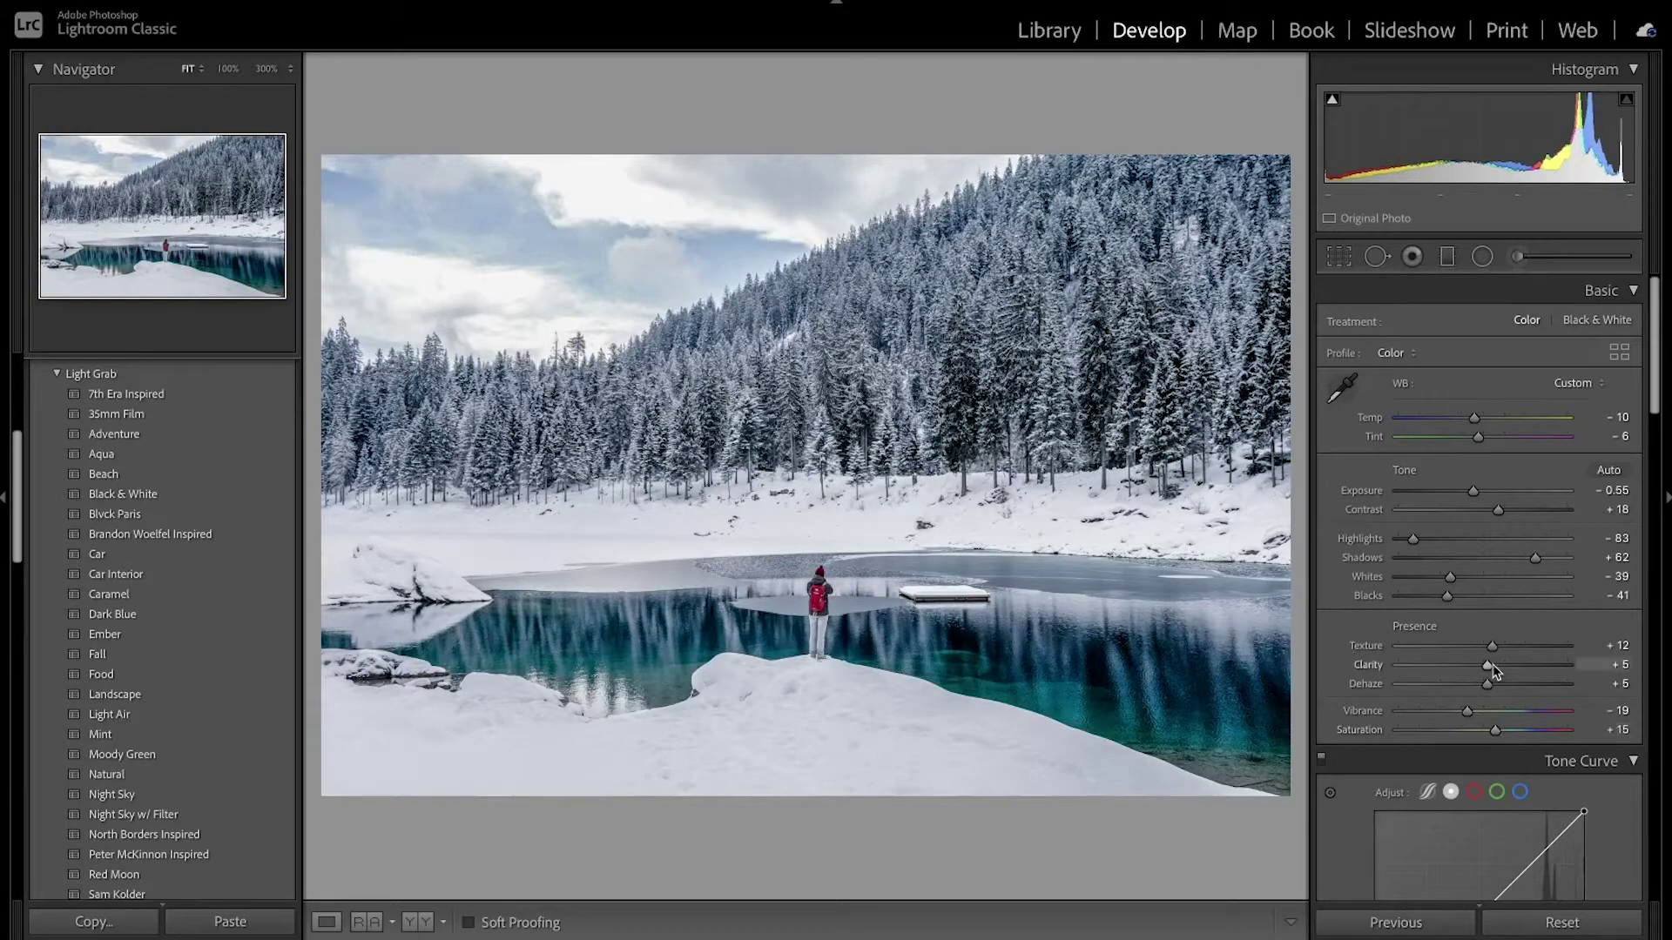
key(backslash)
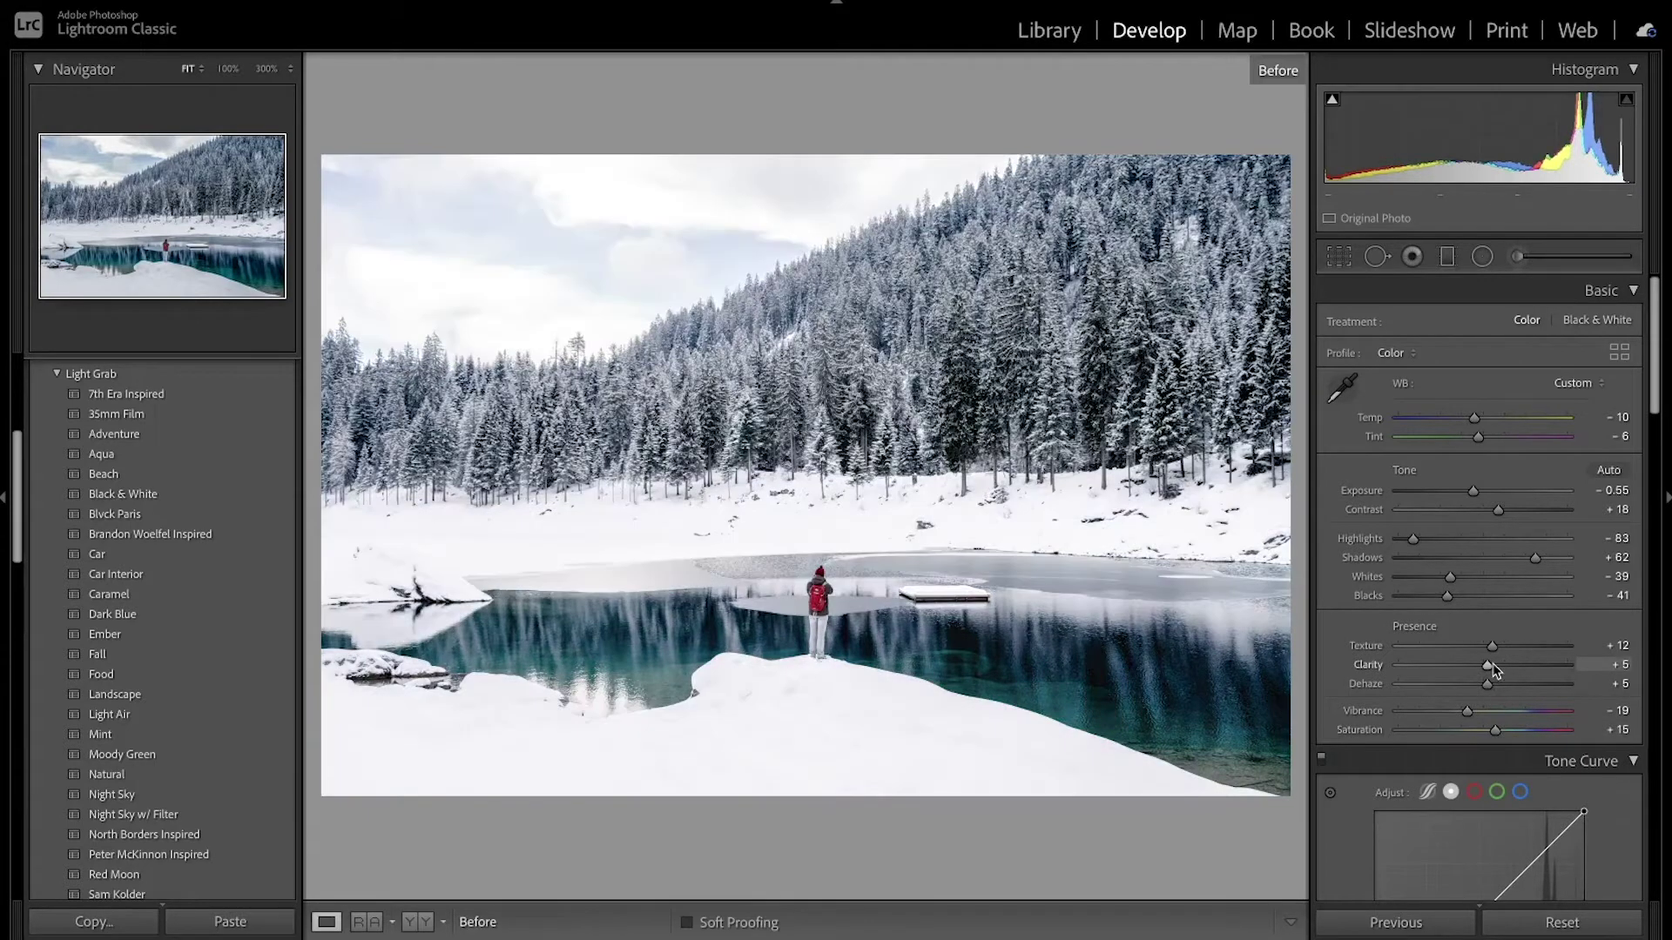
key(backslash)
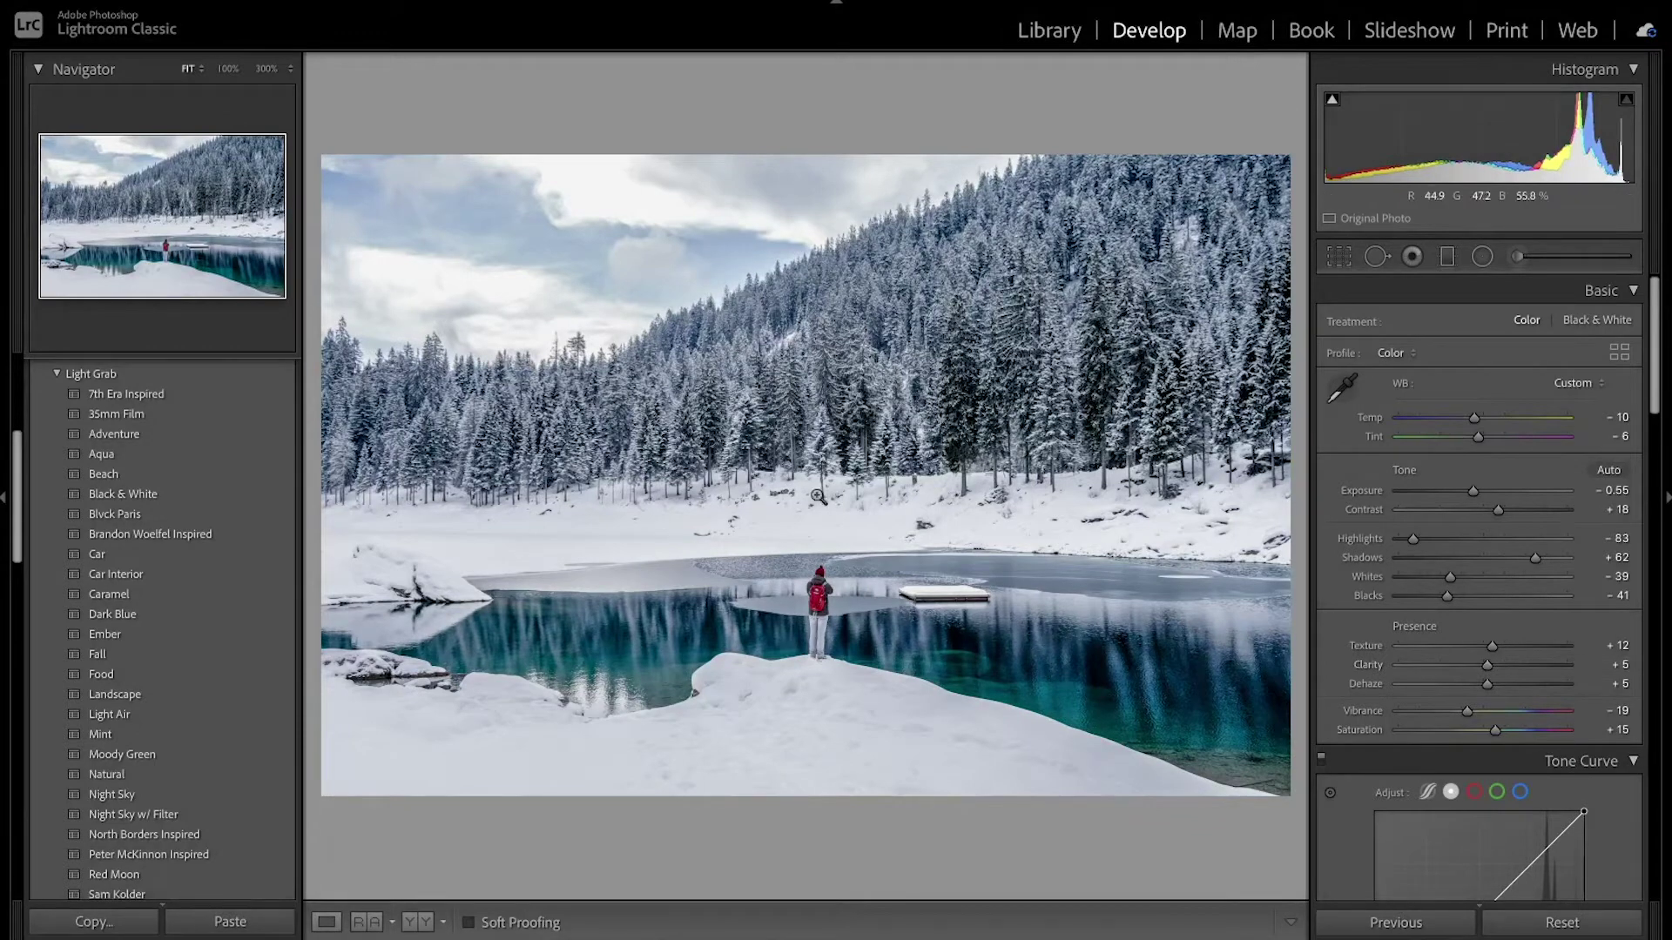
key(backslash)
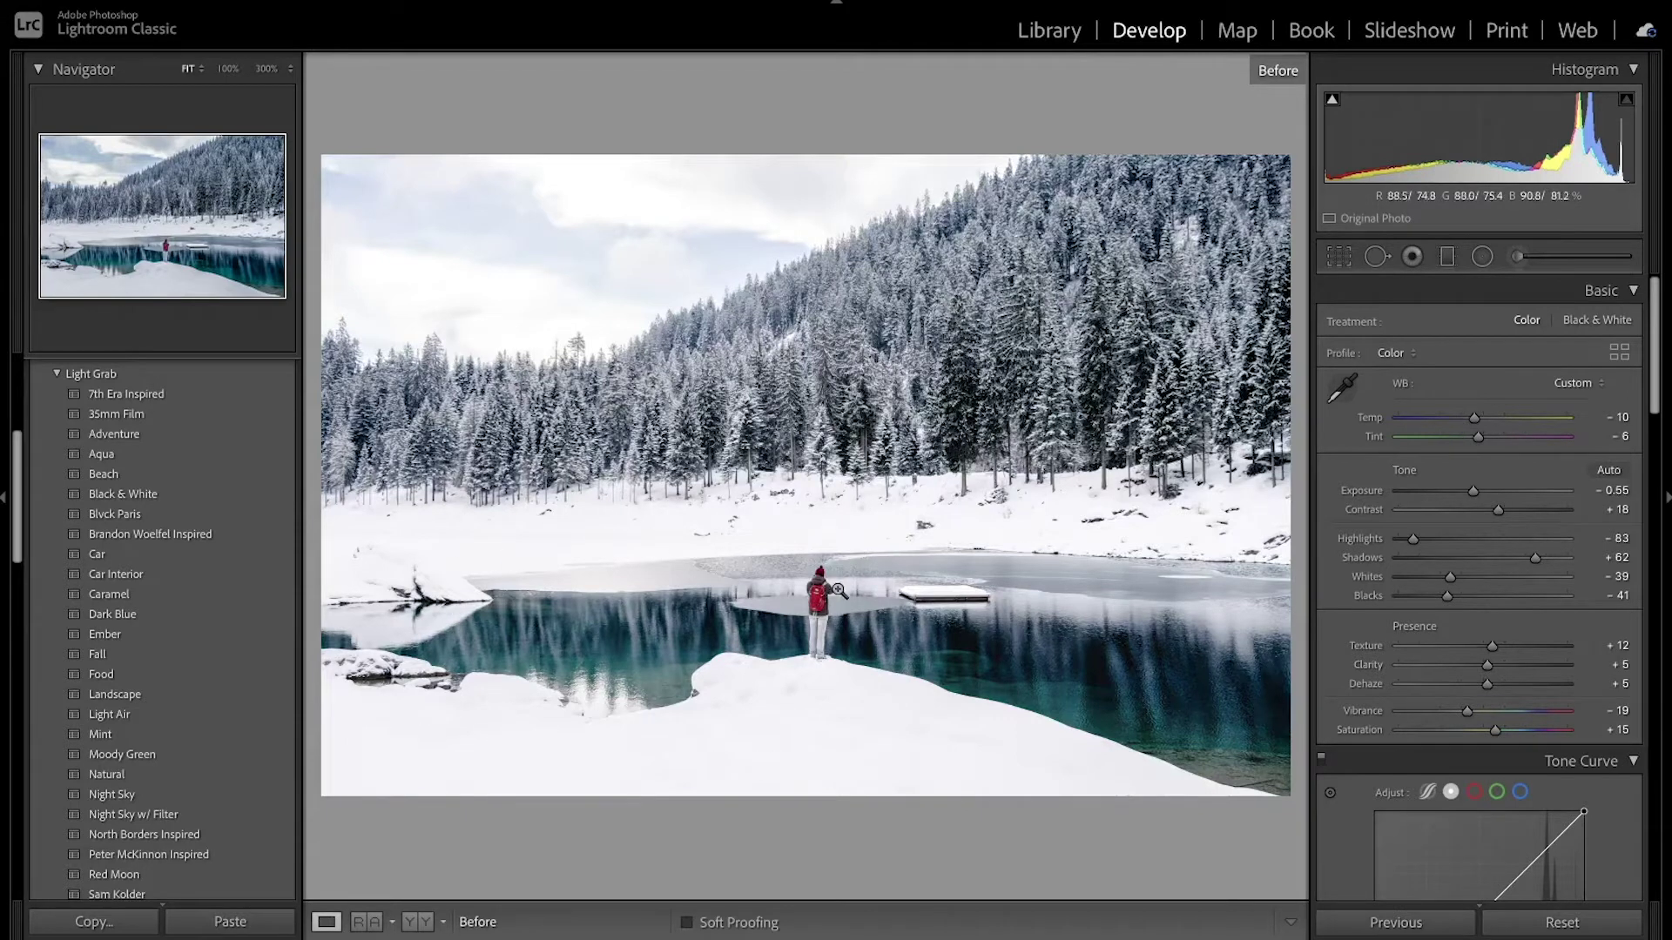
key(backslash)
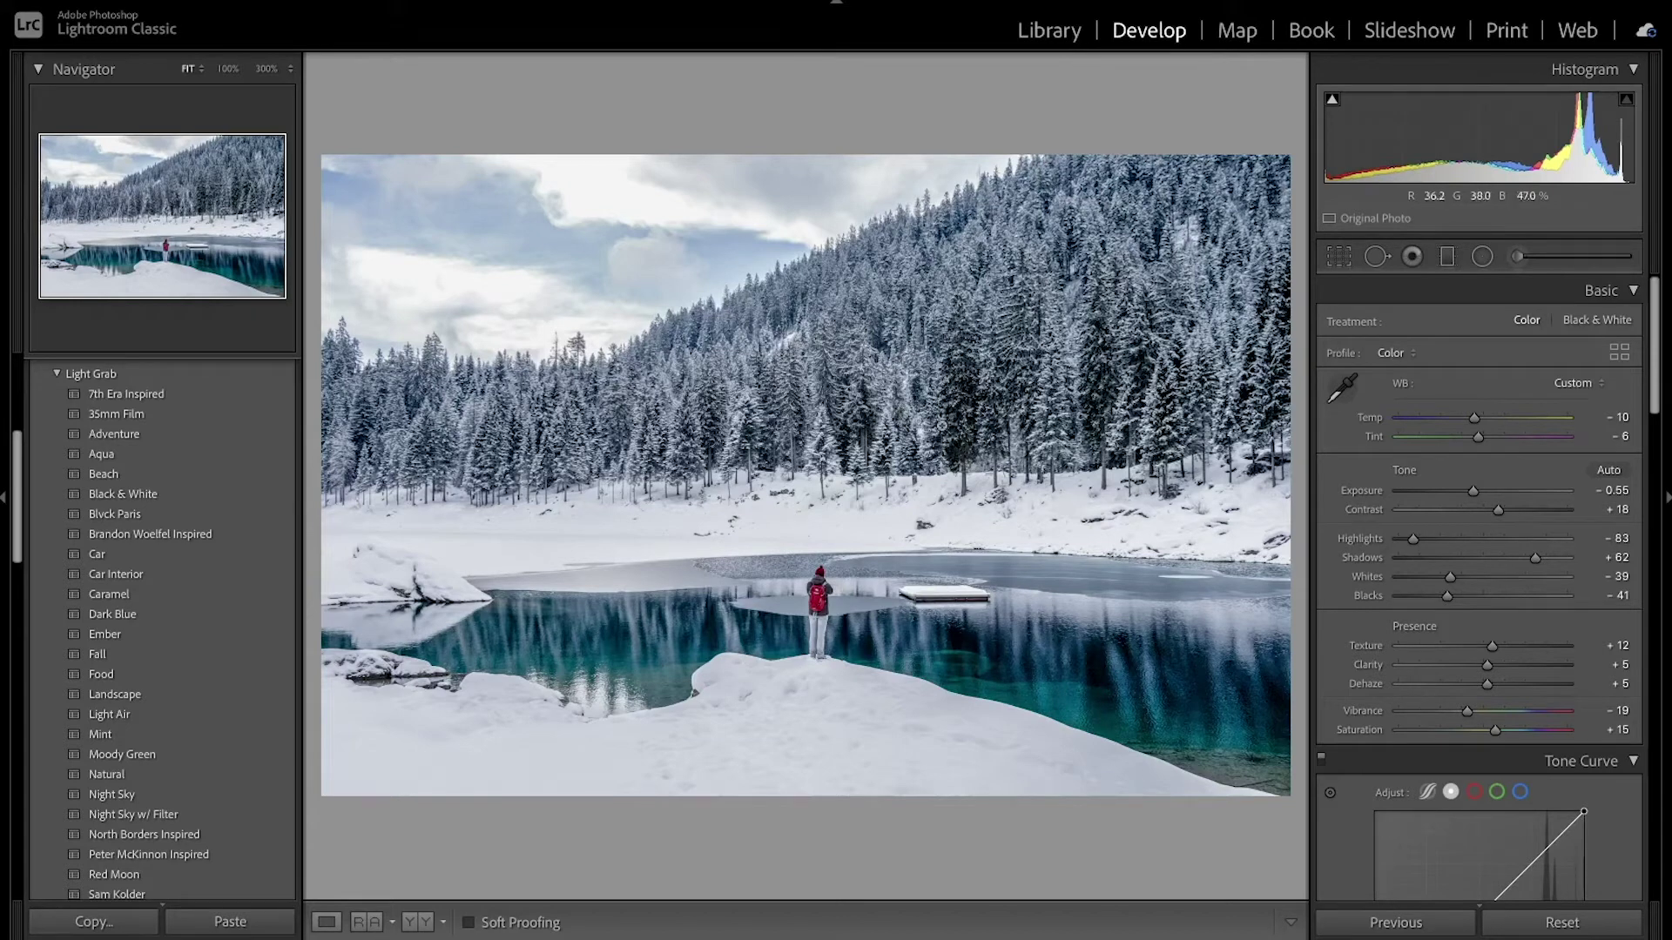
- Add three points on the tone curve, one each in the shadows, midtones and highlights
scroll(1402, 693, down, 1)
scroll(1402, 693, down, 6)
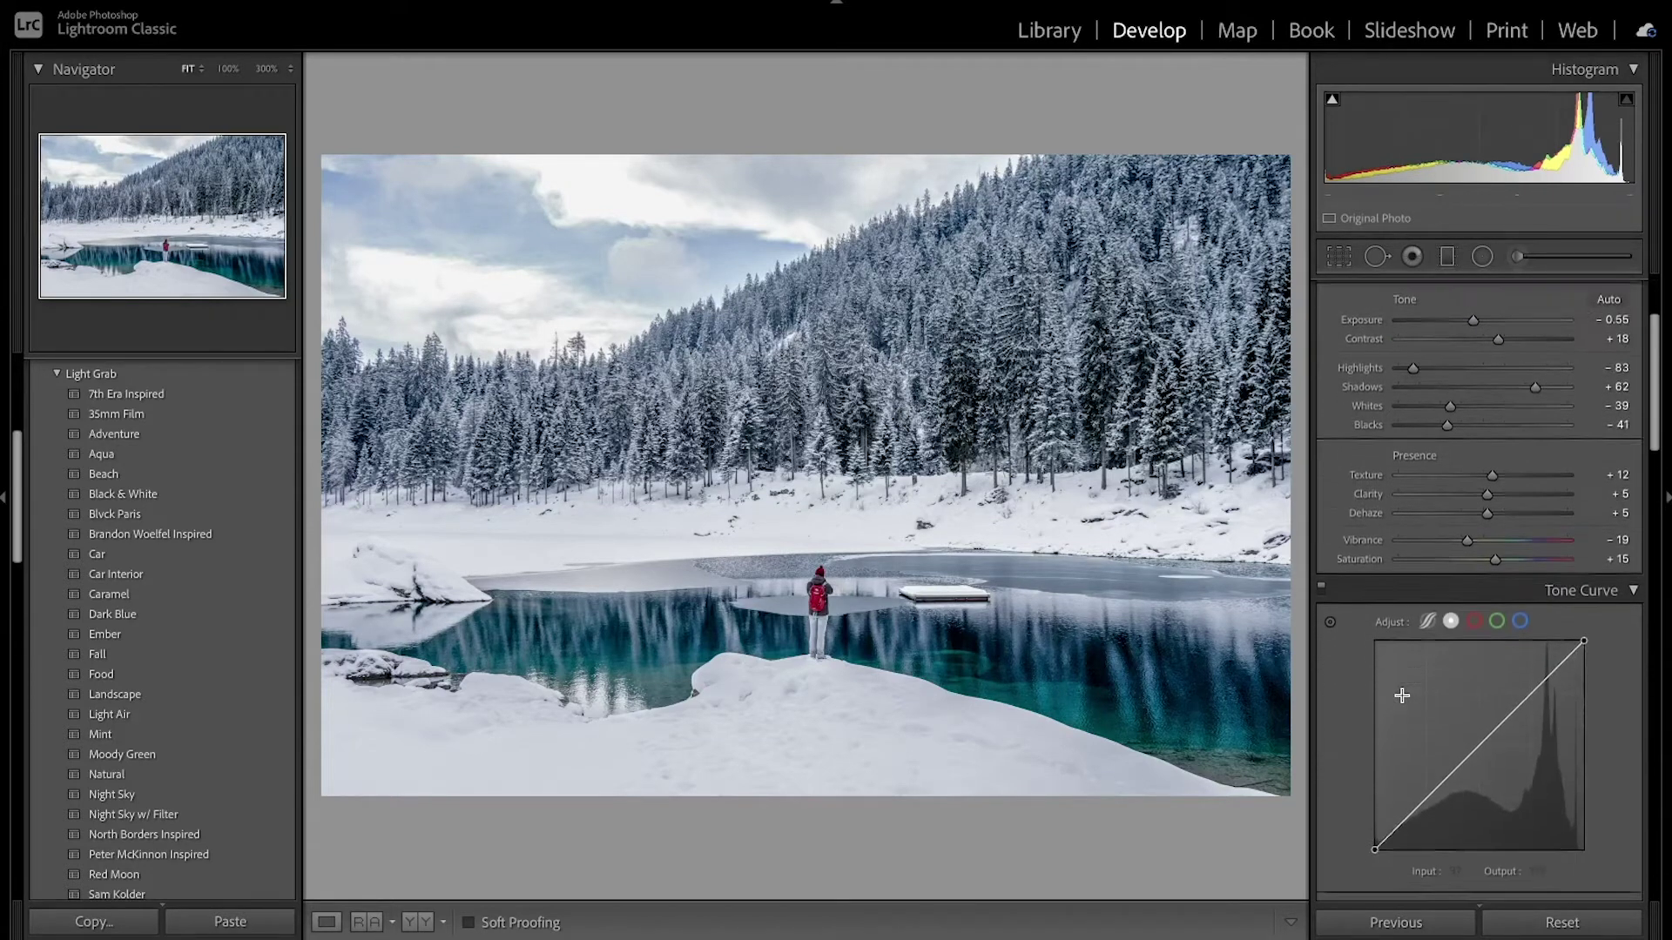
scroll(1402, 695, down, 1)
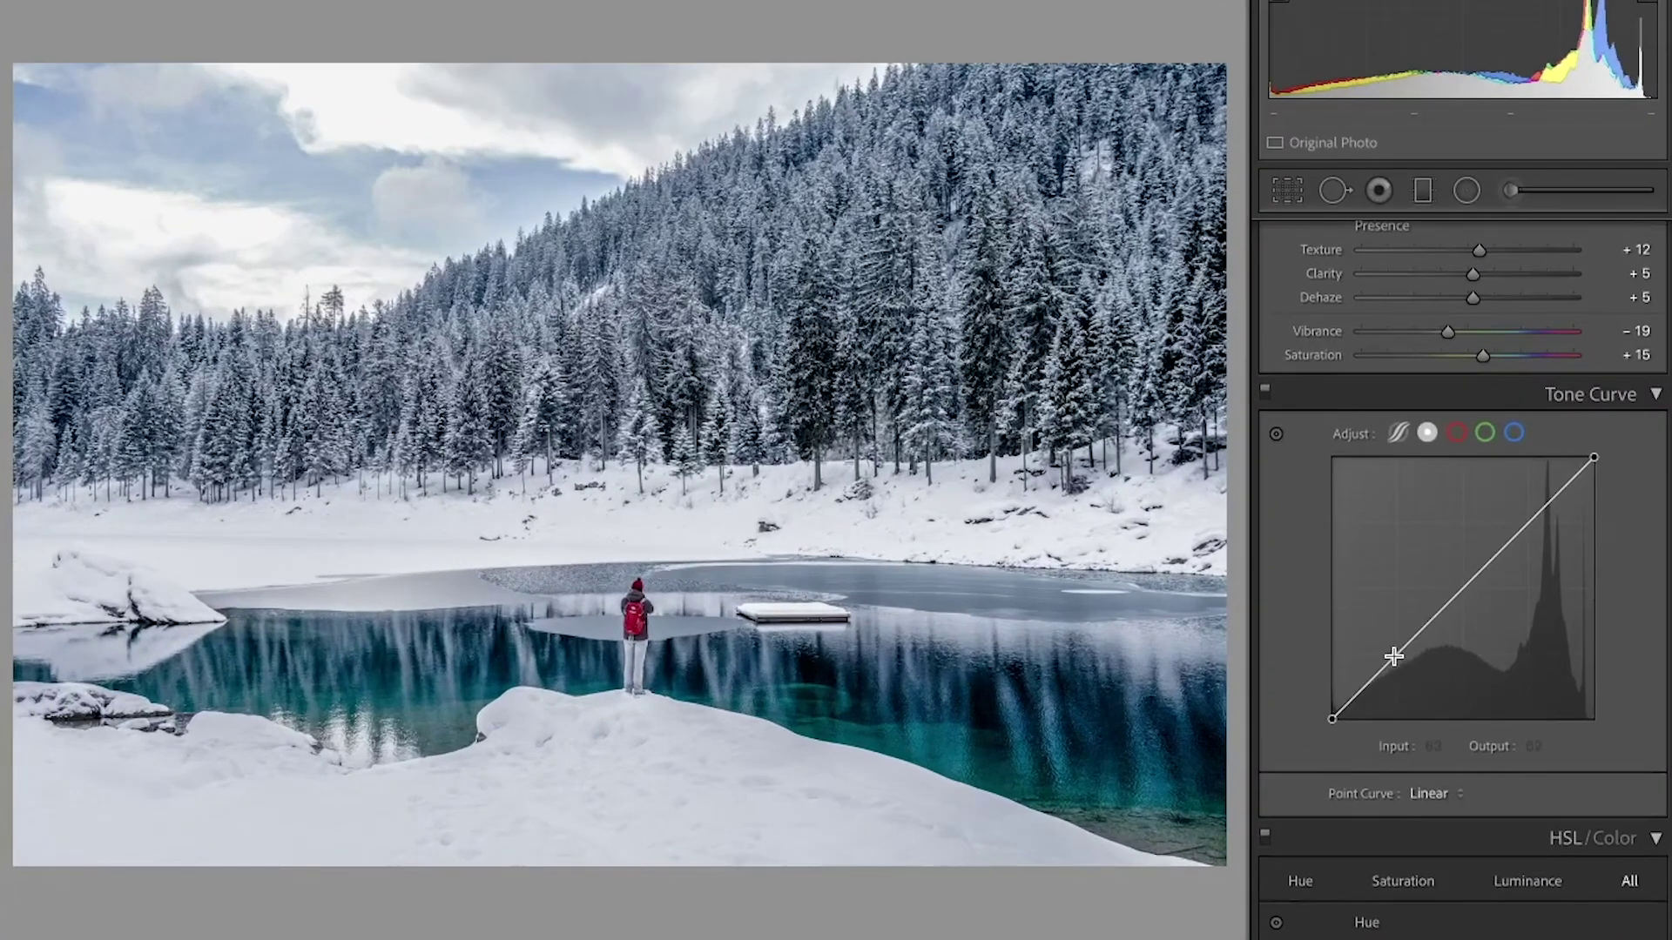
click(1394, 656)
click(1465, 590)
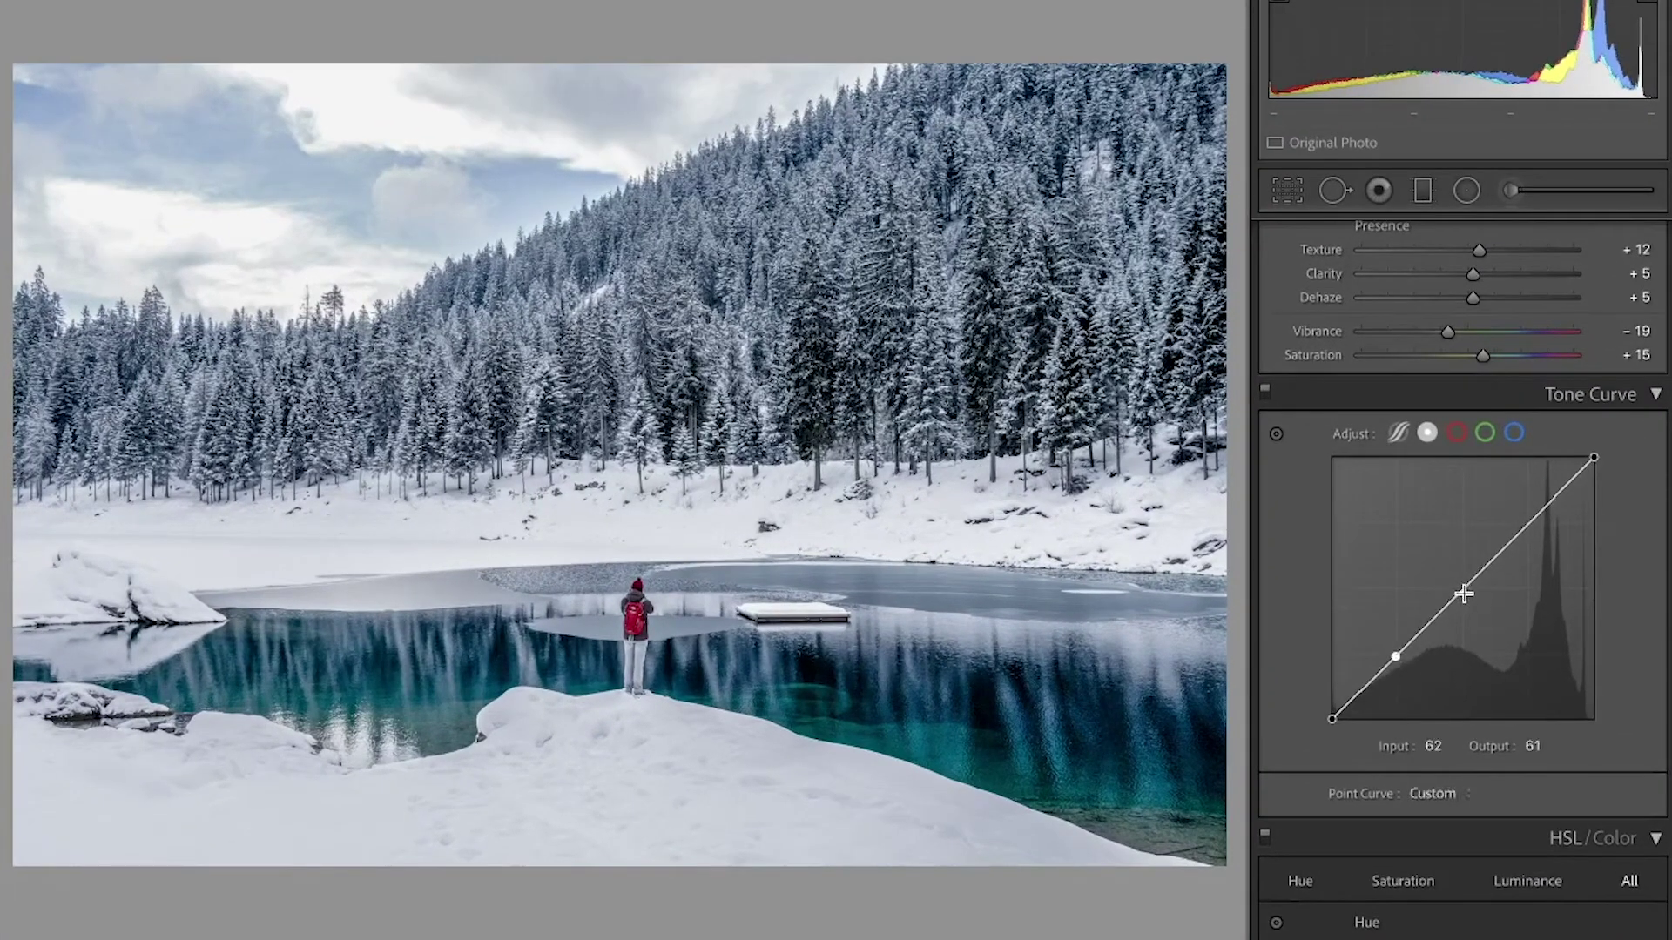
click(1526, 527)
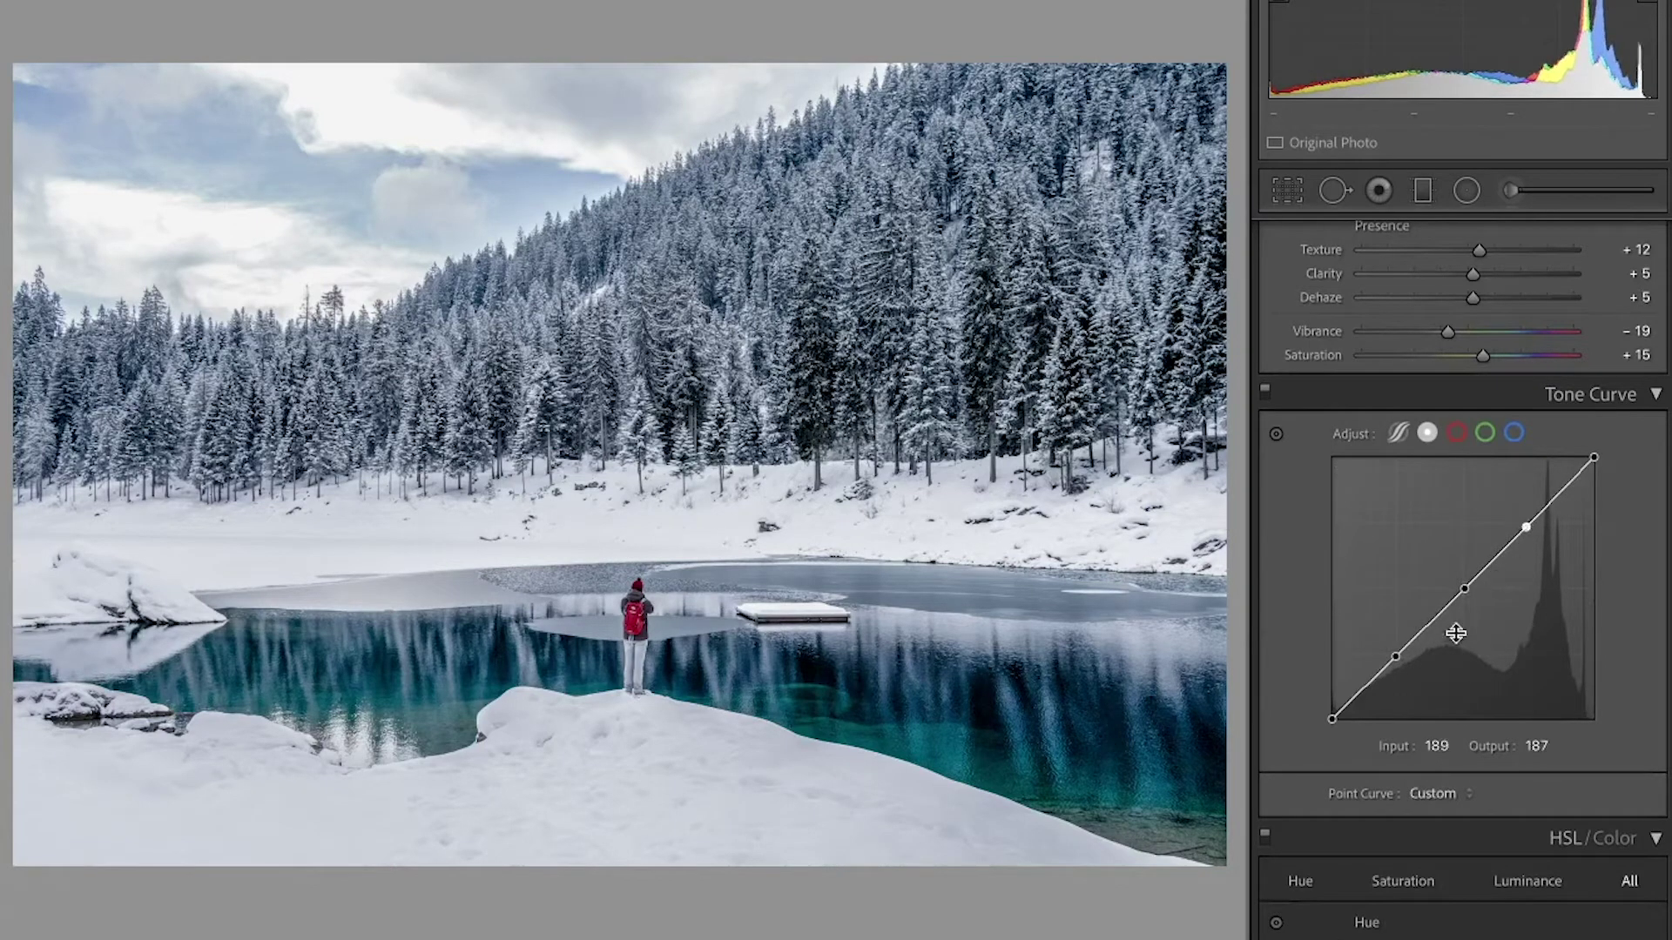
- Bend the tone curve into an S with the shadow point at 61/39, midtone point at 113/118 and highlight point at 171/203
drag(1395, 662, 1393, 679)
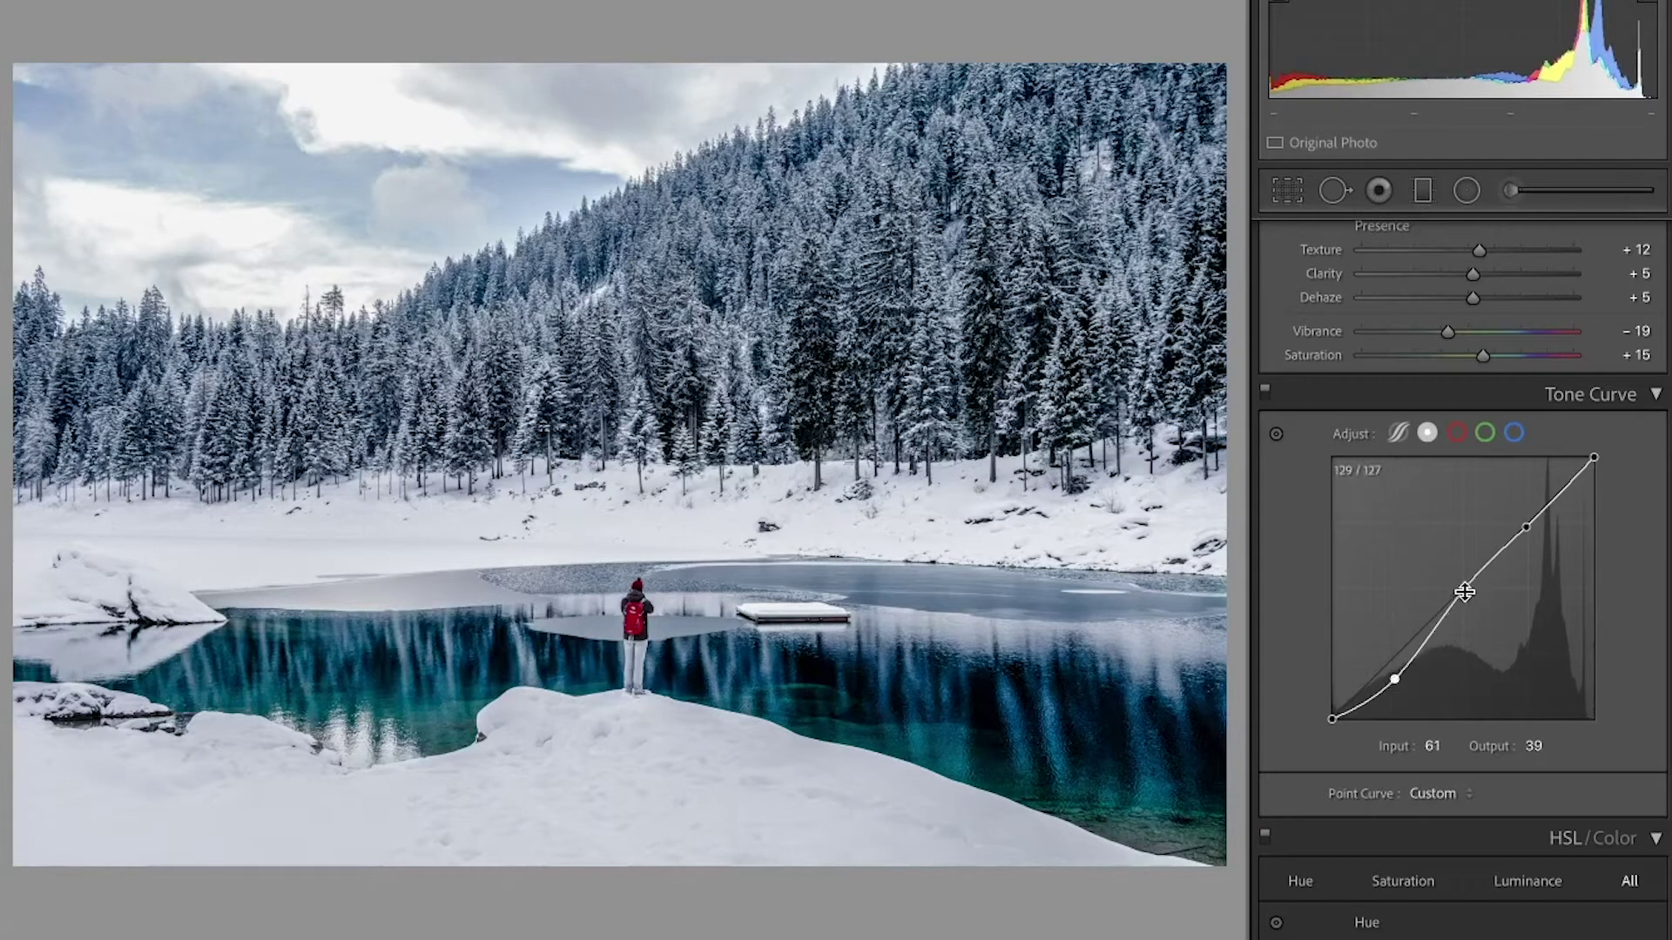
drag(1463, 589, 1449, 599)
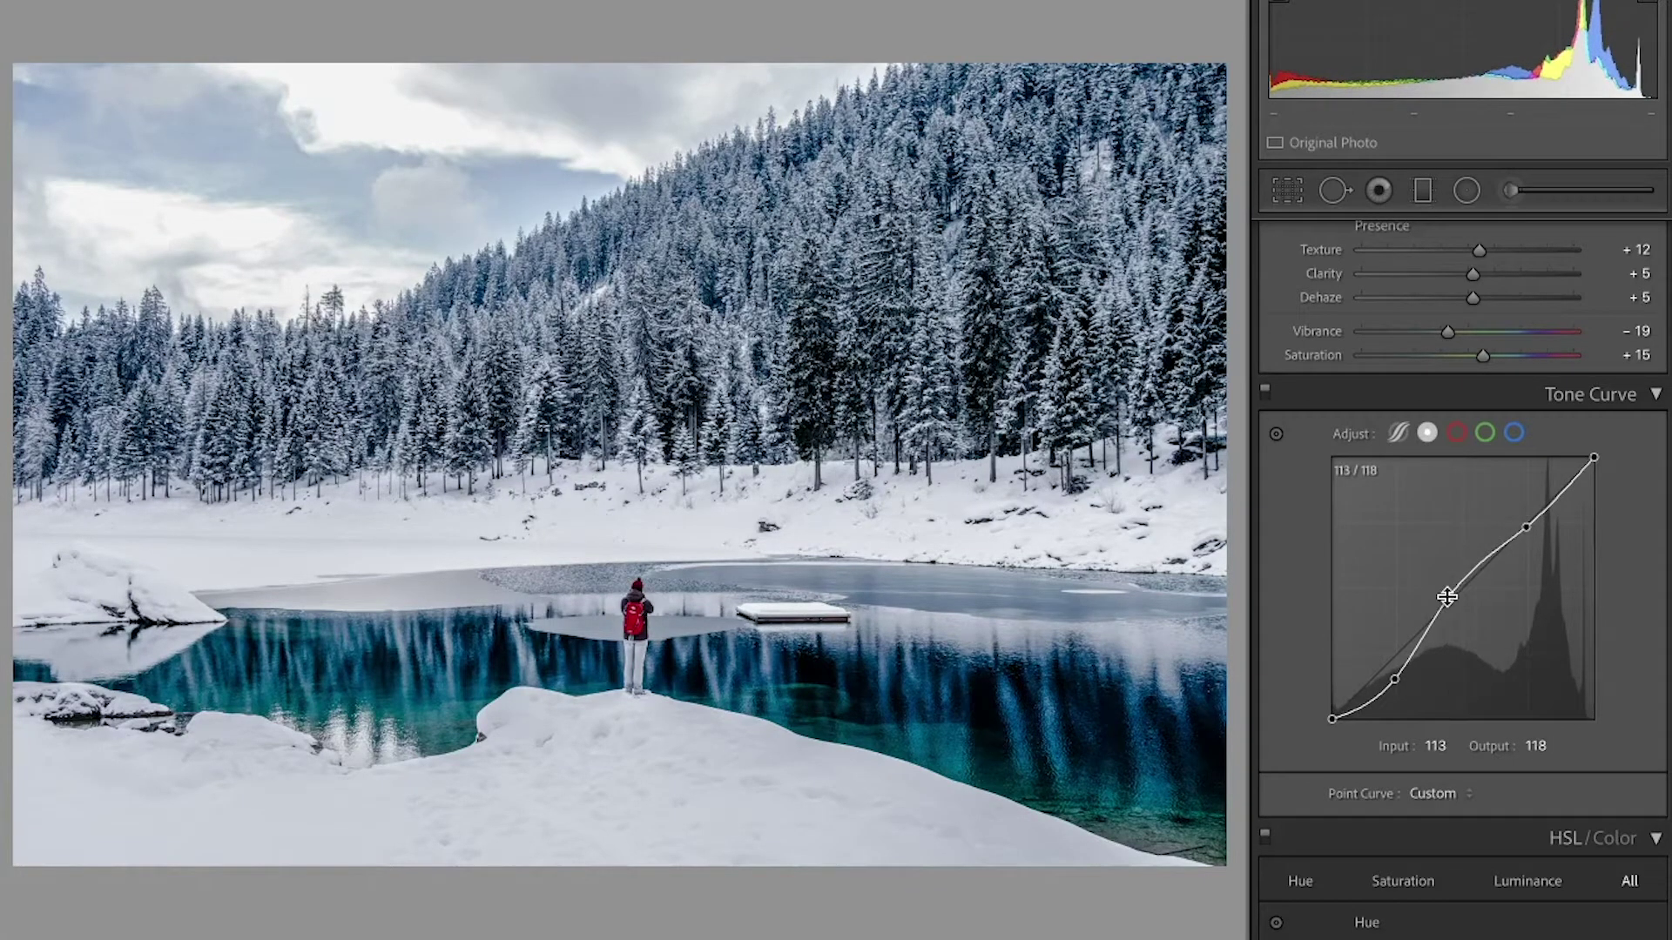
mouse_move(1526, 527)
mouse_down()
mouse_move(1525, 509)
mouse_move(1507, 511)
mouse_up()
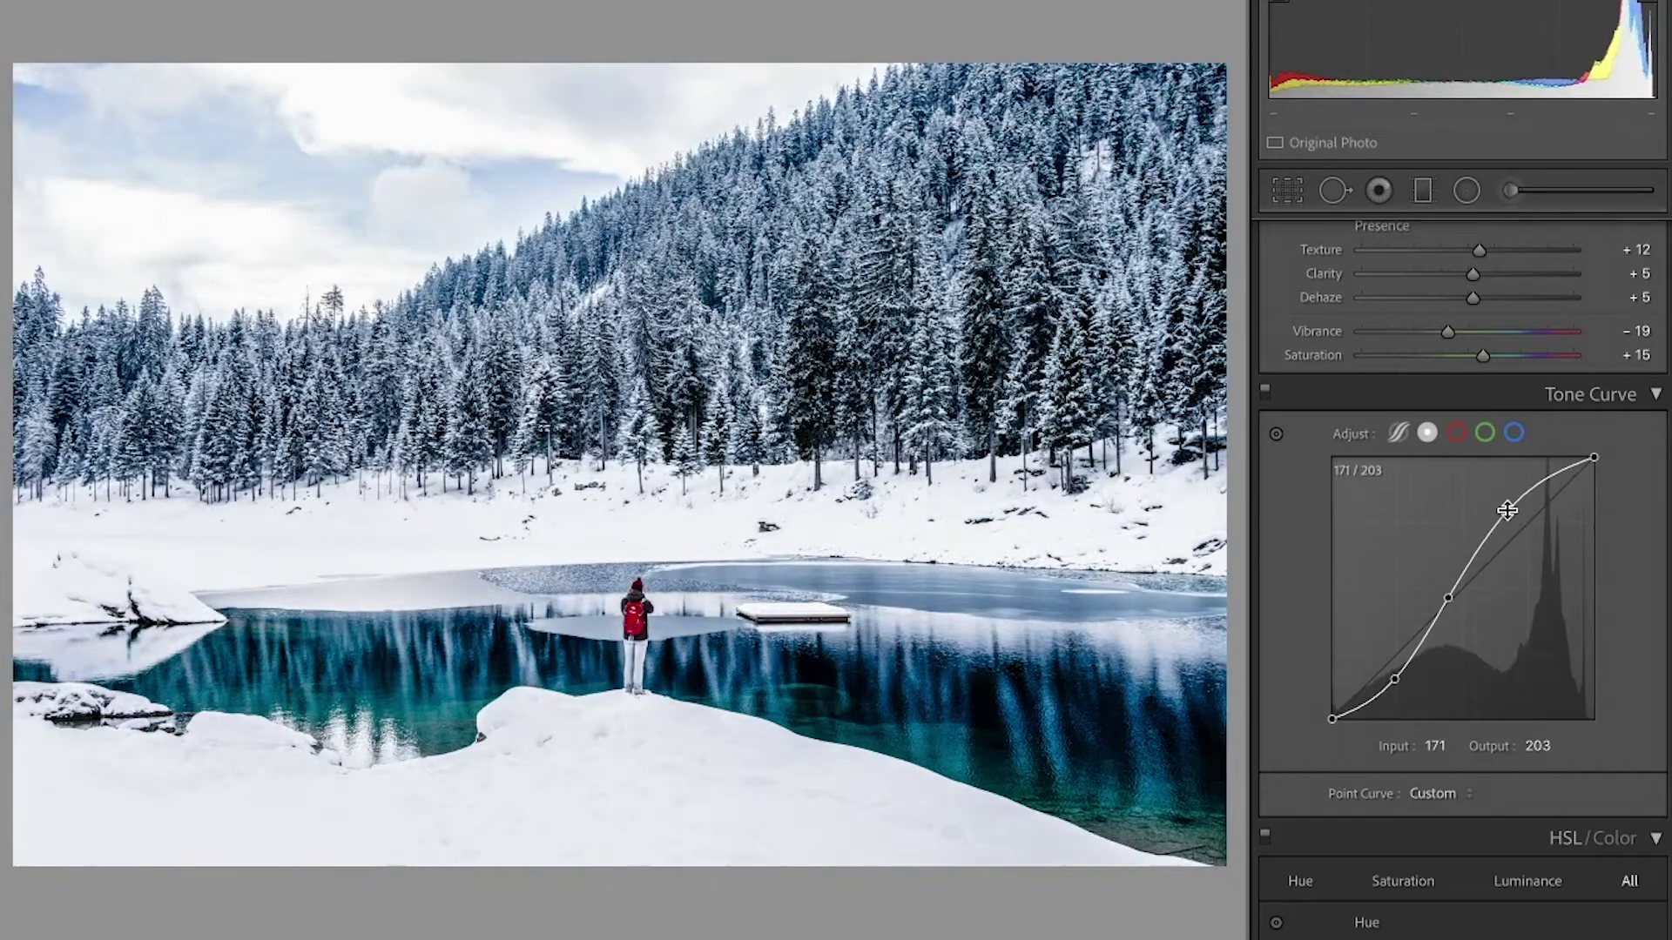
- Fade the tone curve's ends with white point output 244 and black point output 10, and compare the photo without the curve
drag(1594, 458, 1605, 476)
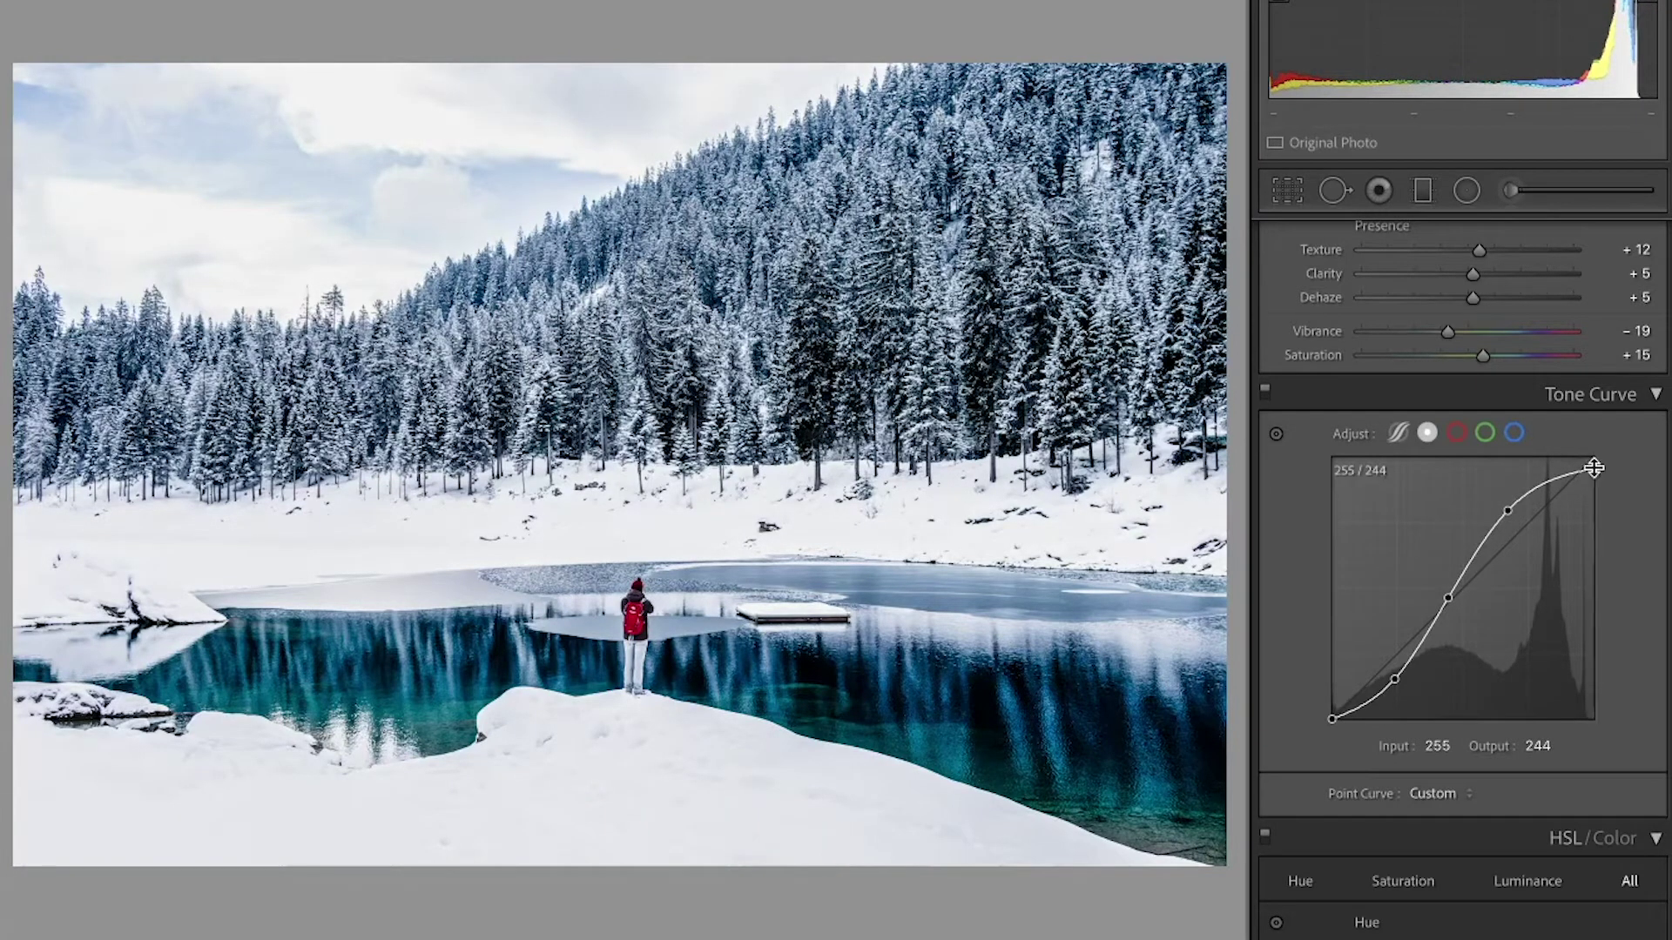
drag(1332, 720, 1332, 708)
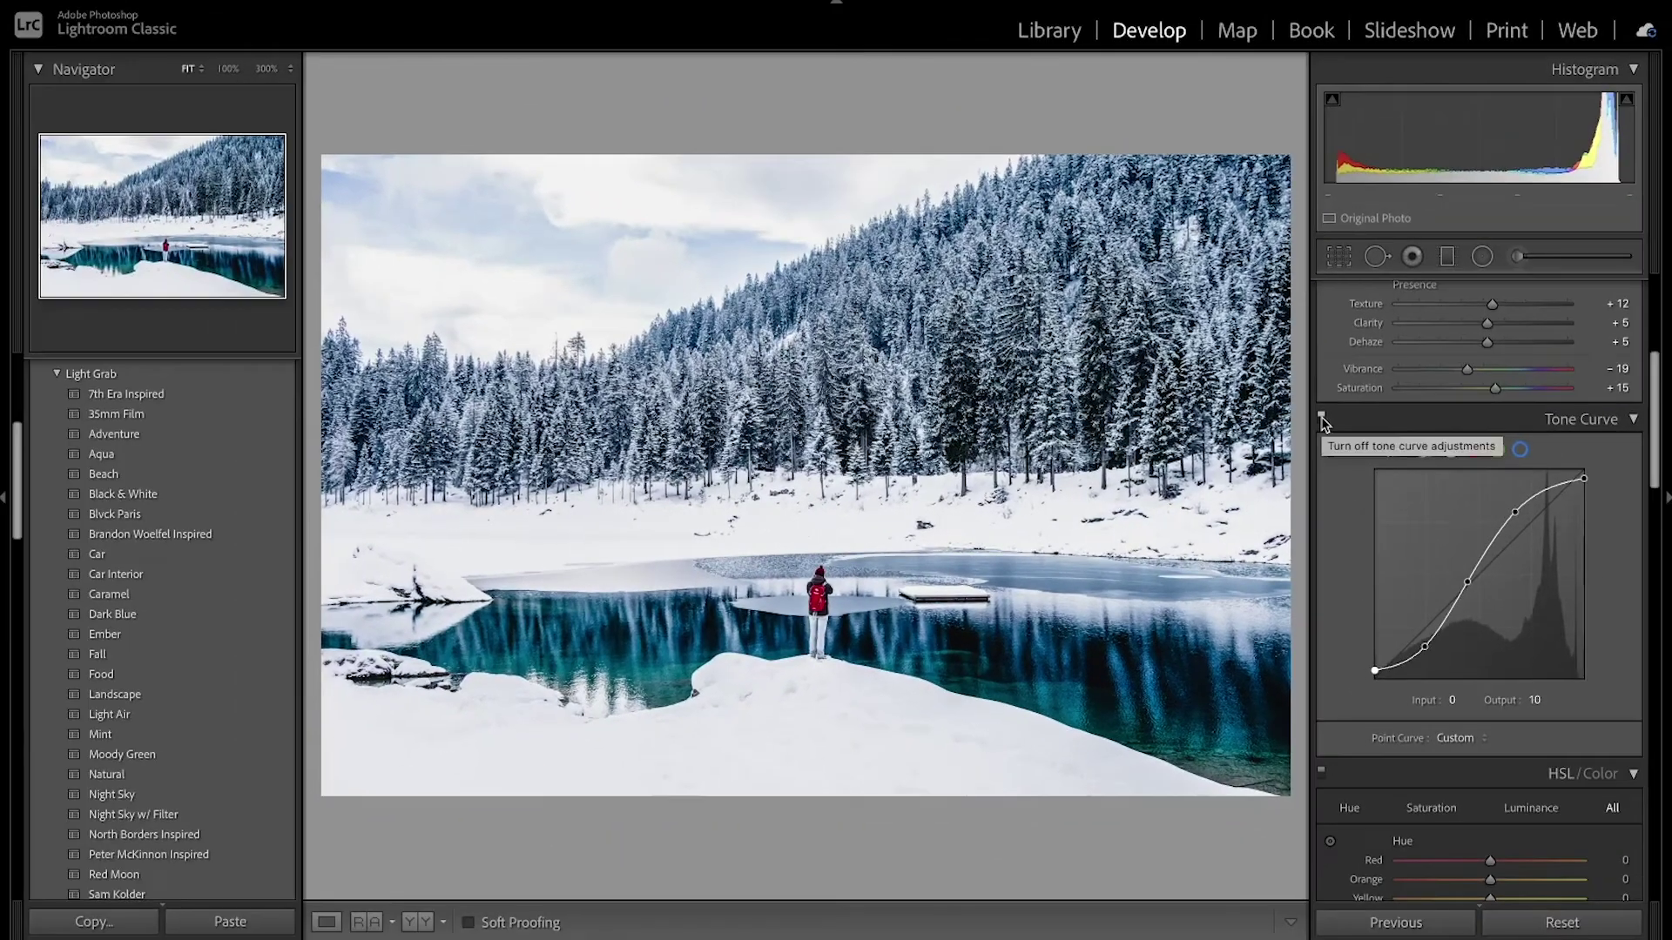
click(1323, 421)
click(1323, 421)
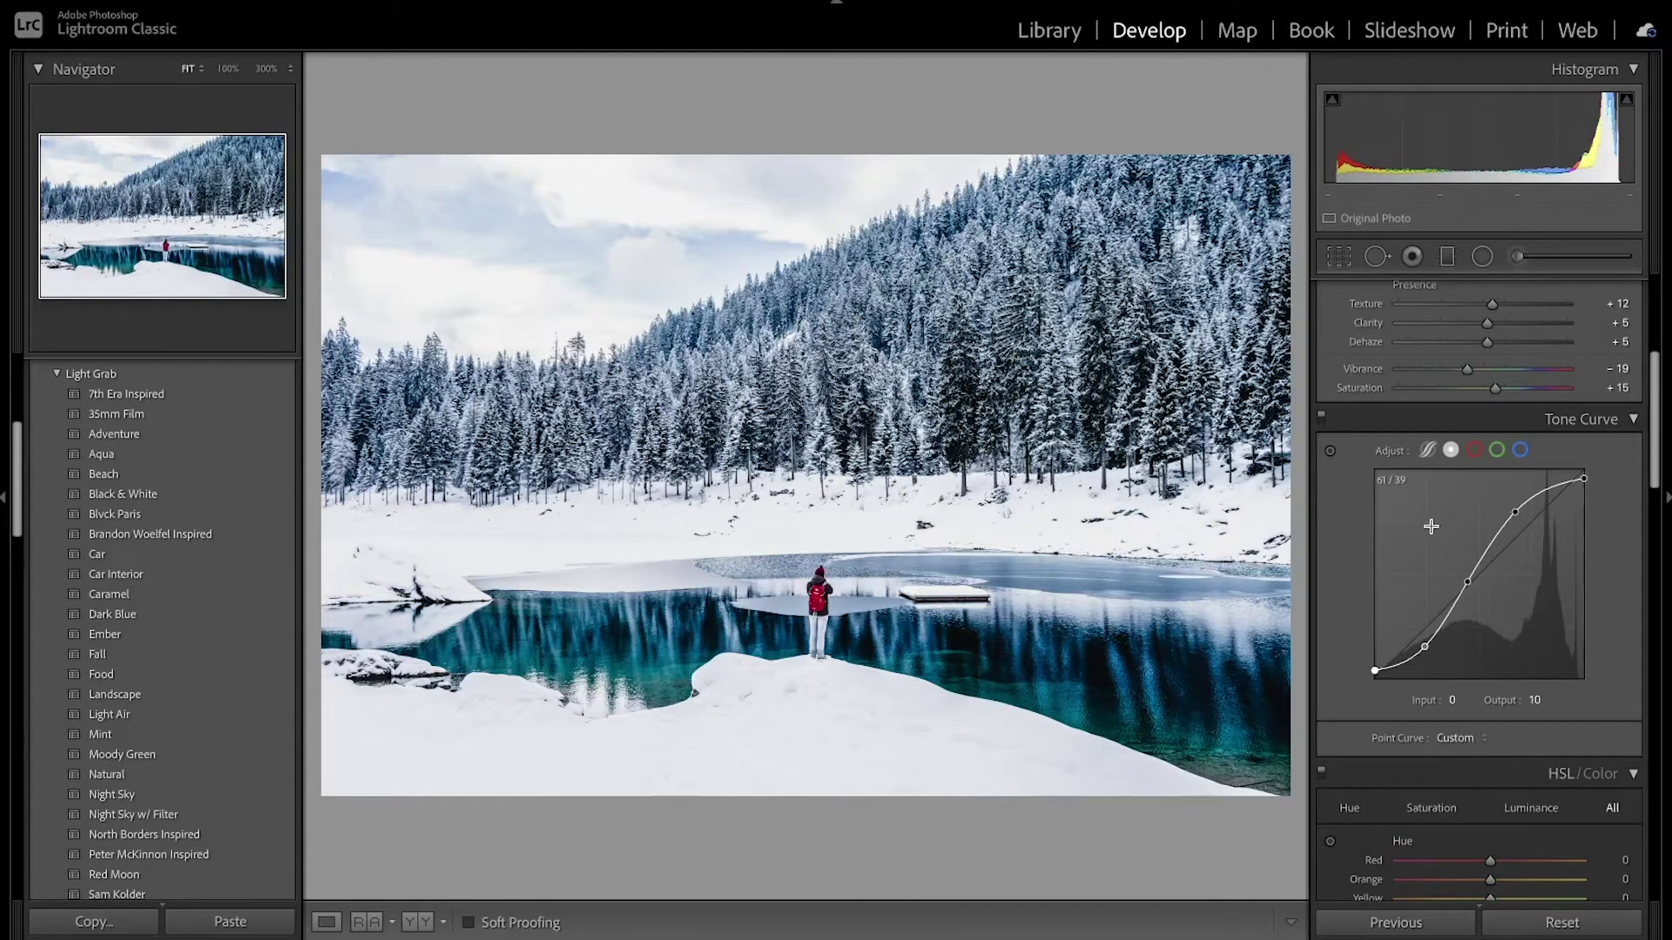
- Shift the color hues in the HSL adjustments: Red +26, Orange -26 and Yellow -51
scroll(1430, 527, down, 5)
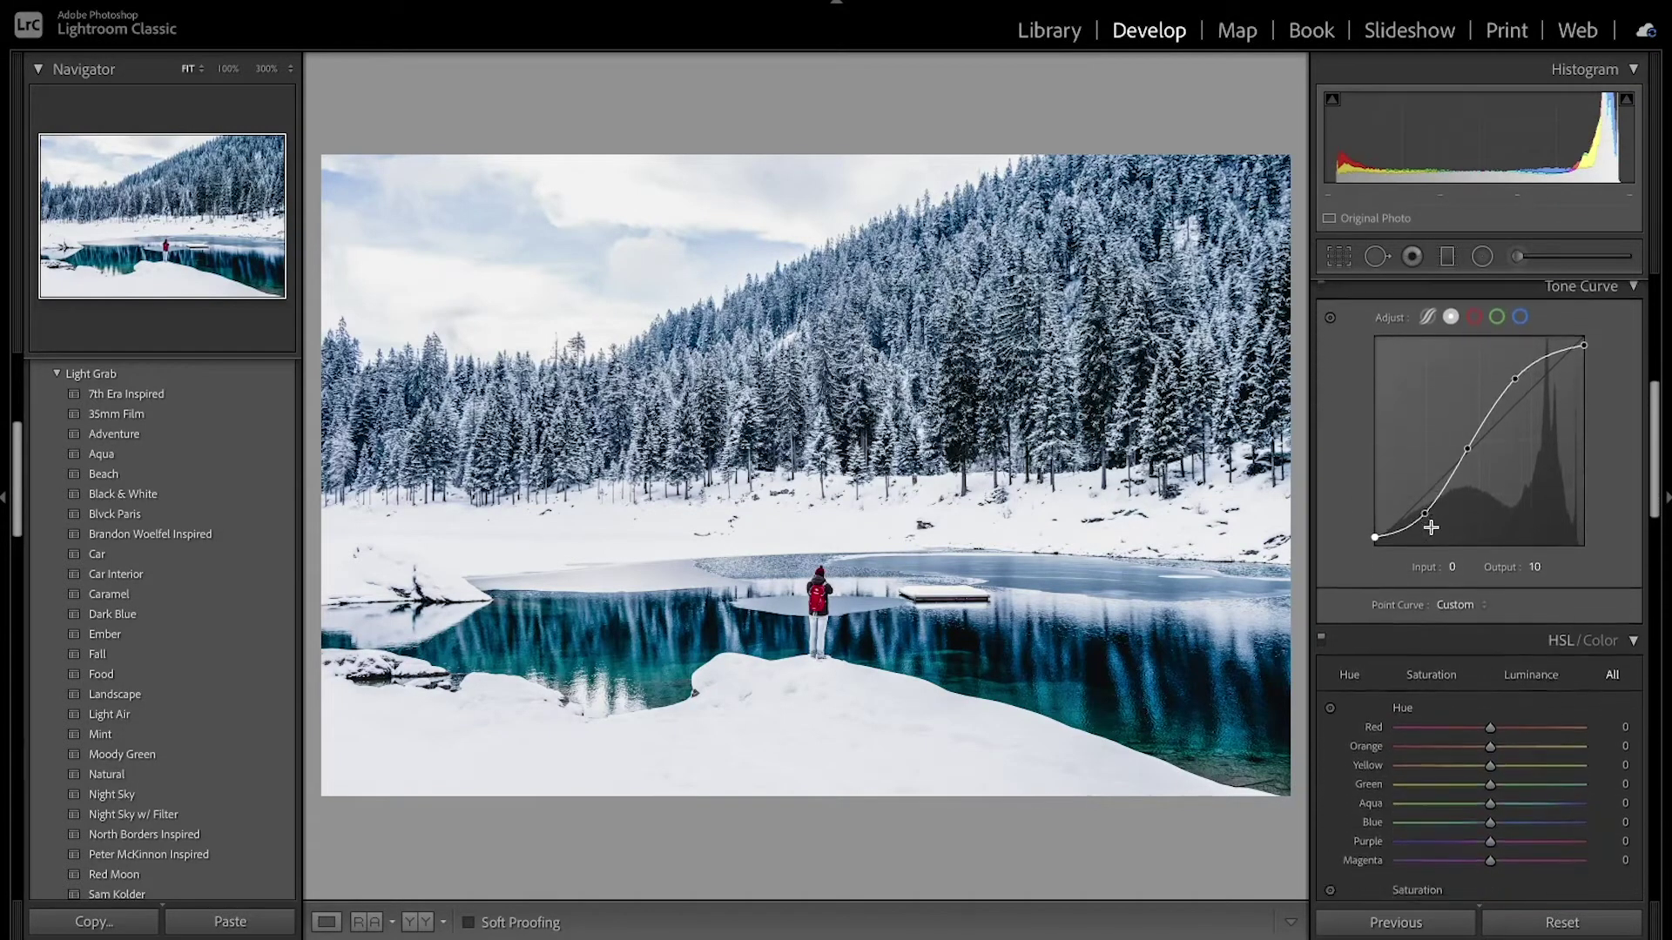
scroll(1435, 533, down, 6)
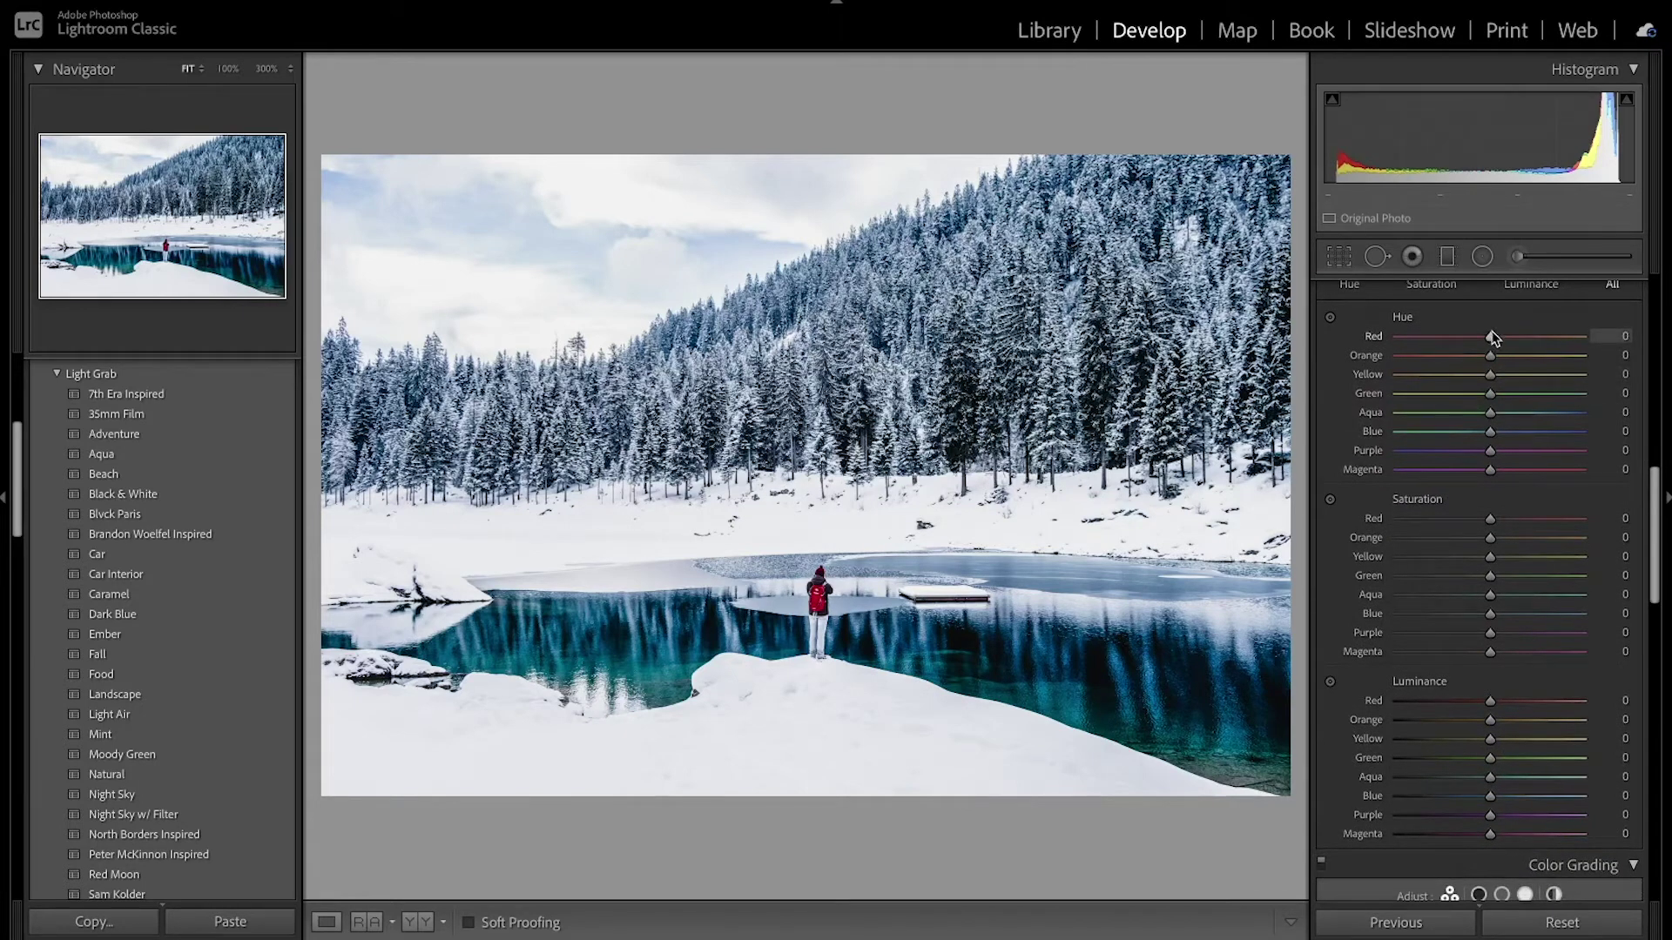
mouse_move(1490, 344)
mouse_down()
mouse_move(1512, 344)
mouse_move(1466, 358)
mouse_up()
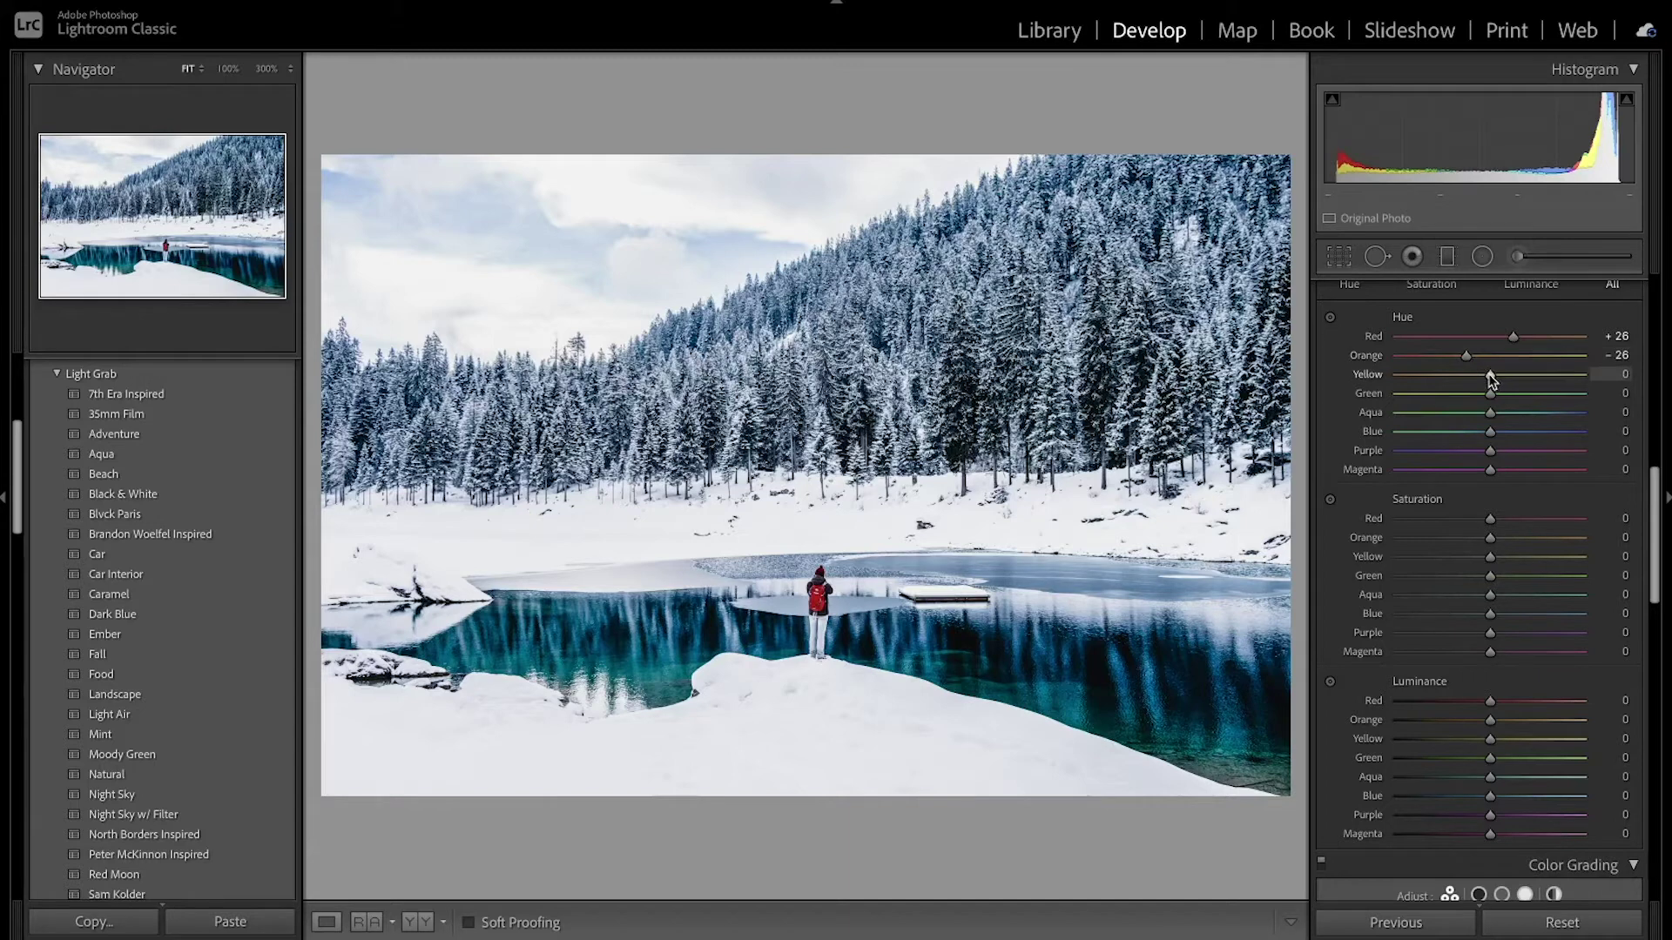
drag(1491, 376, 1443, 381)
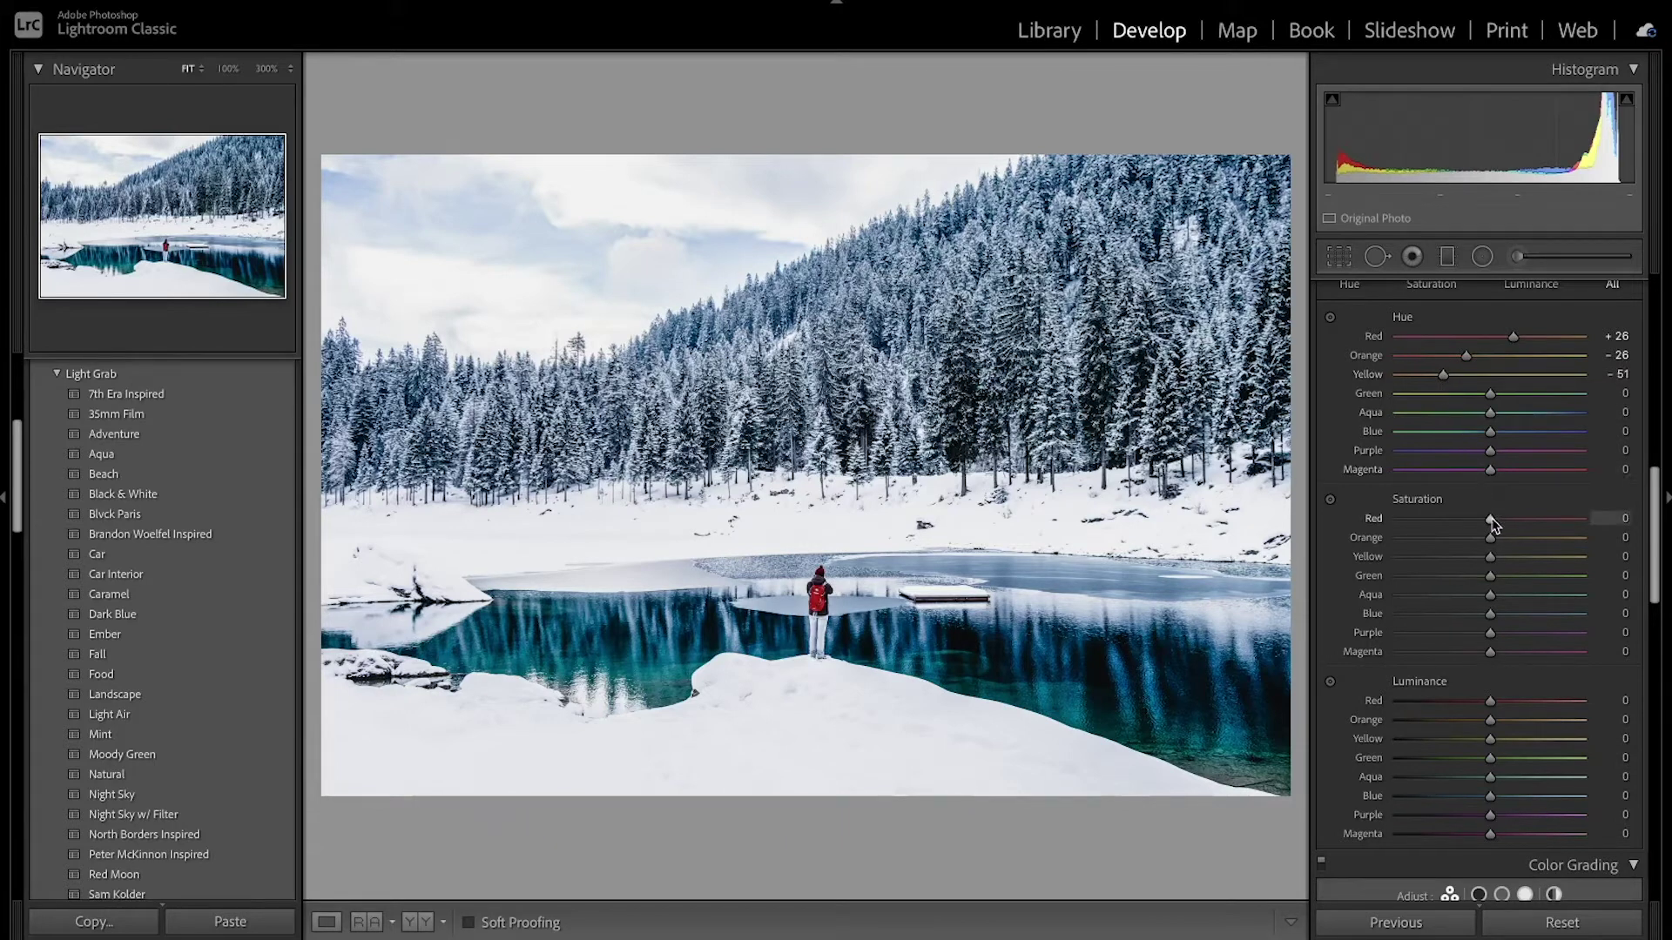
- Reduce the warm colors' HSL saturation: Red -42, Orange -63 and Yellow -43
drag(1491, 520, 1452, 518)
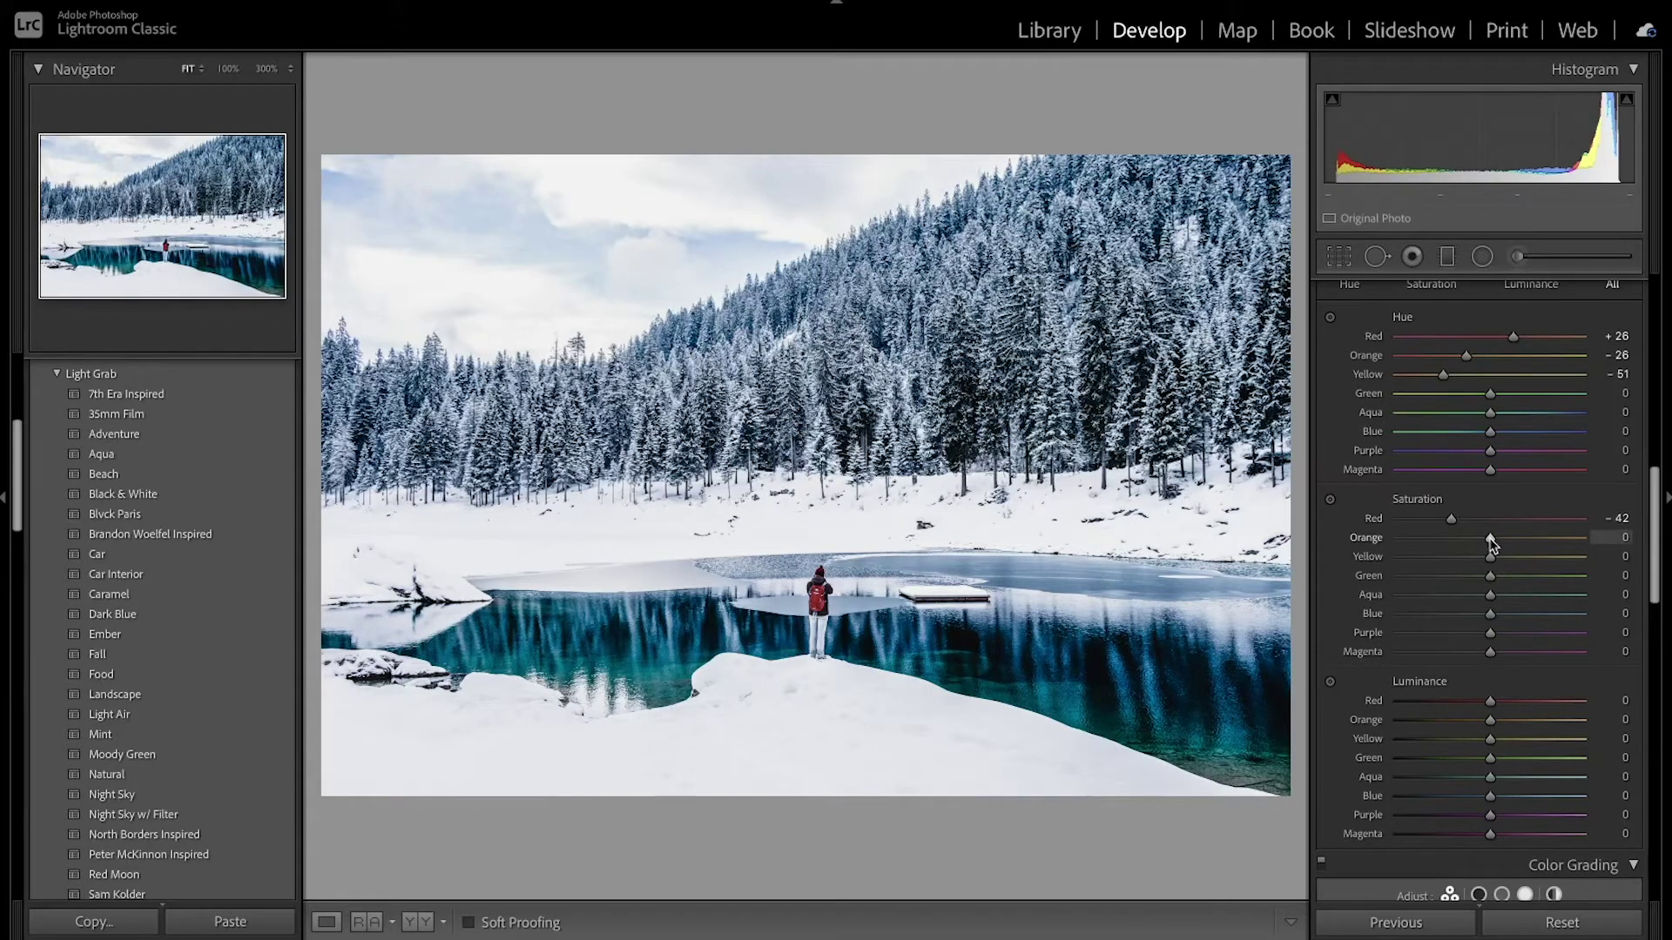
drag(1492, 541, 1449, 563)
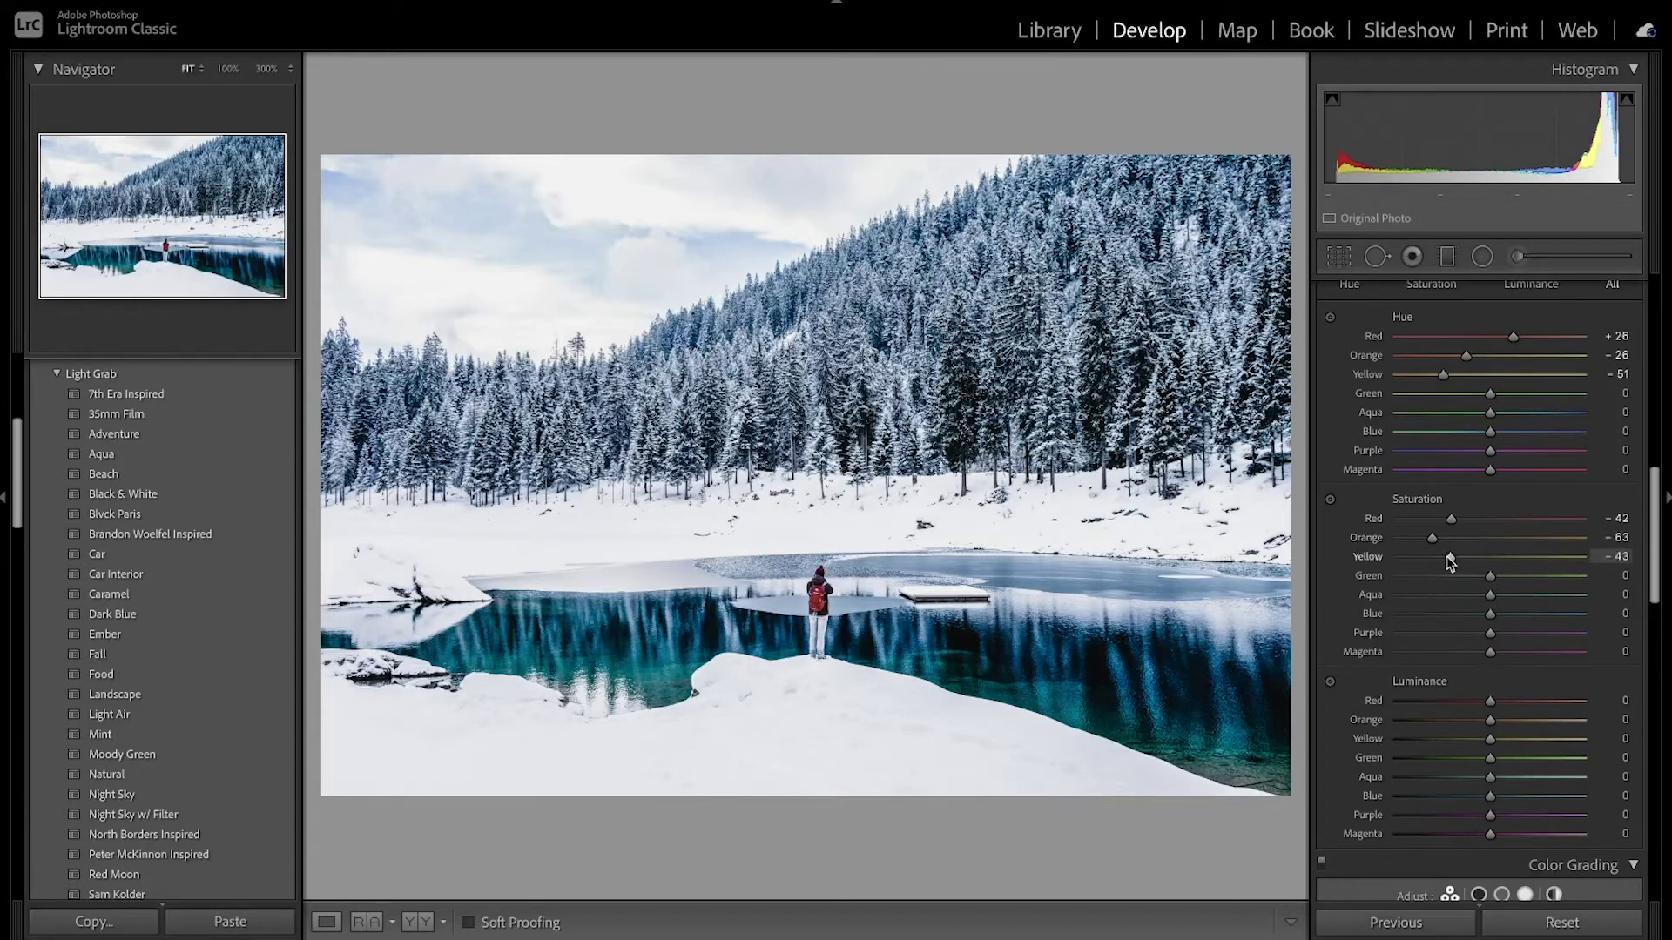
scroll(1450, 562, down, 1)
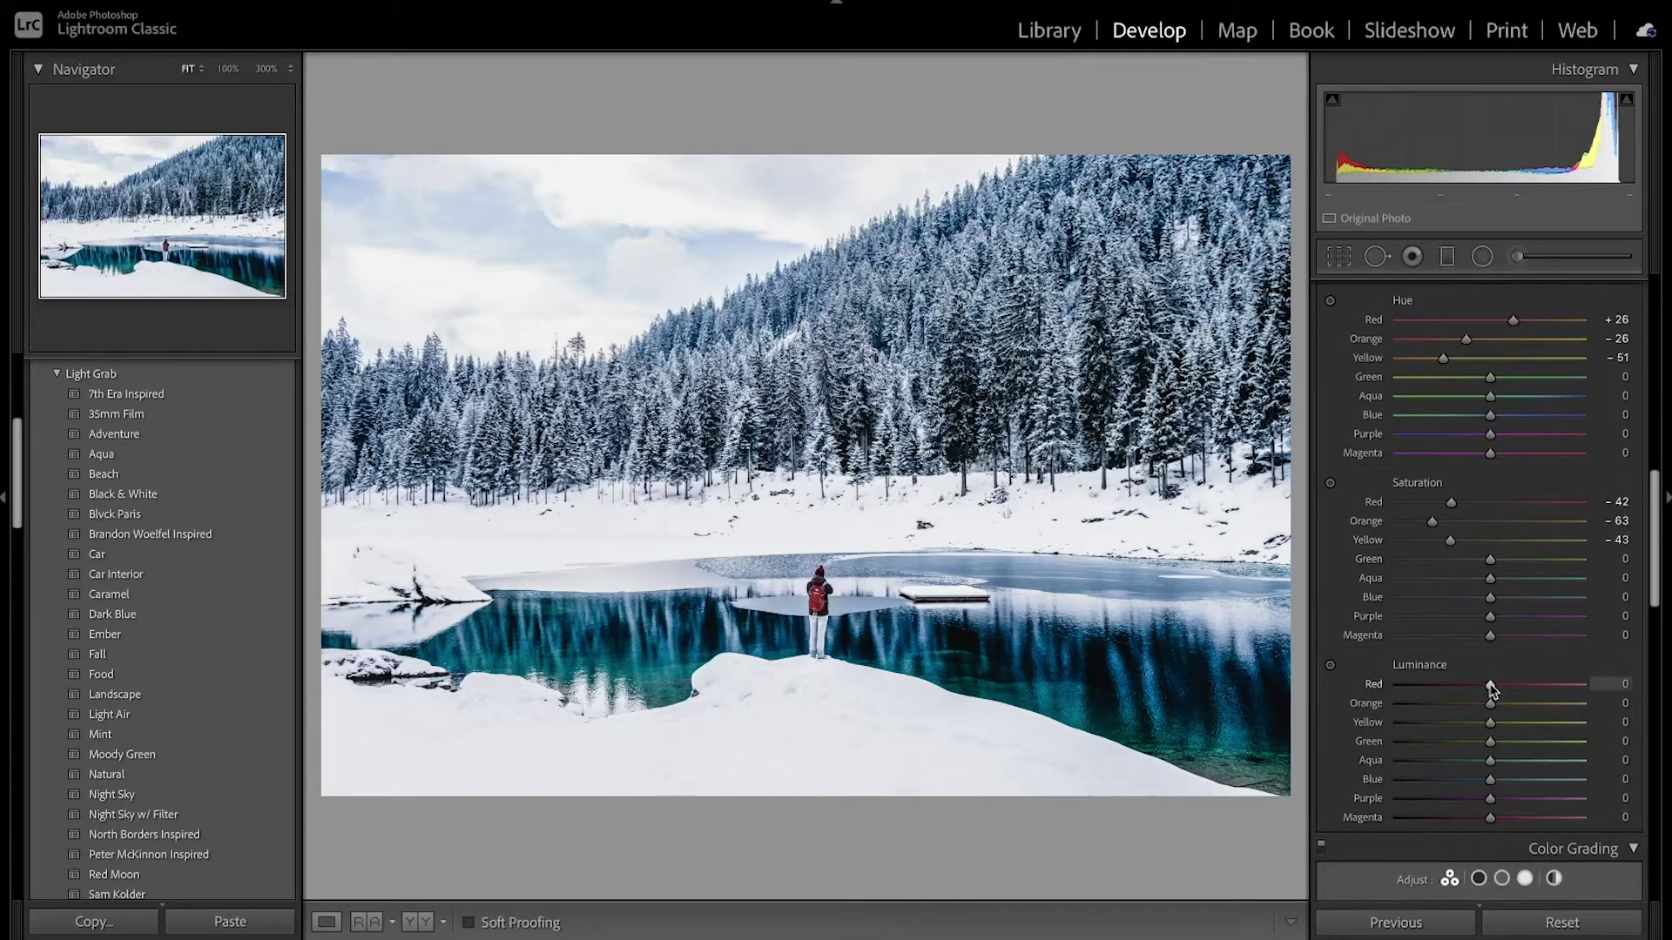
- Darken the warm colors' HSL luminance: Red -7, Orange -10 and Yellow -29
drag(1492, 689, 1486, 688)
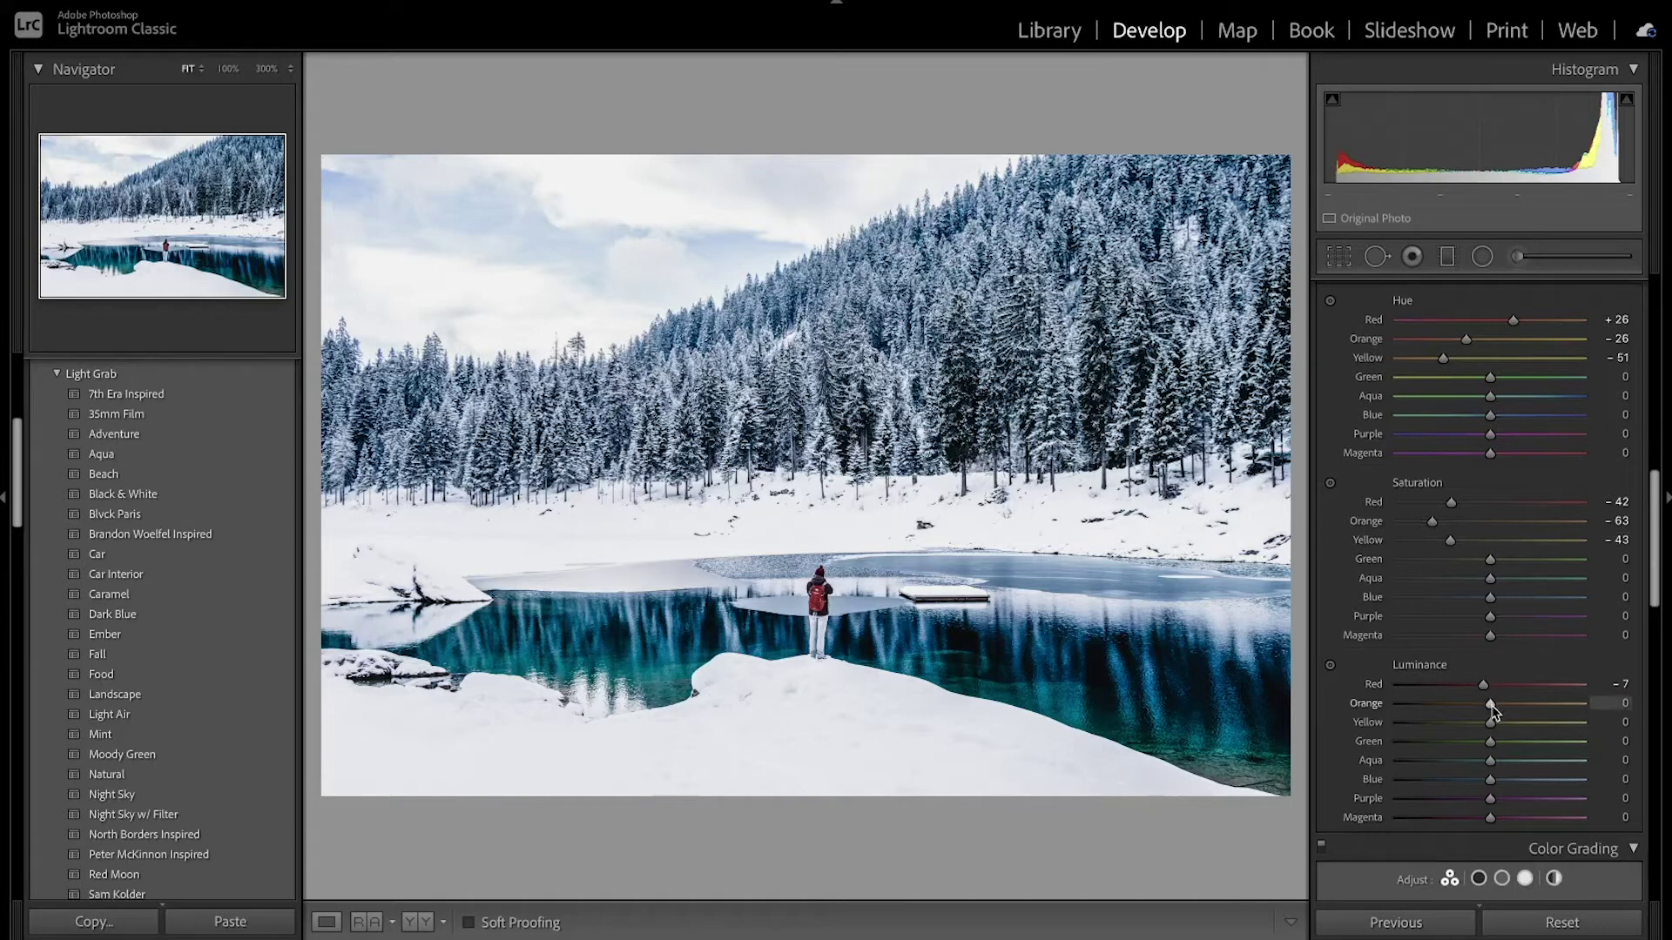
drag(1492, 705, 1463, 723)
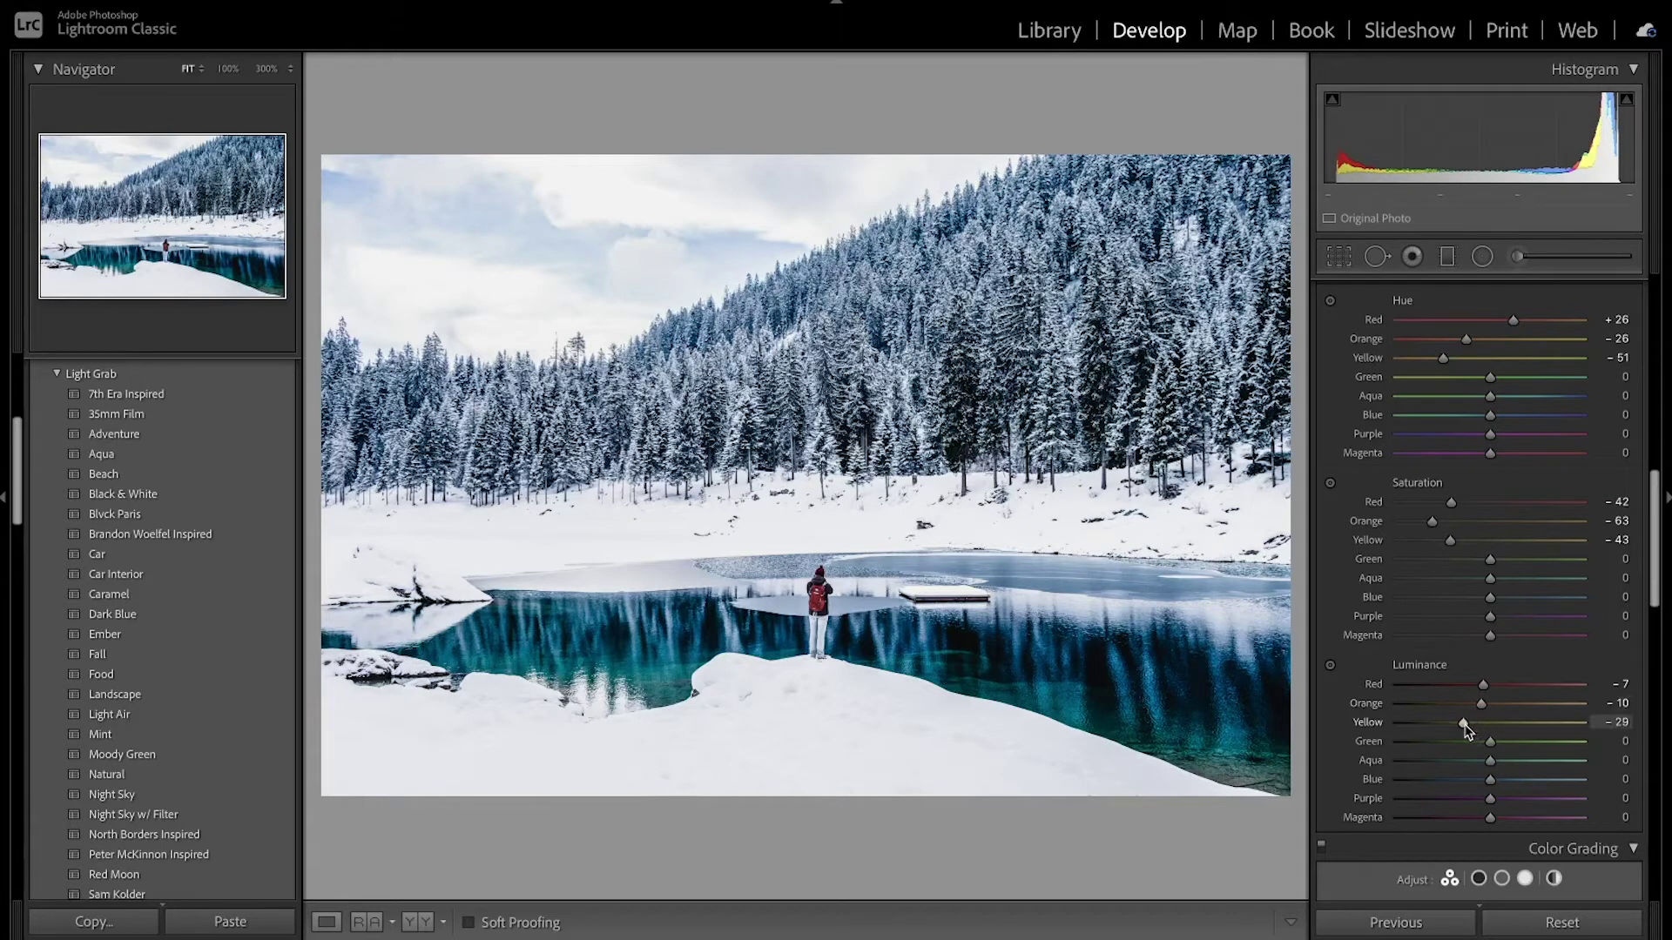
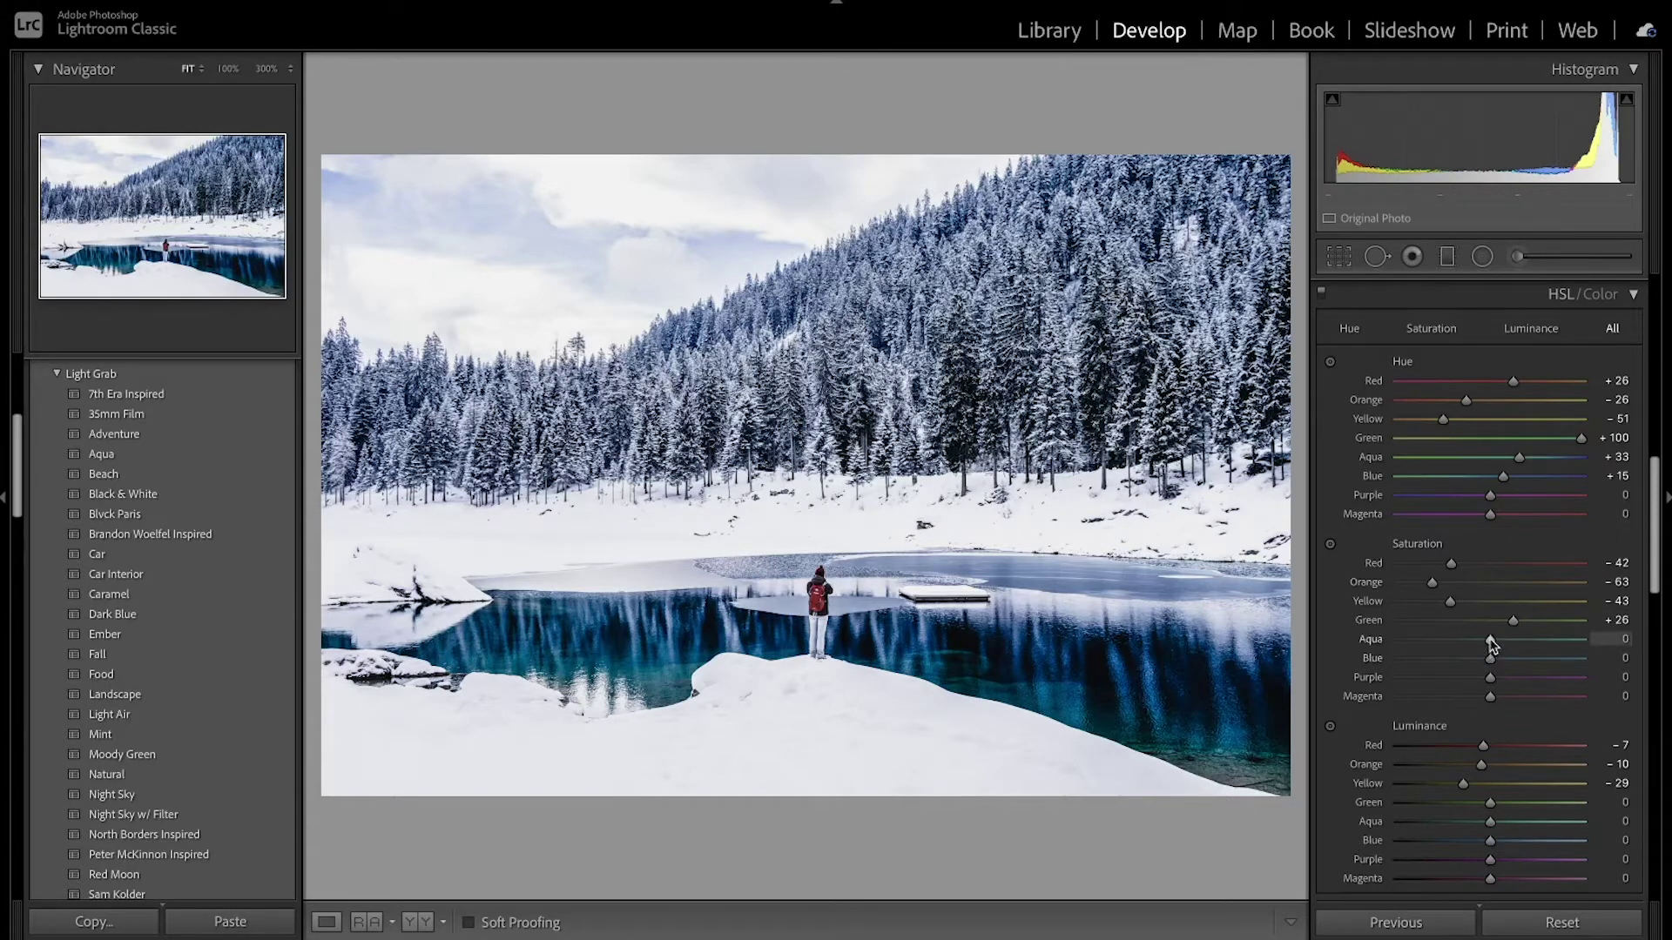
- Set HSL saturation to Aqua -63 and Blue -65, and luminance to Green -18, Aqua +34 and Blue -13
drag(1492, 643, 1434, 645)
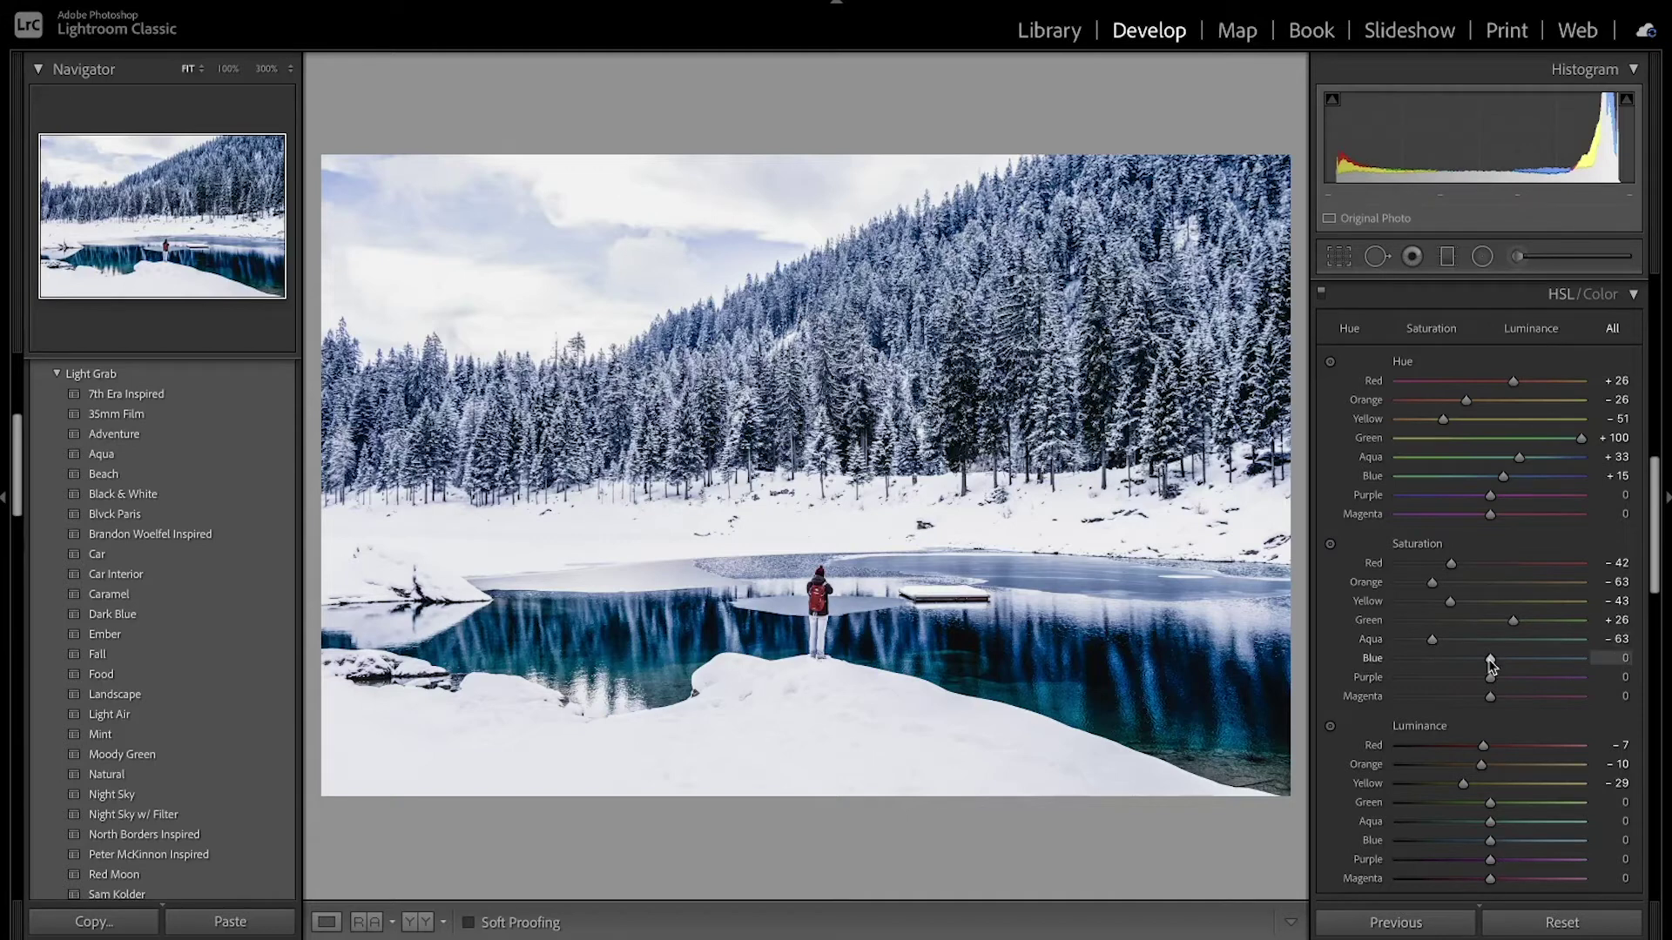
drag(1491, 666, 1435, 667)
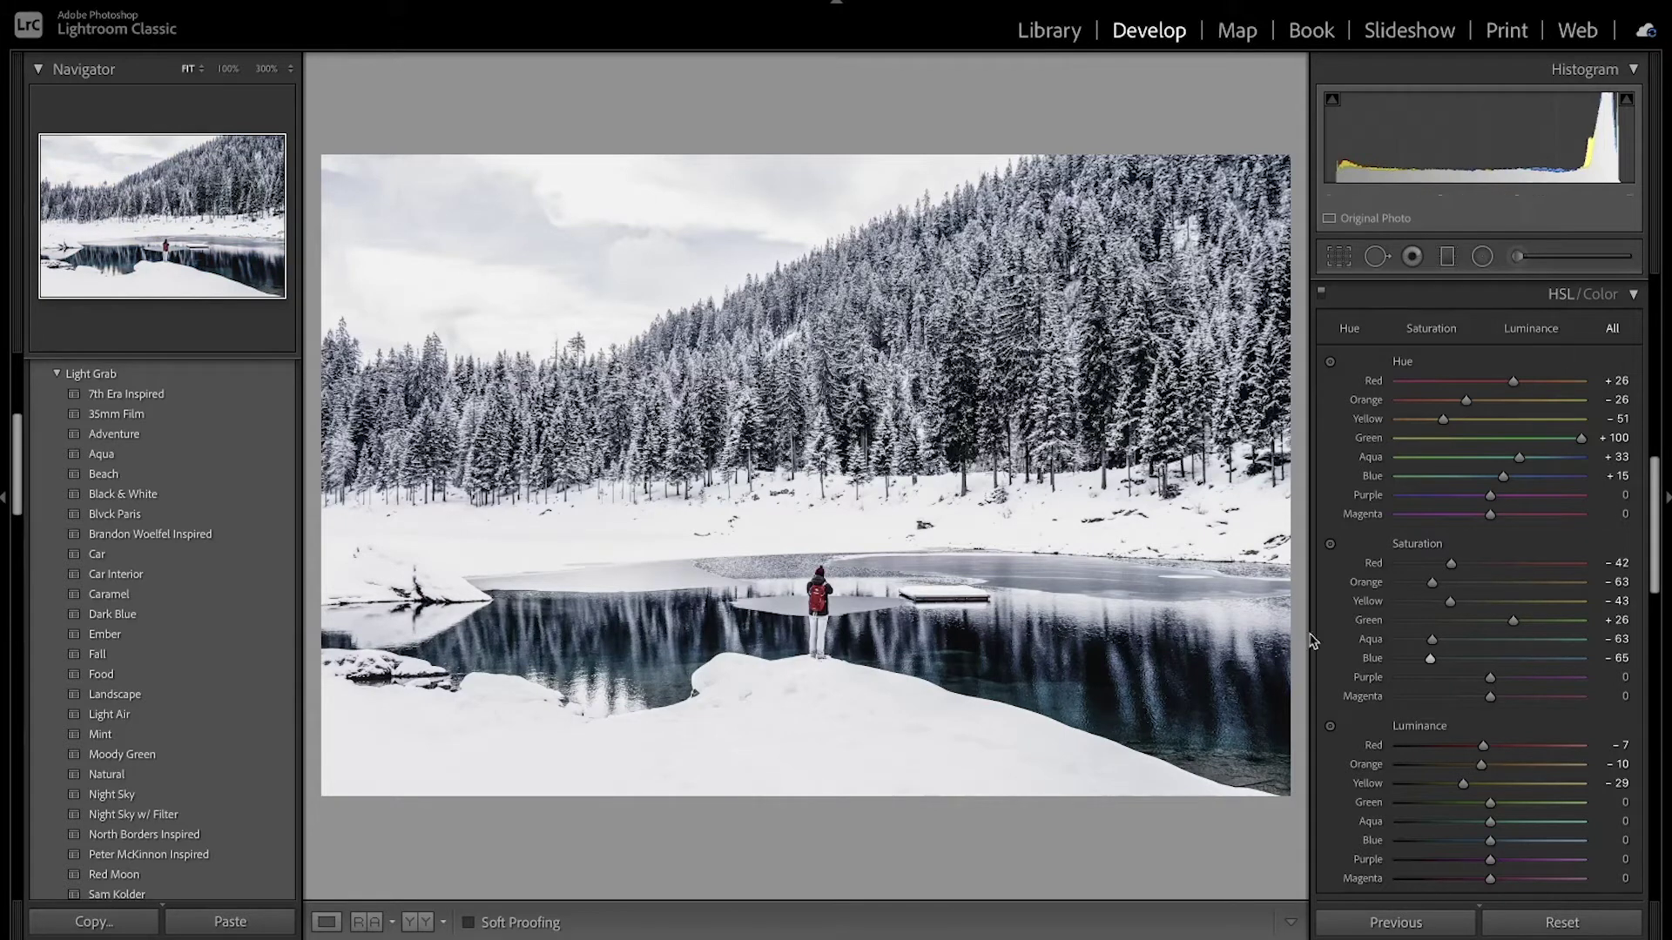
scroll(1478, 805, down, 2)
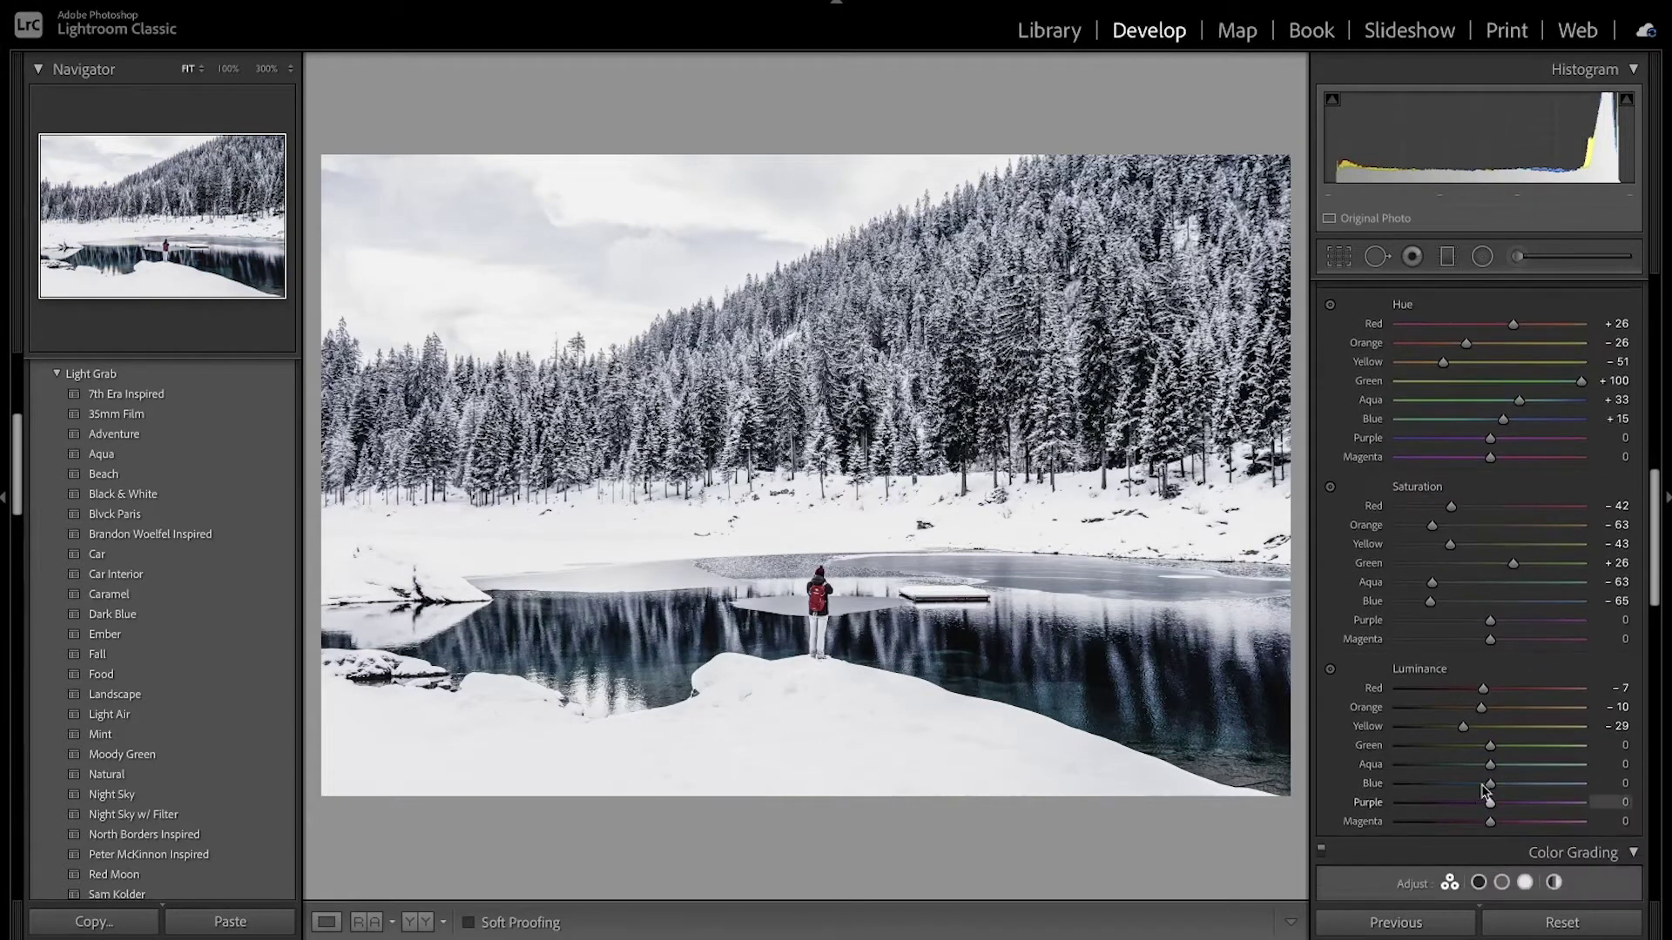
drag(1490, 749, 1475, 749)
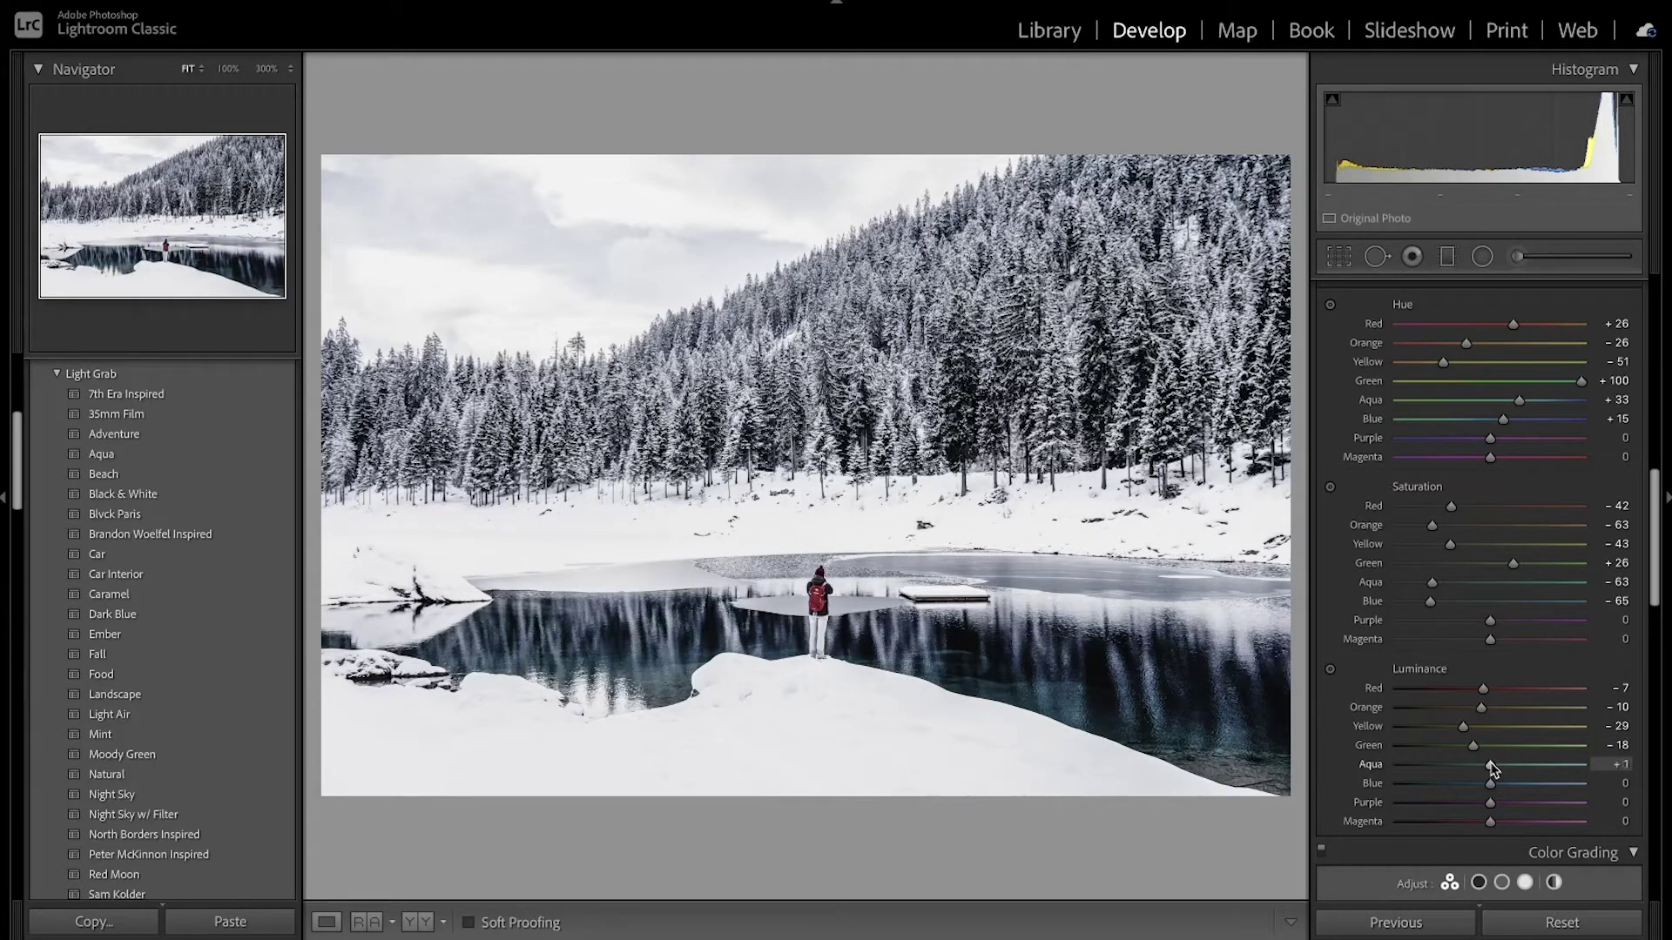
drag(1492, 768, 1524, 768)
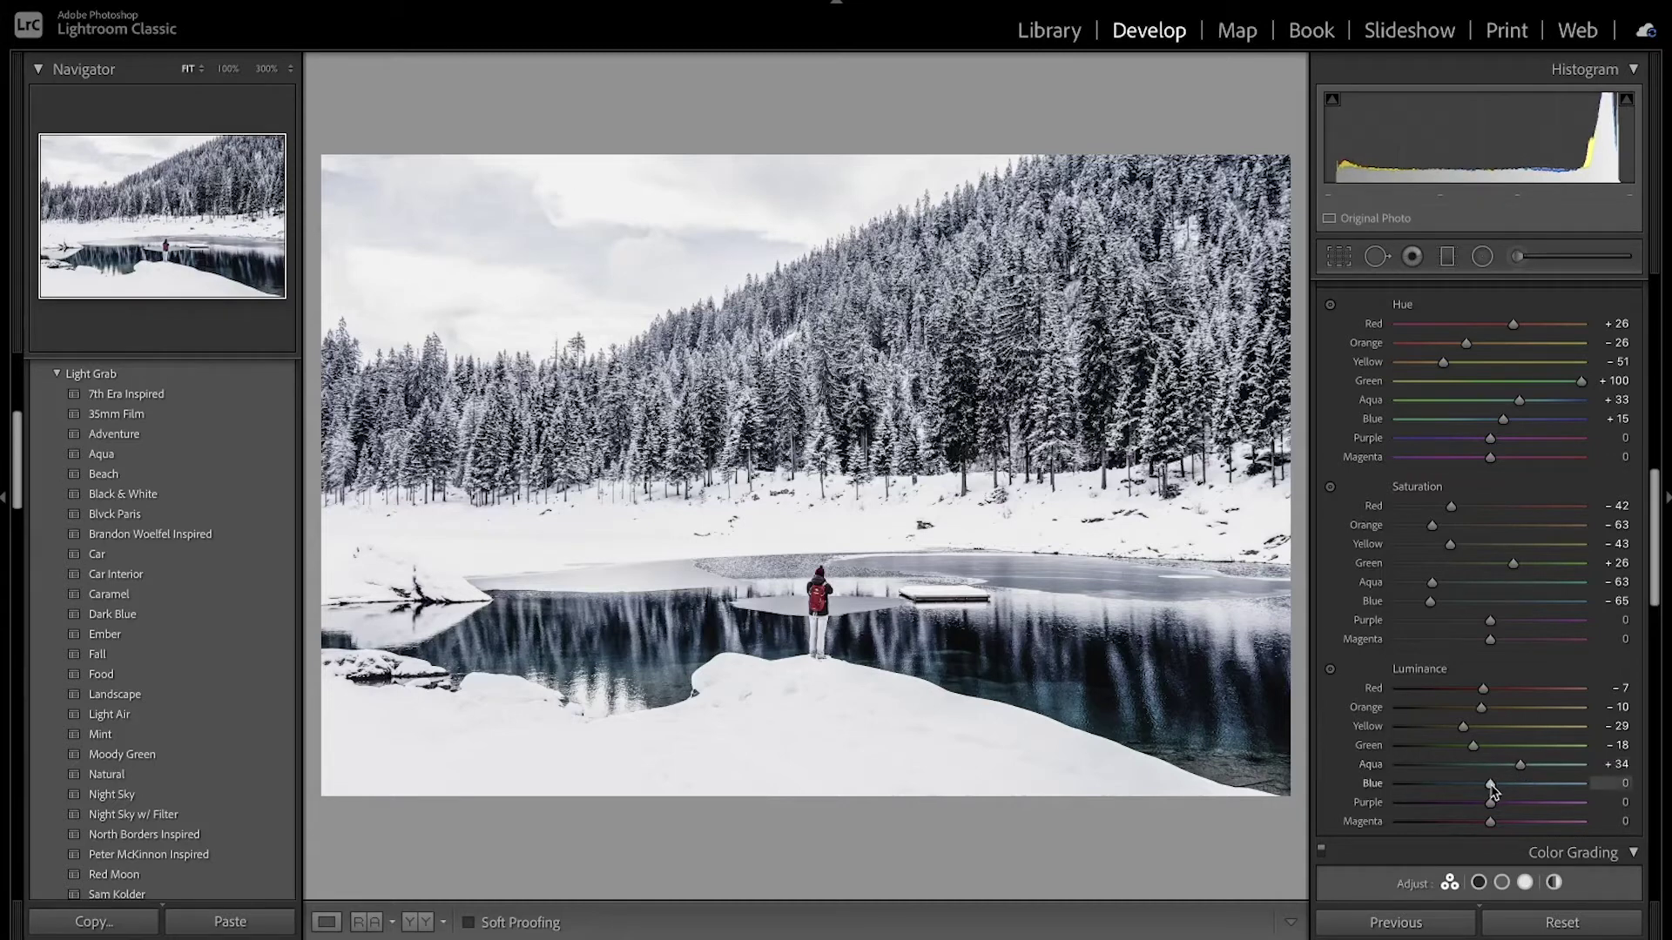
drag(1491, 786, 1478, 790)
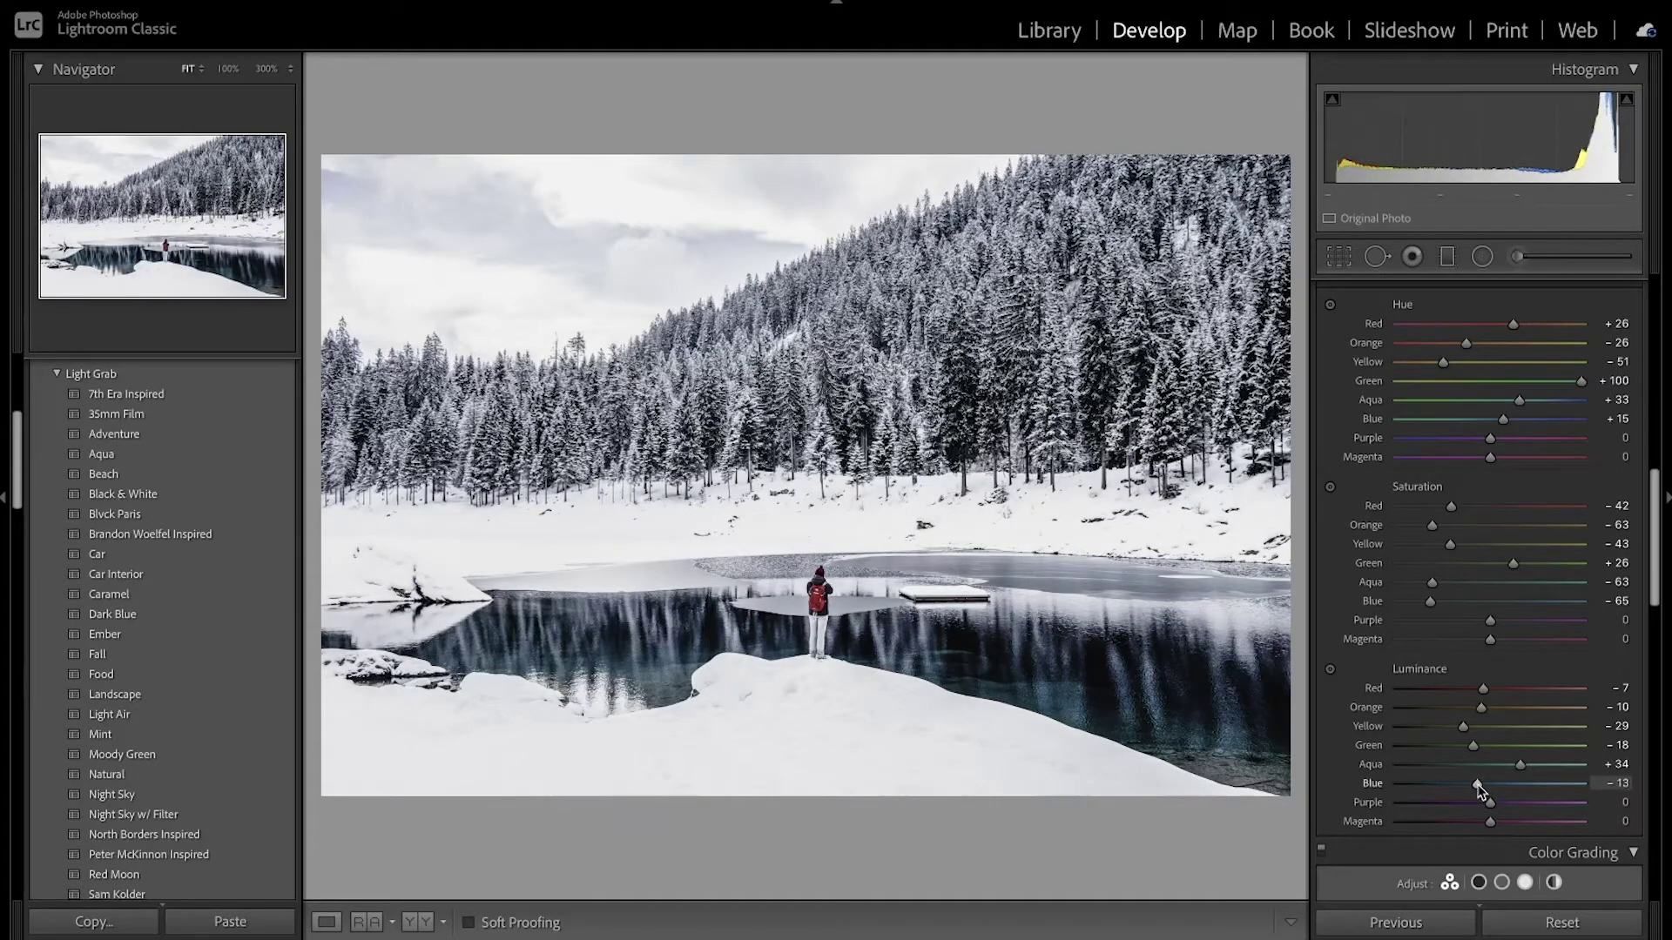
- Adjust HSL Purple to hue -72, saturation -40, luminance -53, and Magenta to hue +64, saturation -18, luminance -10
scroll(1475, 697, up, 1)
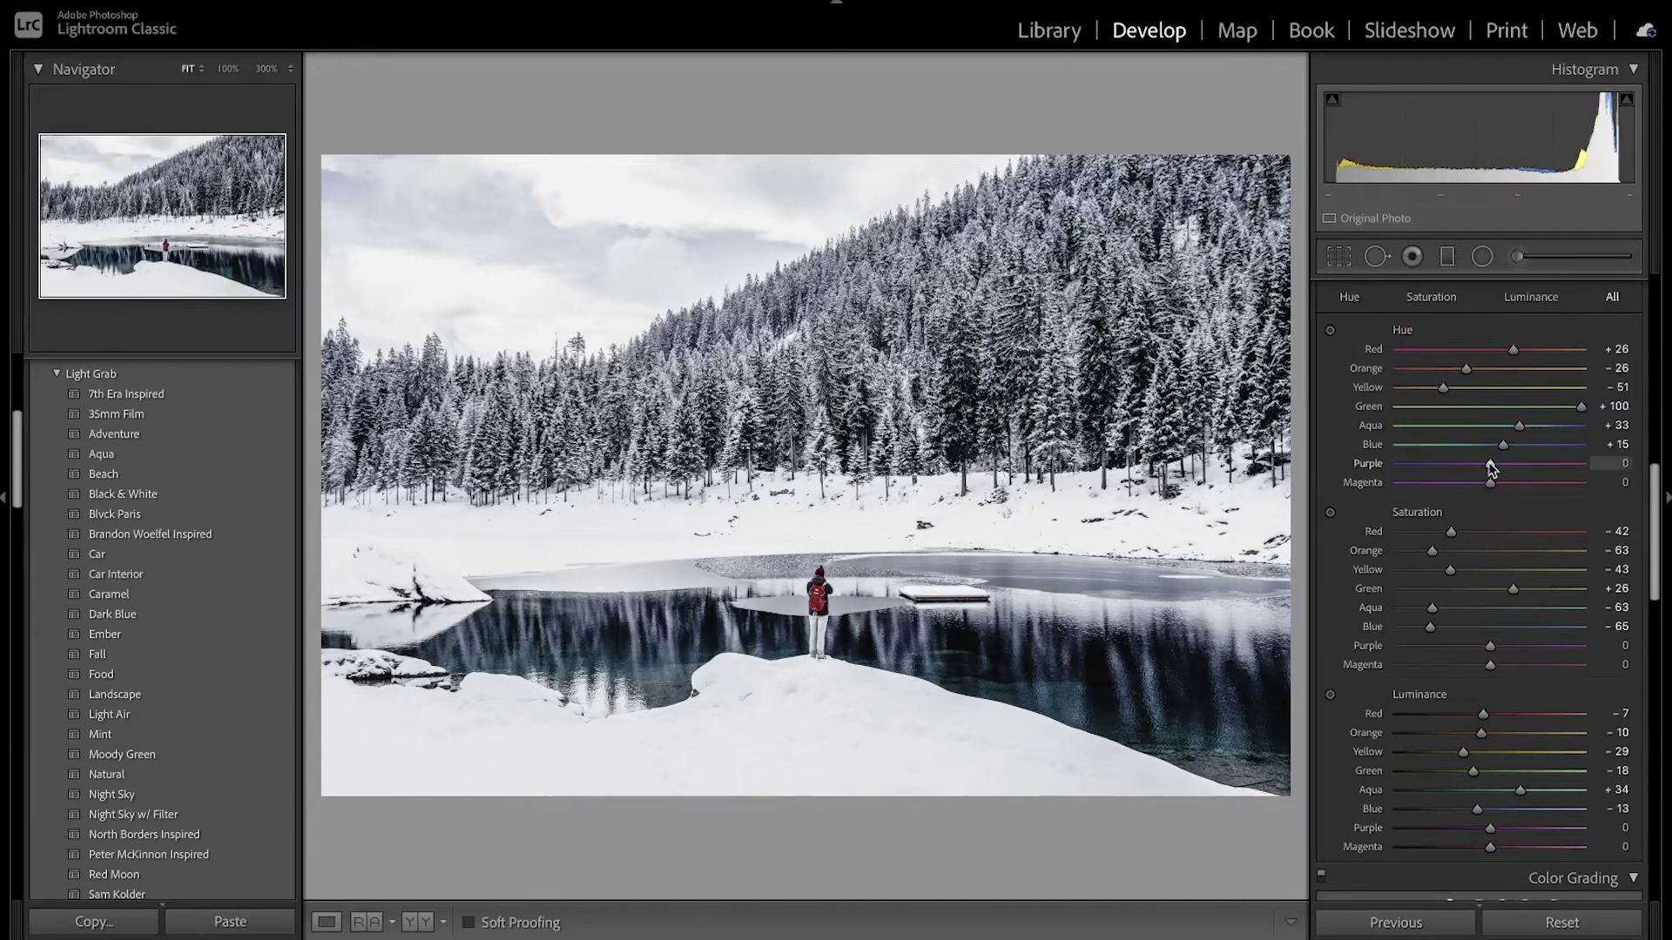
drag(1490, 464, 1423, 471)
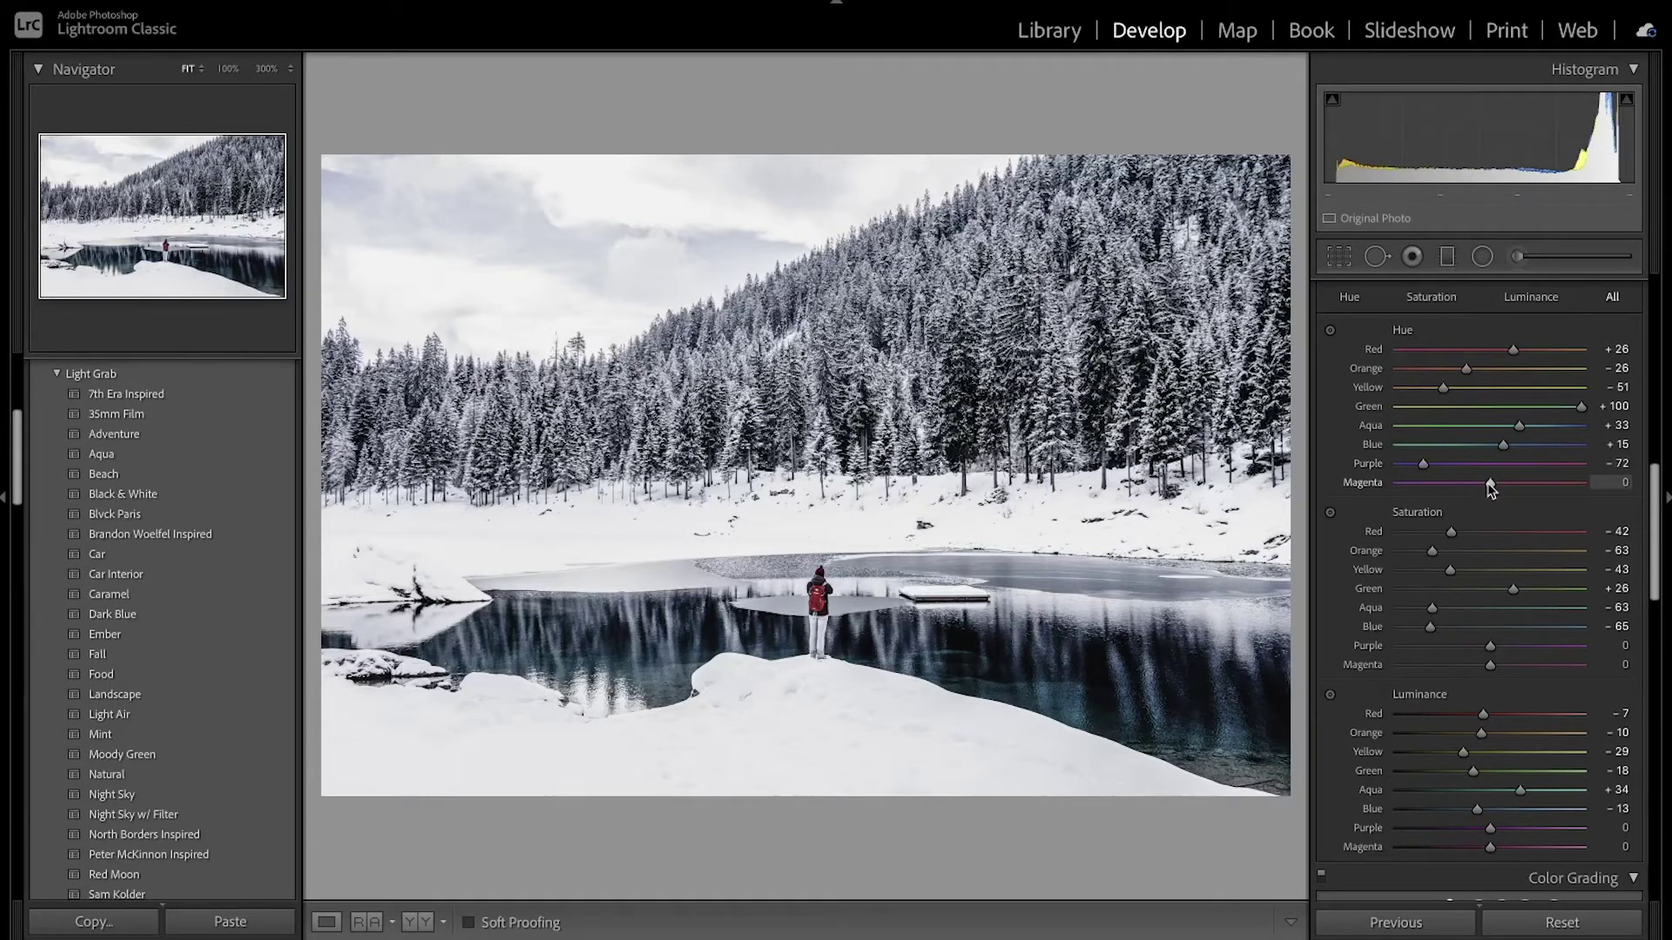
drag(1488, 485, 1544, 486)
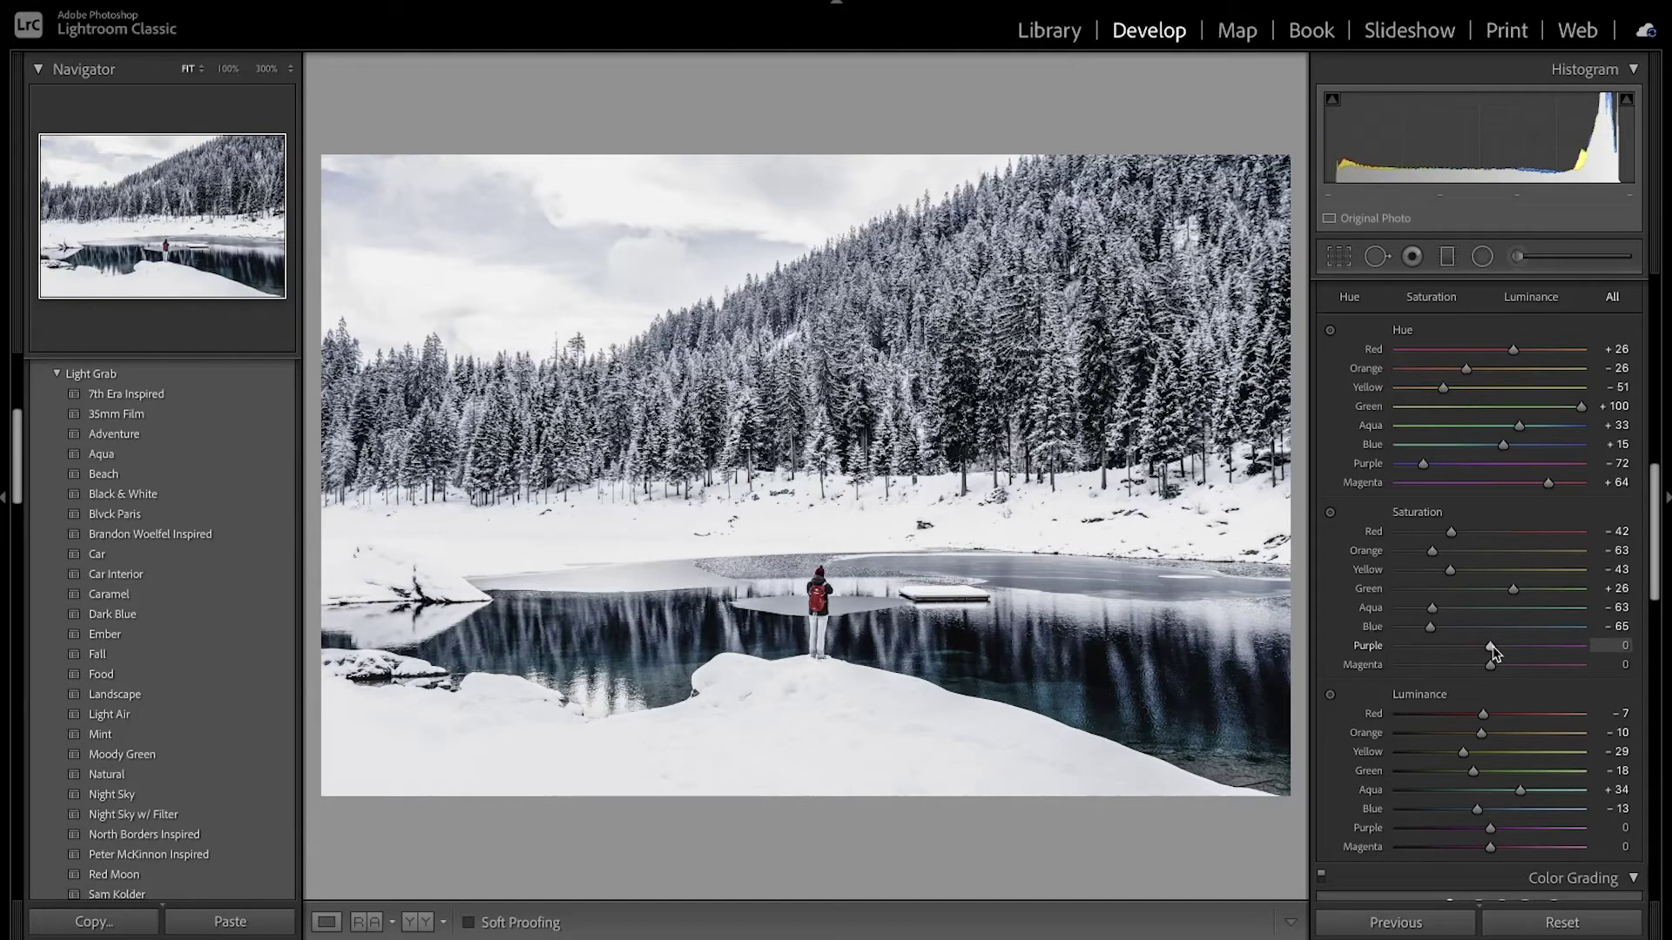
drag(1491, 647, 1456, 648)
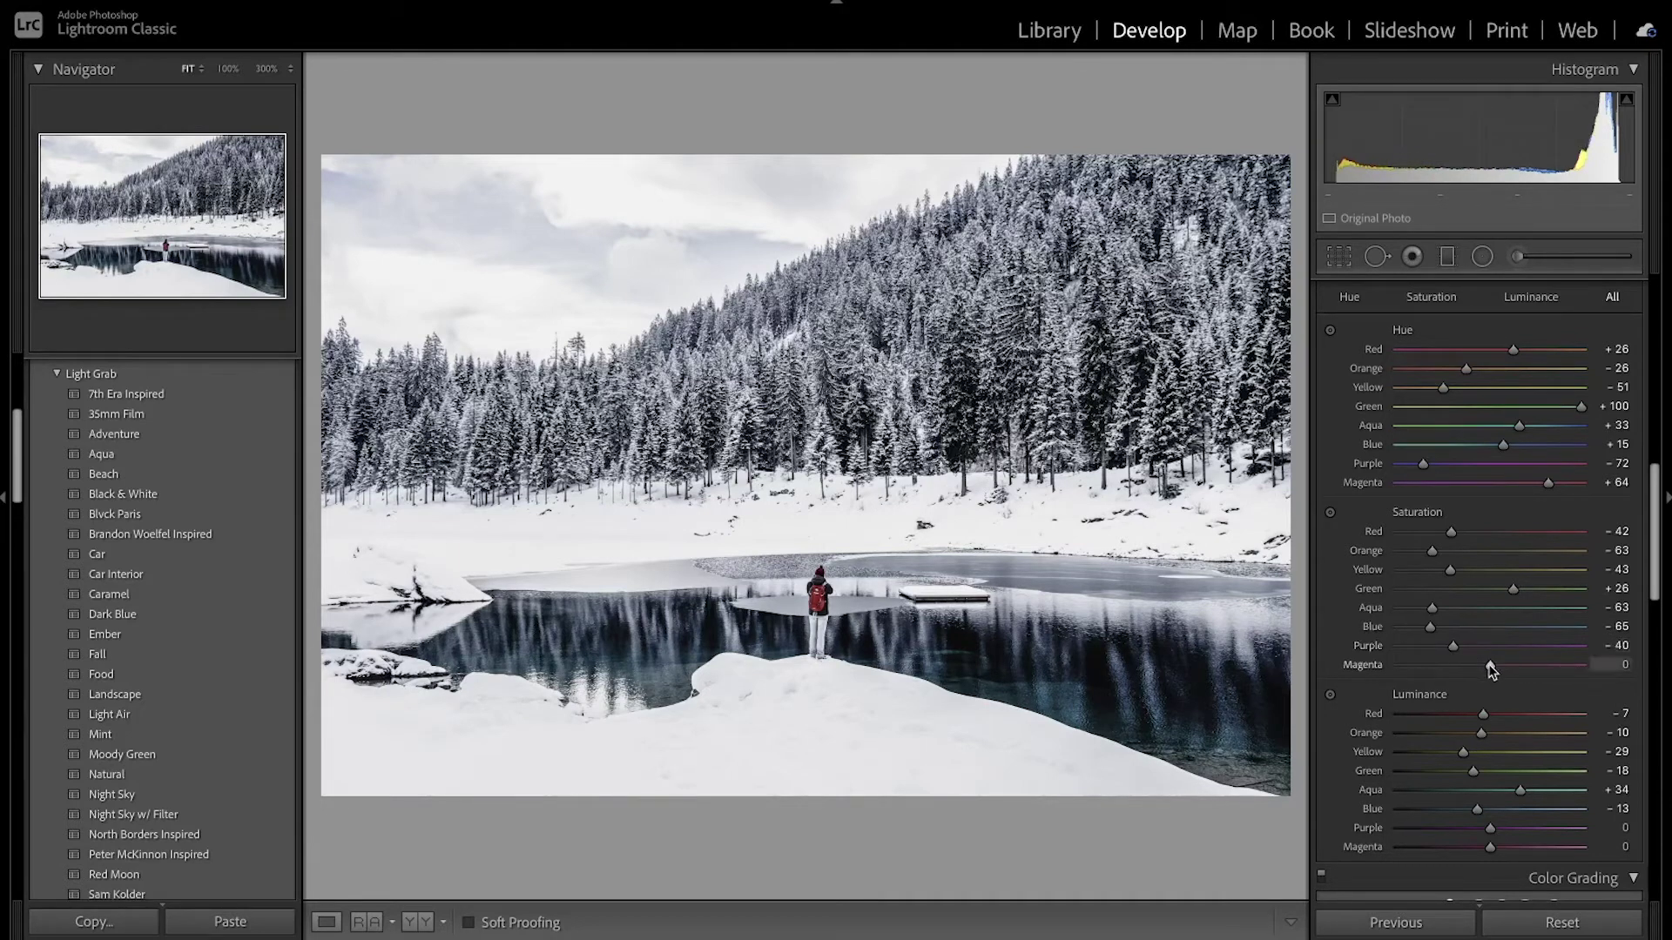
drag(1490, 667, 1475, 667)
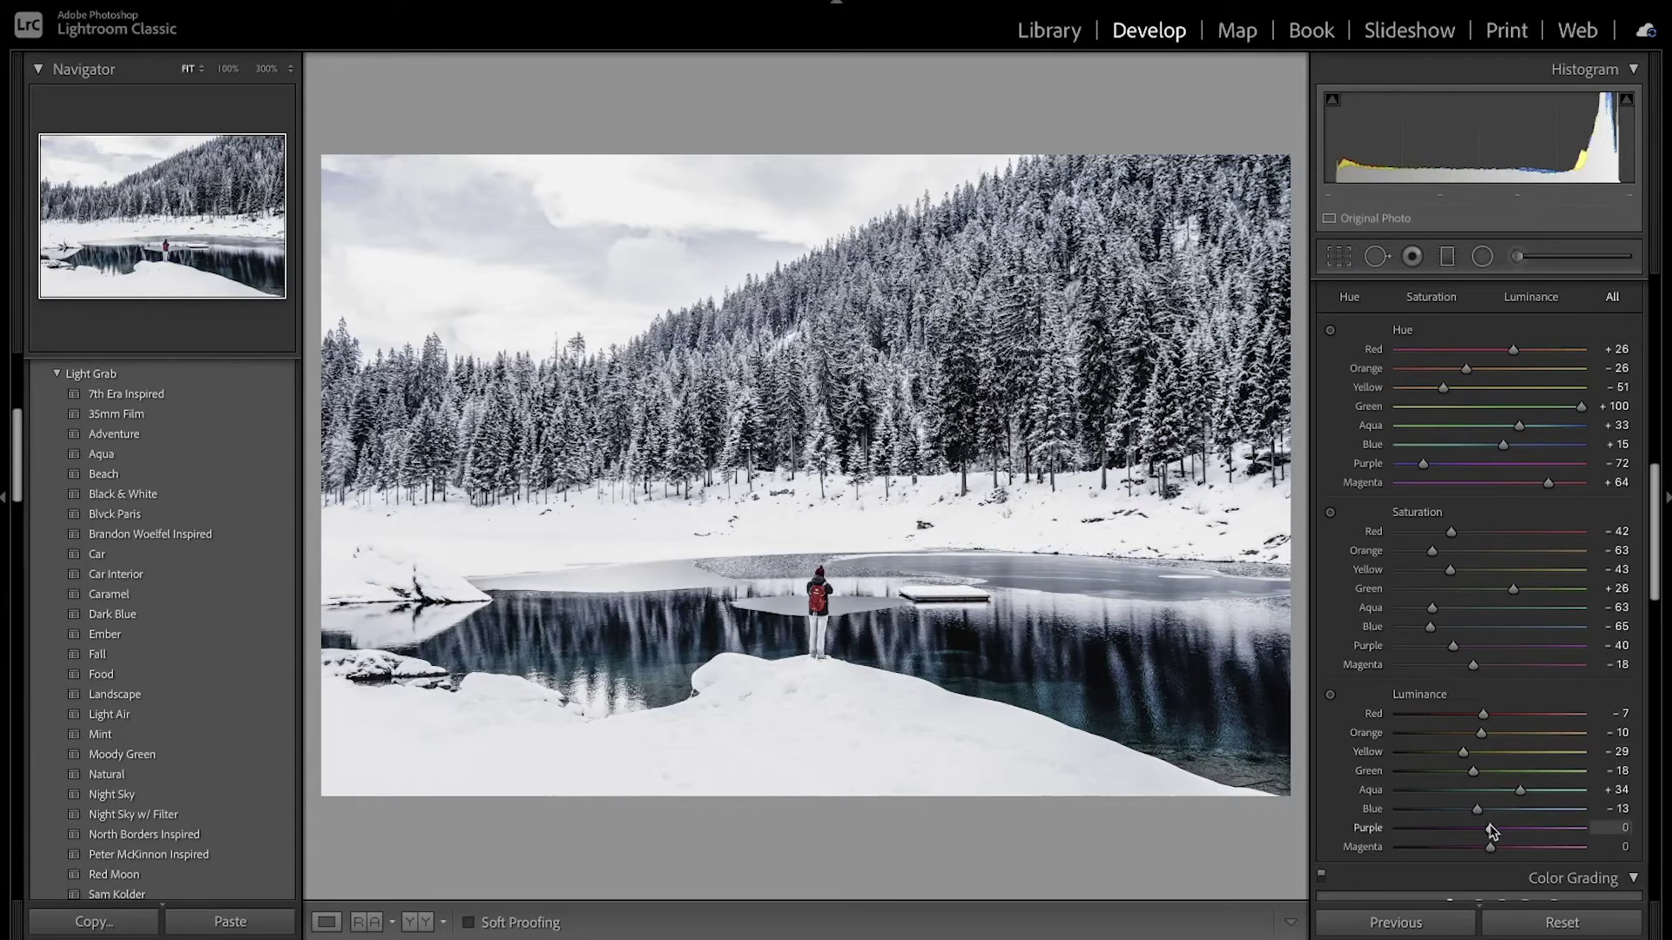
mouse_move(1491, 830)
mouse_down()
mouse_move(1441, 830)
mouse_move(1482, 857)
mouse_up()
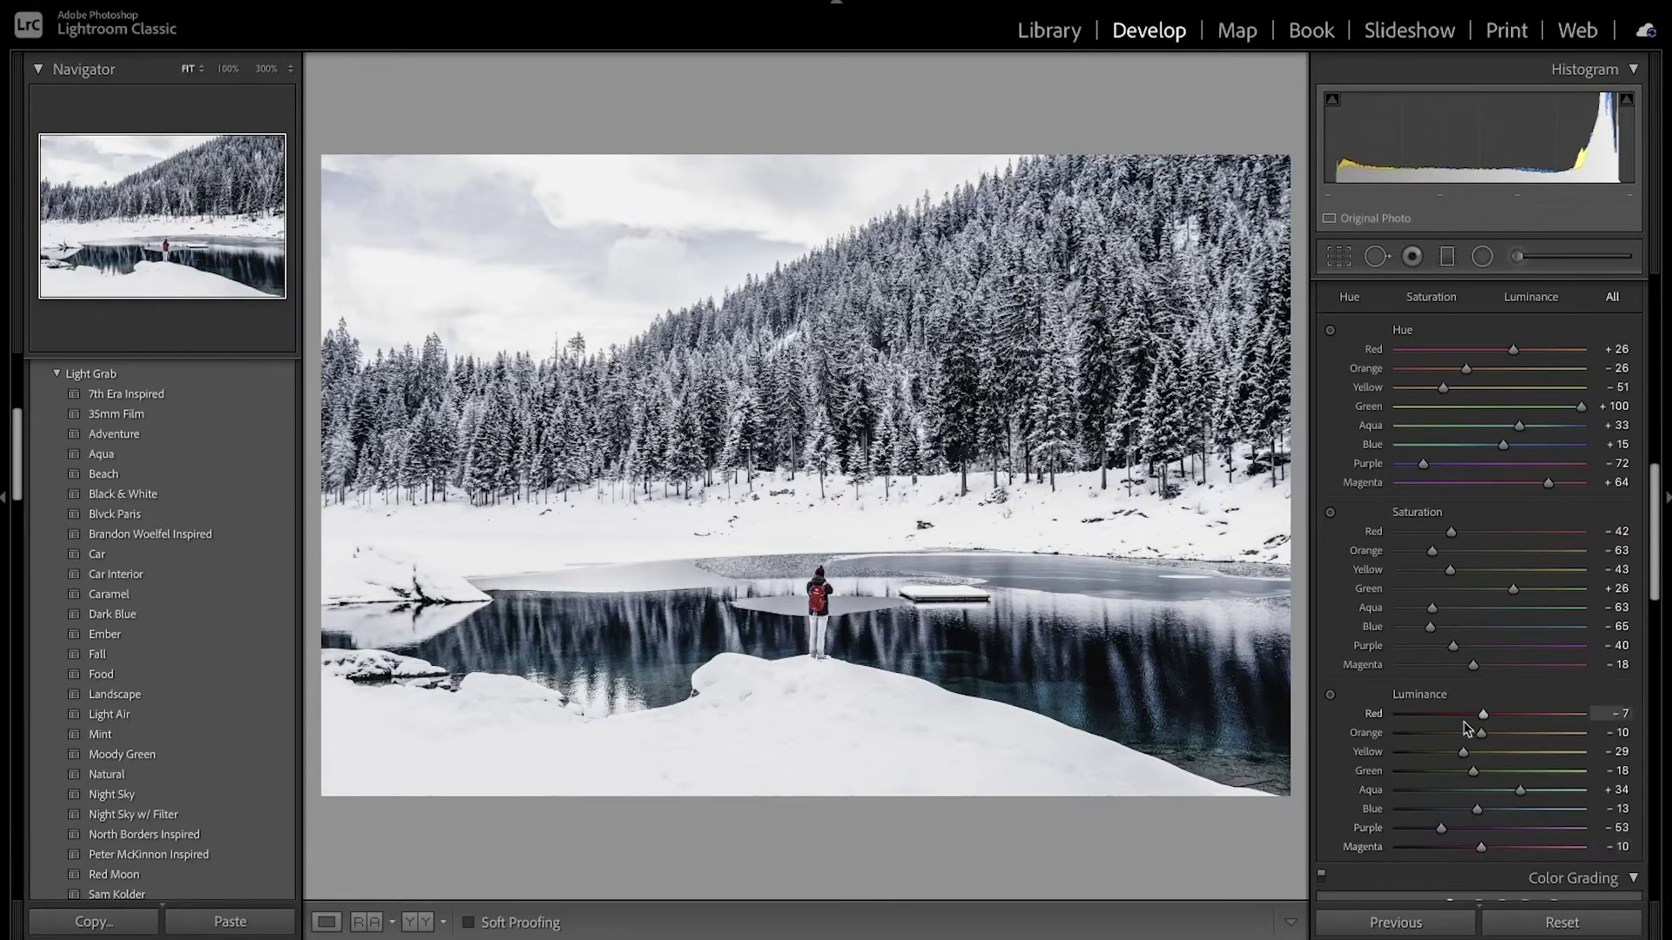
- Compare the photo with and without the HSL adjustments
scroll(1470, 732, up, 2)
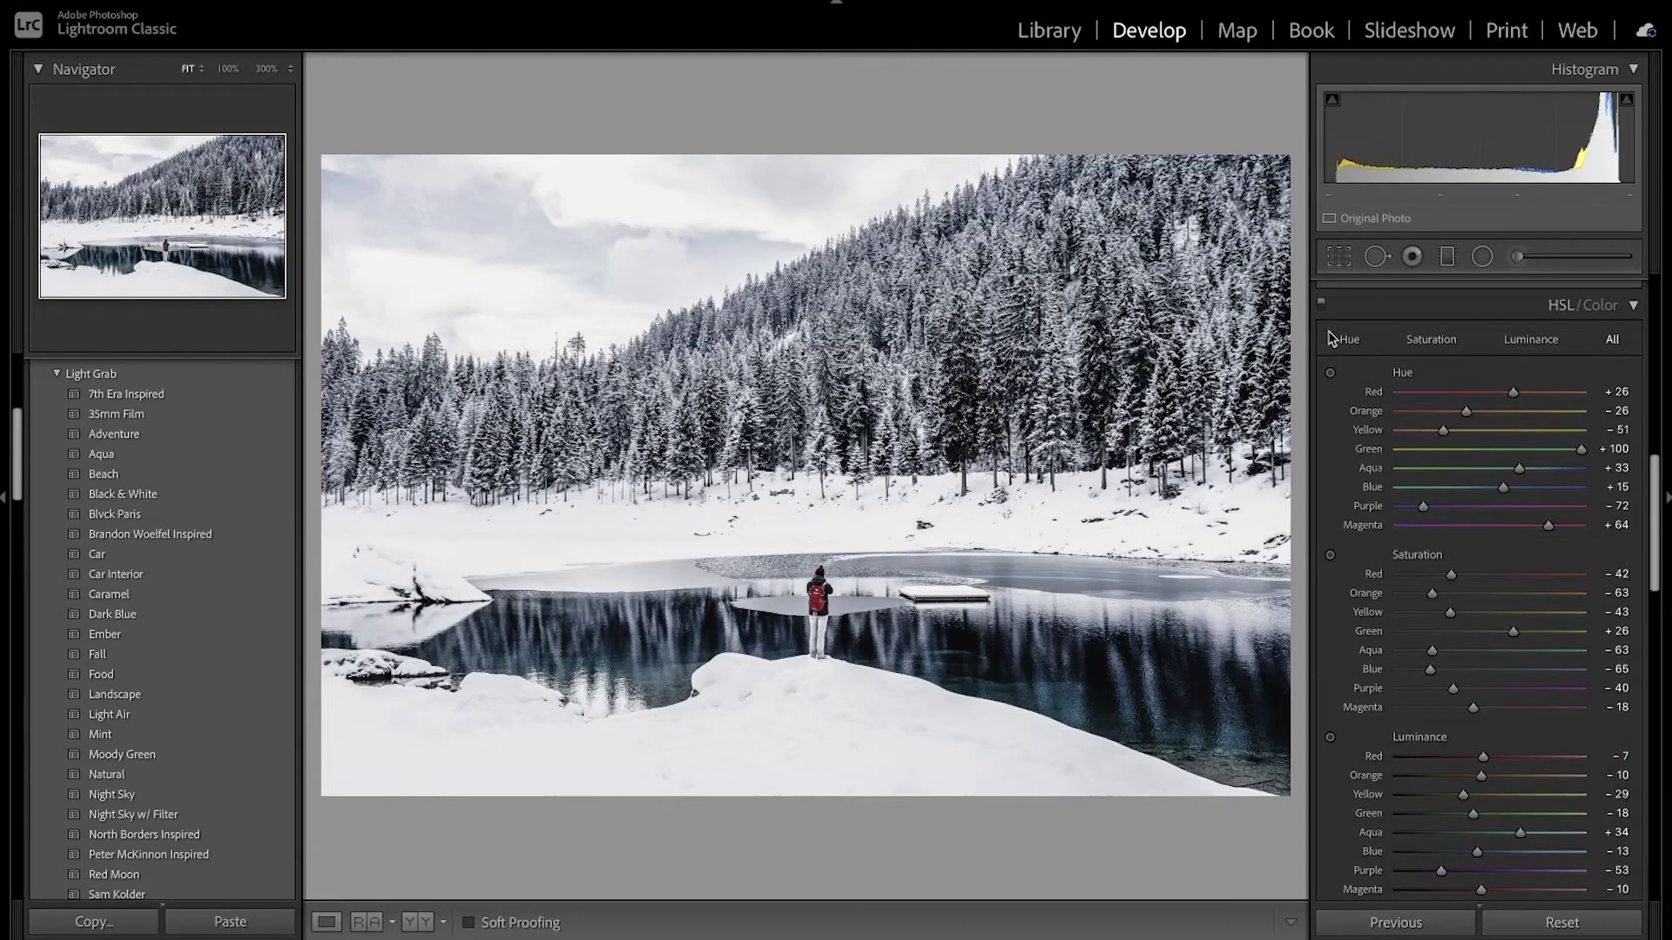
click(1322, 305)
click(1322, 305)
- Color grade the shadows with a cool blue tint at hue 202 and saturation 11
scroll(1446, 544, down, 5)
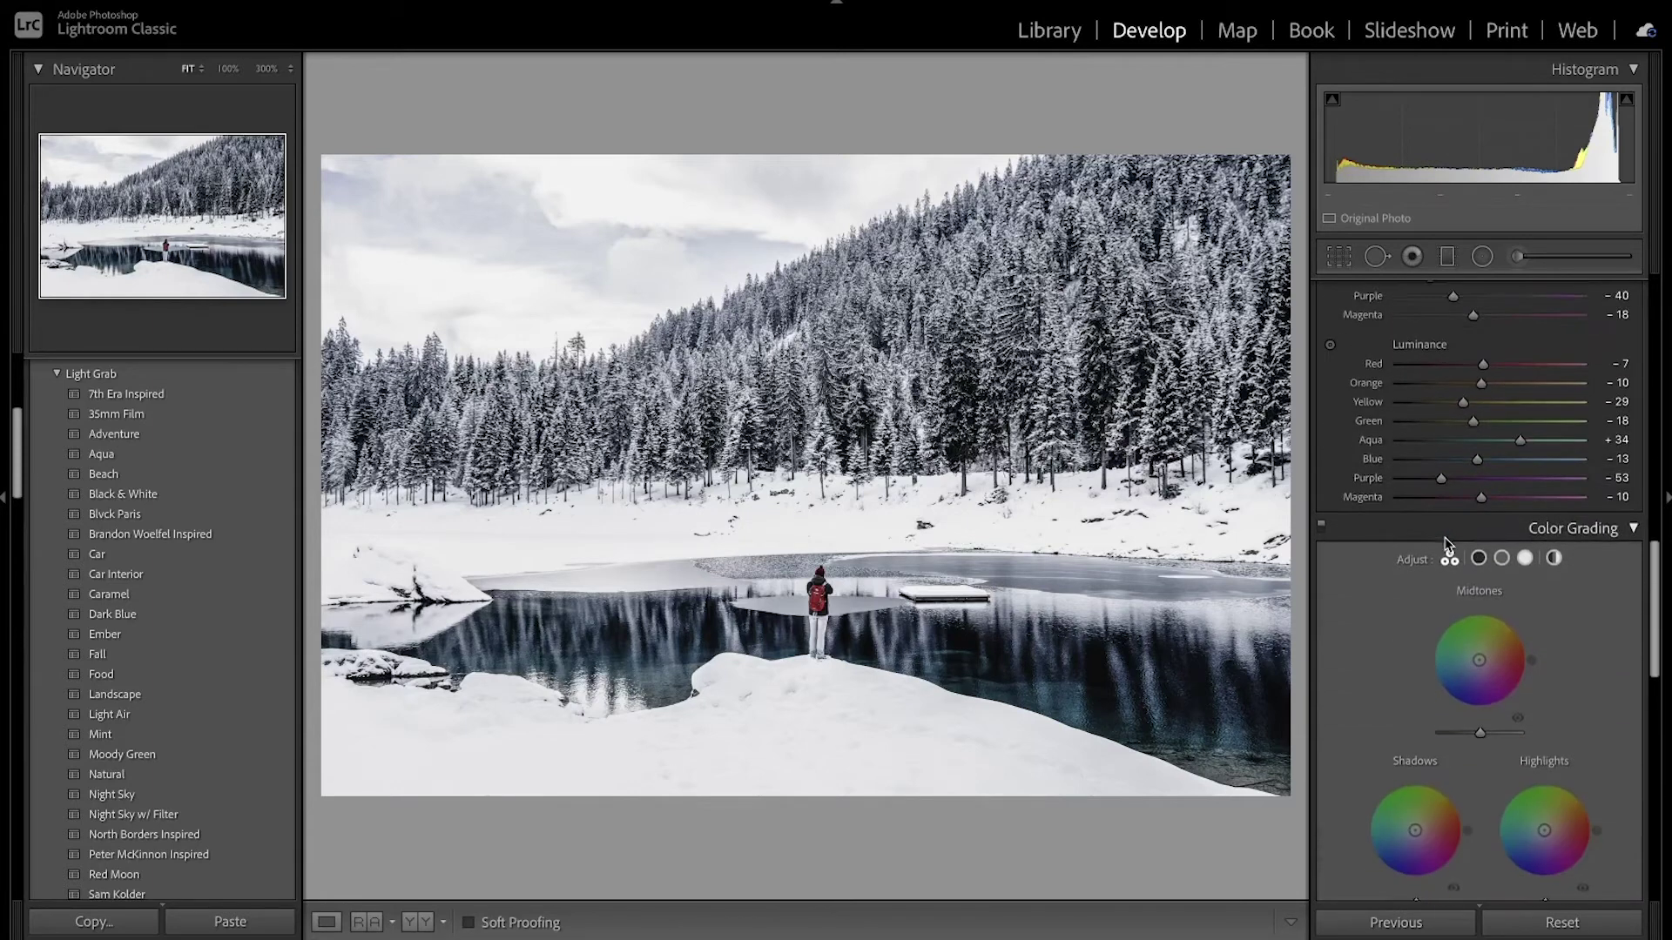
scroll(1449, 544, down, 3)
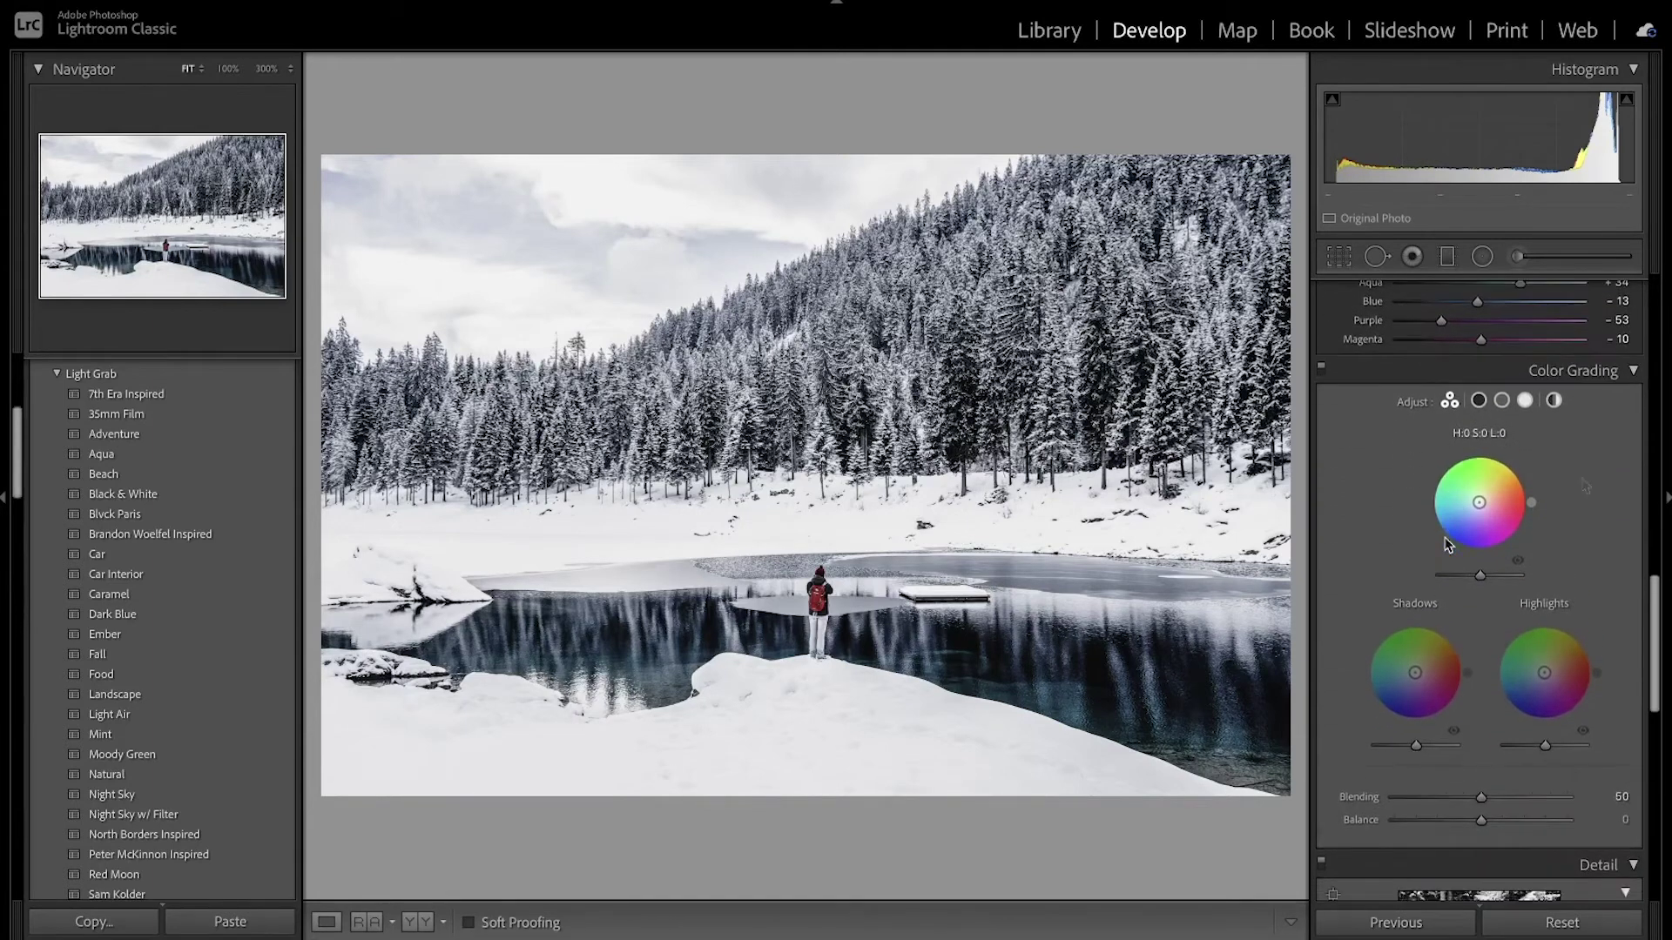
click(1479, 400)
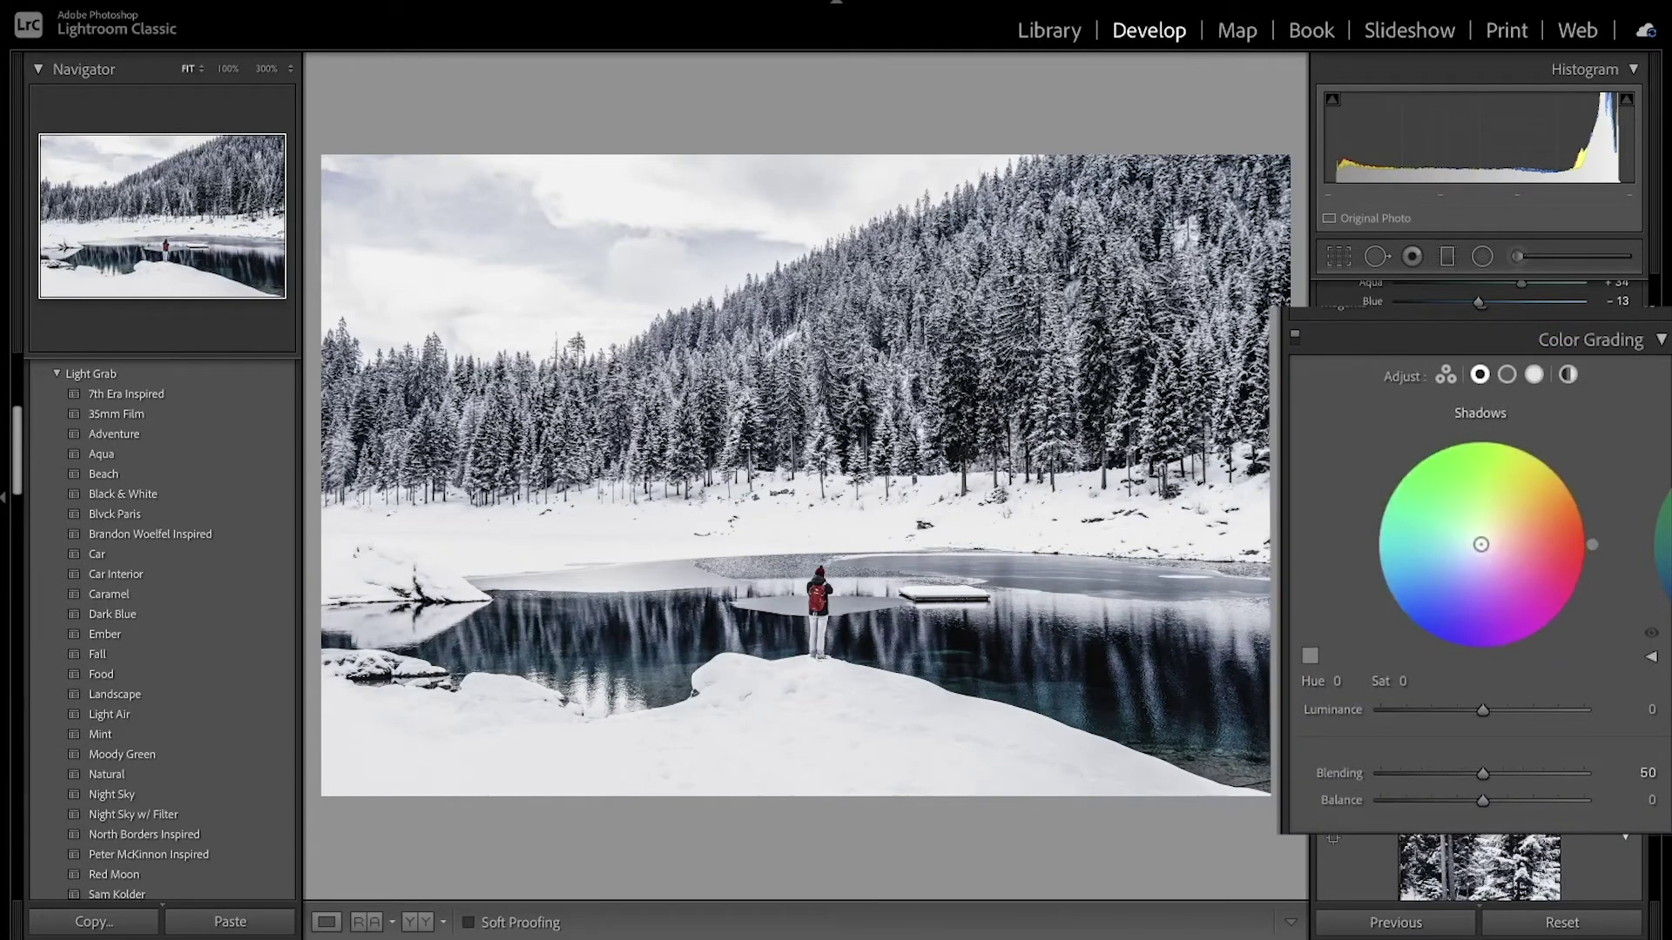
drag(1481, 545, 1476, 547)
drag(1385, 600, 1374, 575)
drag(1374, 575, 1380, 588)
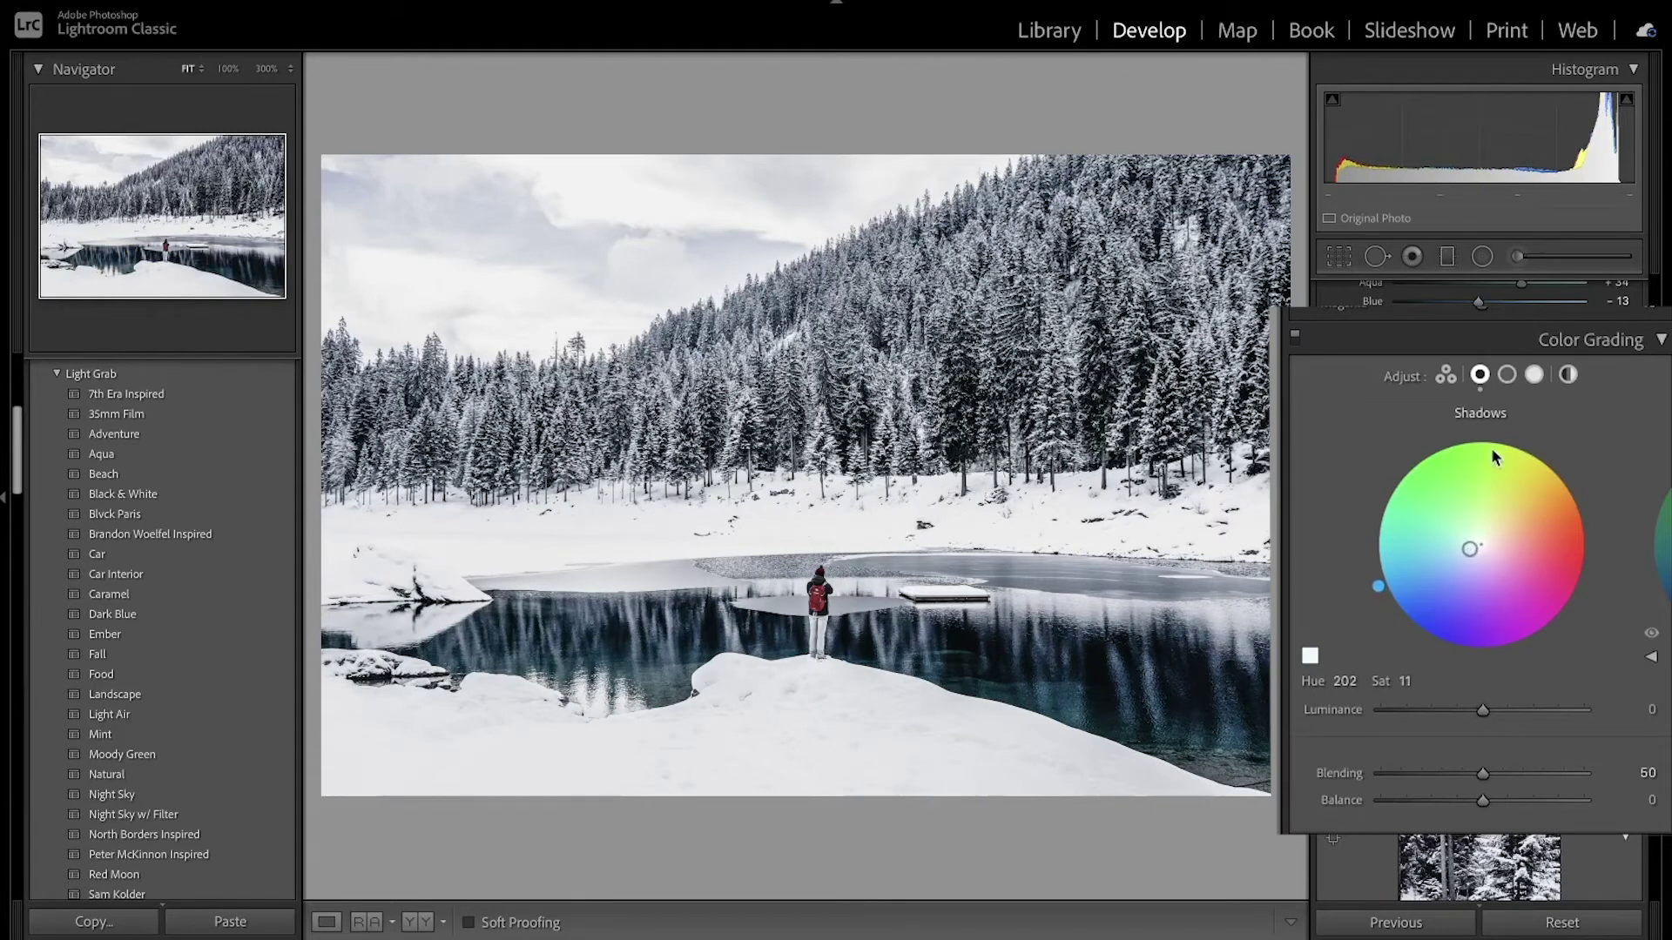
- Color grade the midtones with a subtle cyan-blue tint
click(1507, 376)
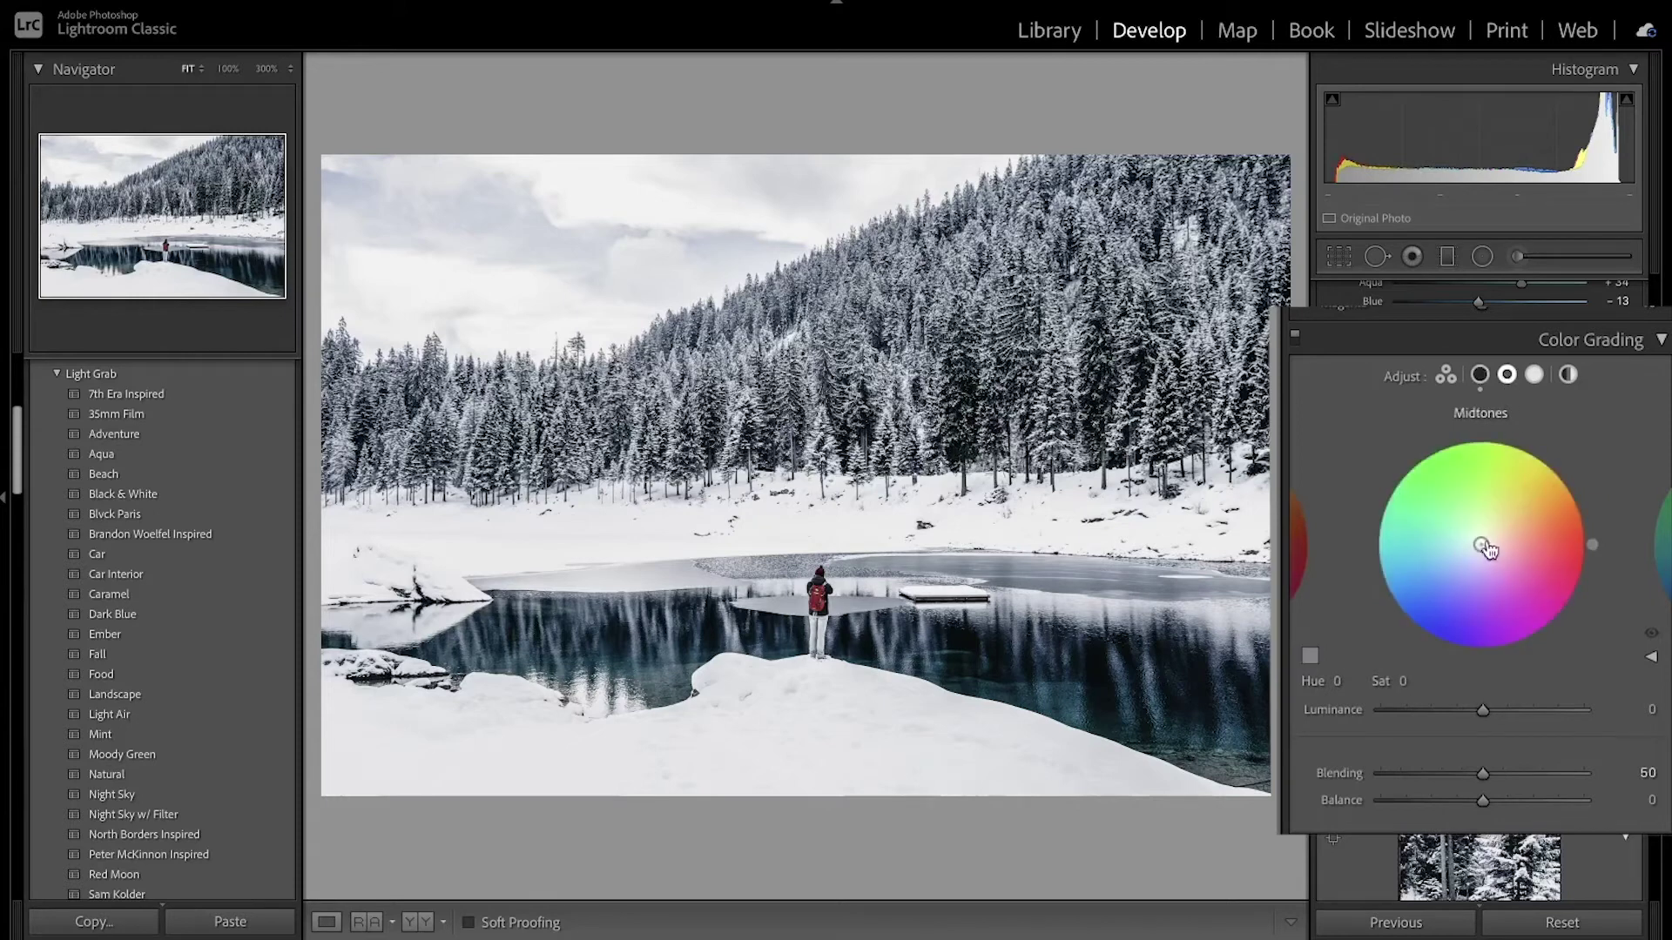
drag(1480, 544, 1479, 546)
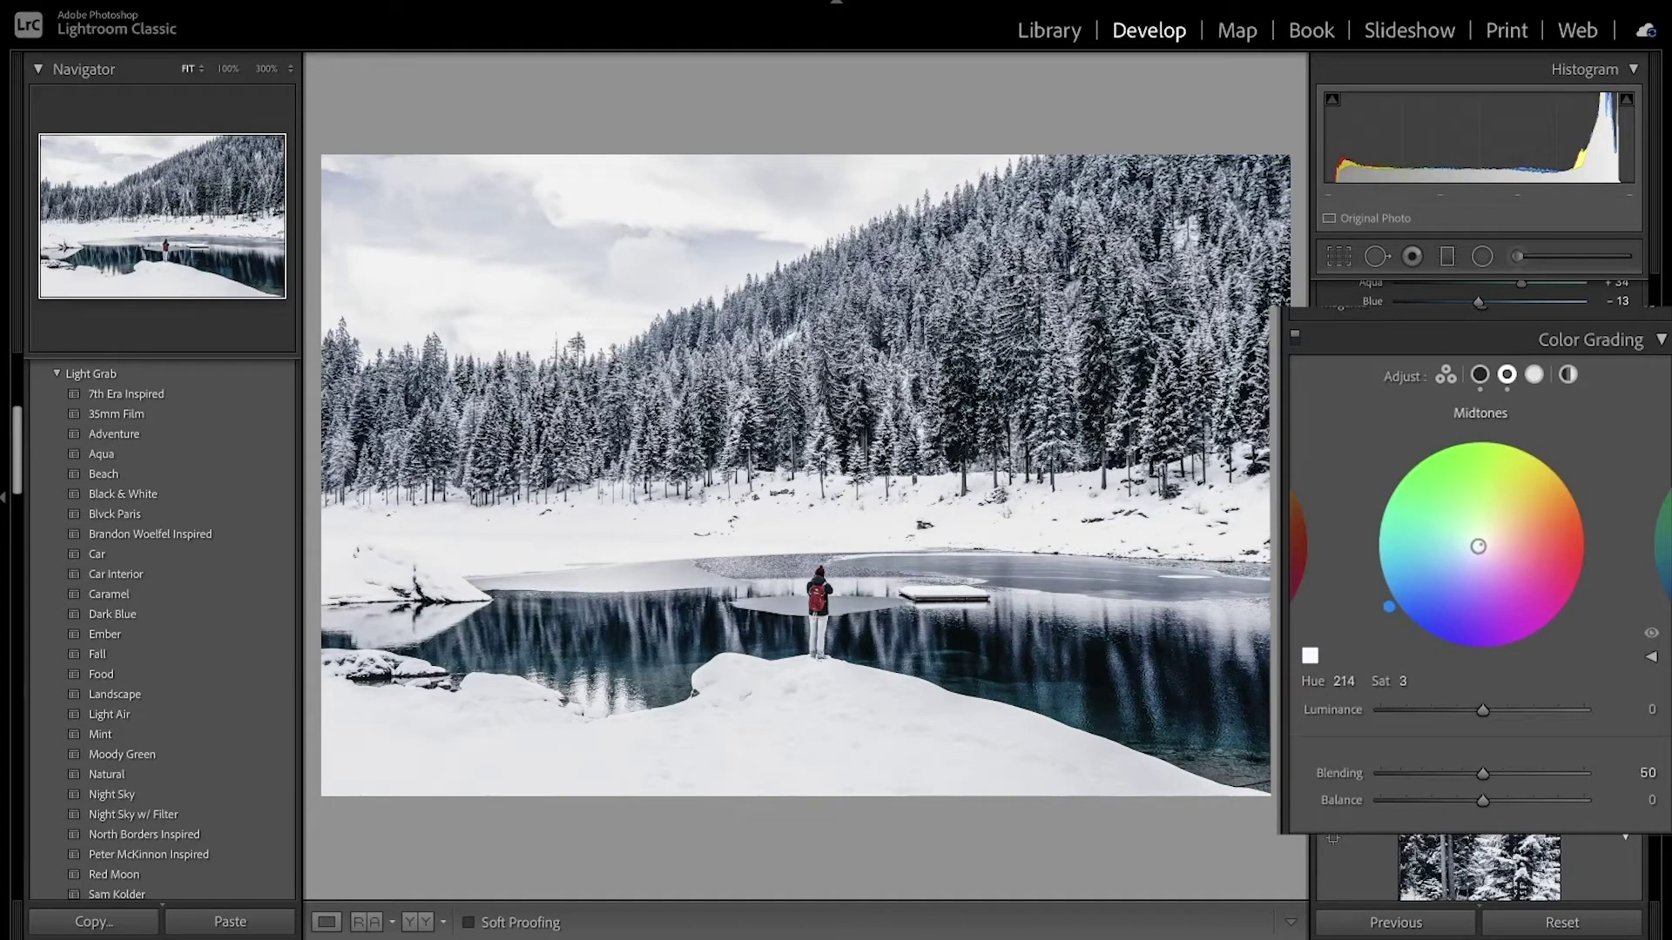
drag(1478, 546, 1470, 546)
- Color grade the highlights with a subtle warm orange tint at about hue 24 and saturation 8
click(1535, 375)
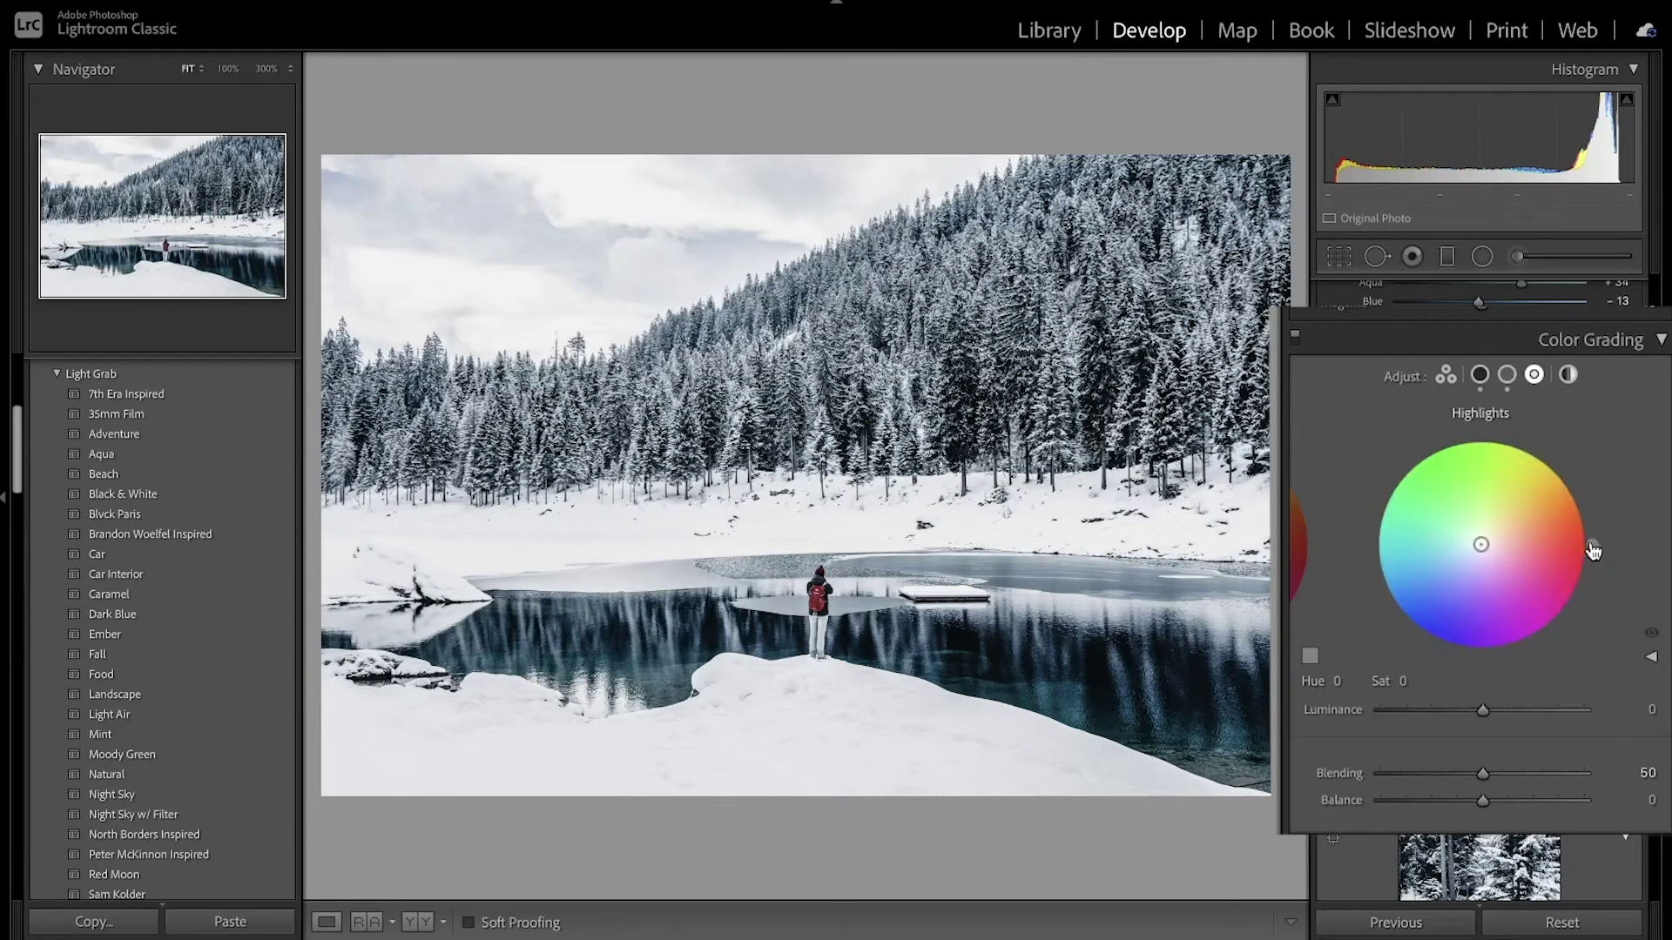
drag(1481, 544, 1489, 542)
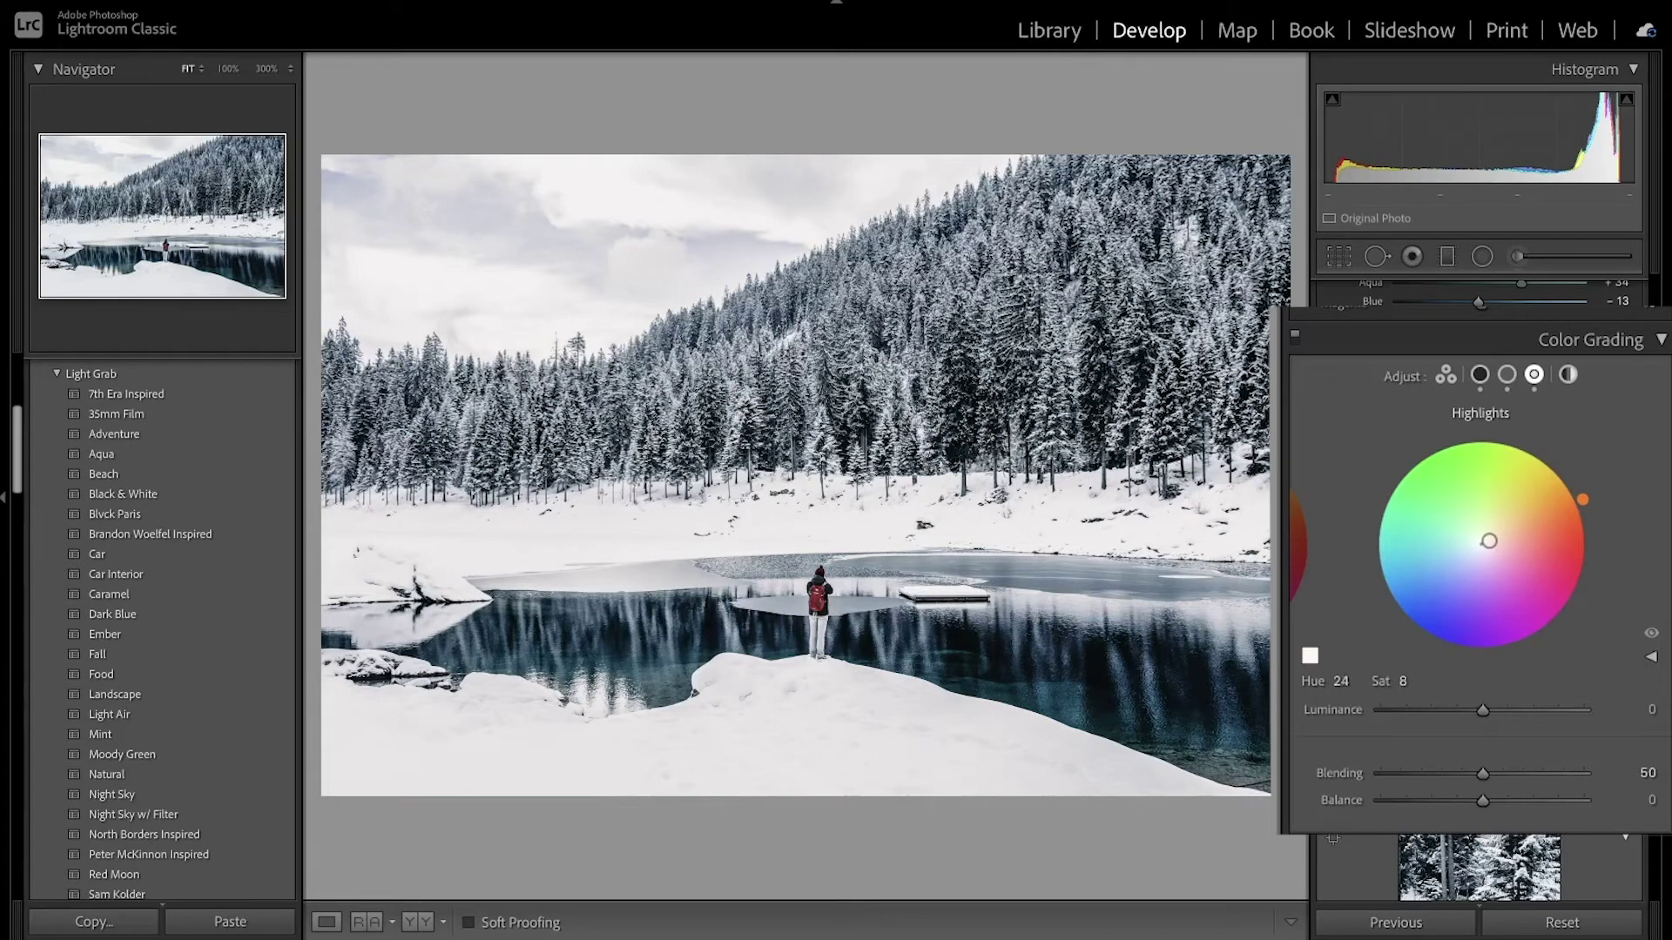
drag(1489, 541, 1490, 539)
- Return to the overview of all three color grading wheels and compare the photo with and without the grading
click(1446, 375)
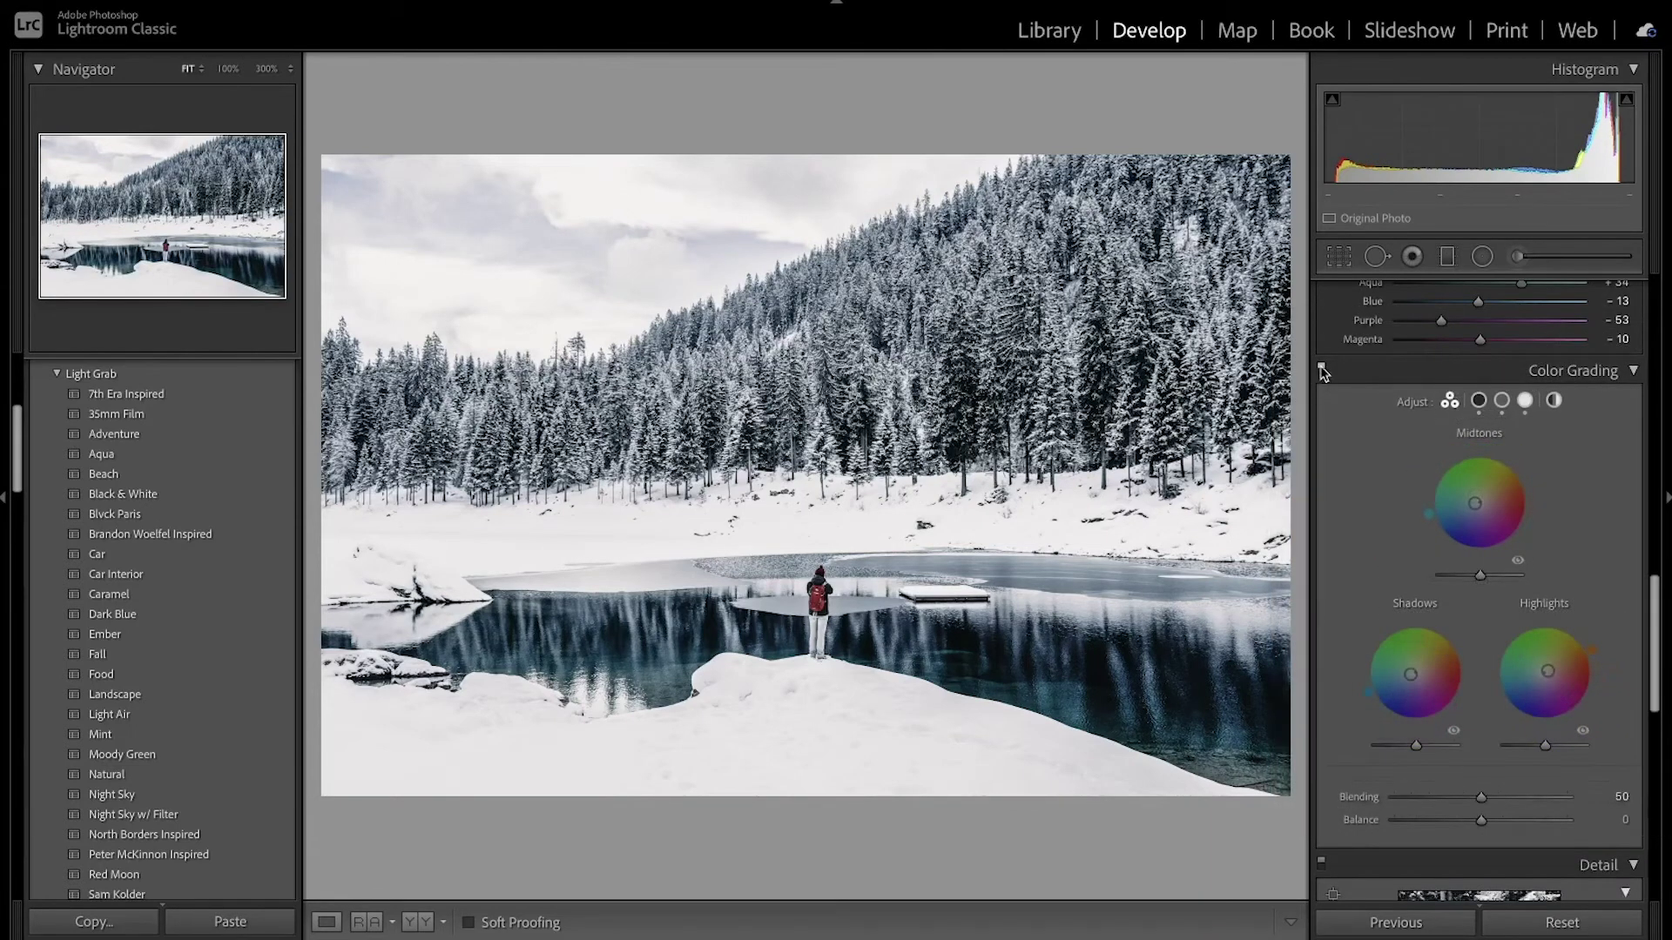
click(1322, 369)
click(1322, 369)
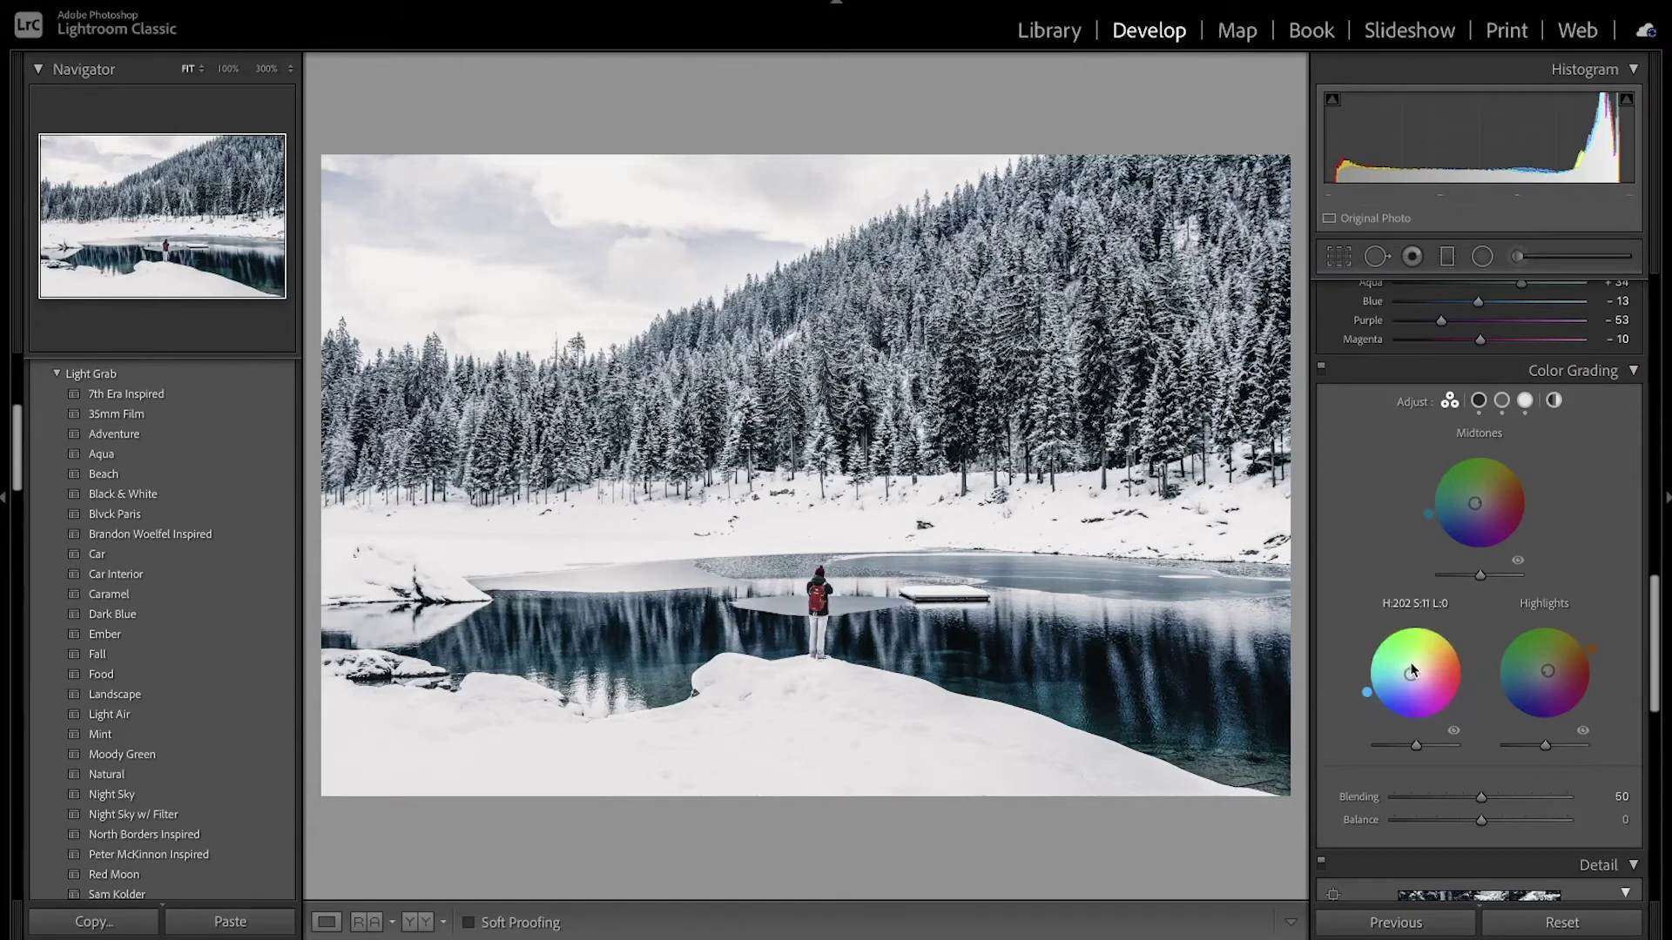
- Sharpen the photo with amount 36 and masking 74
scroll(1410, 664, down, 6)
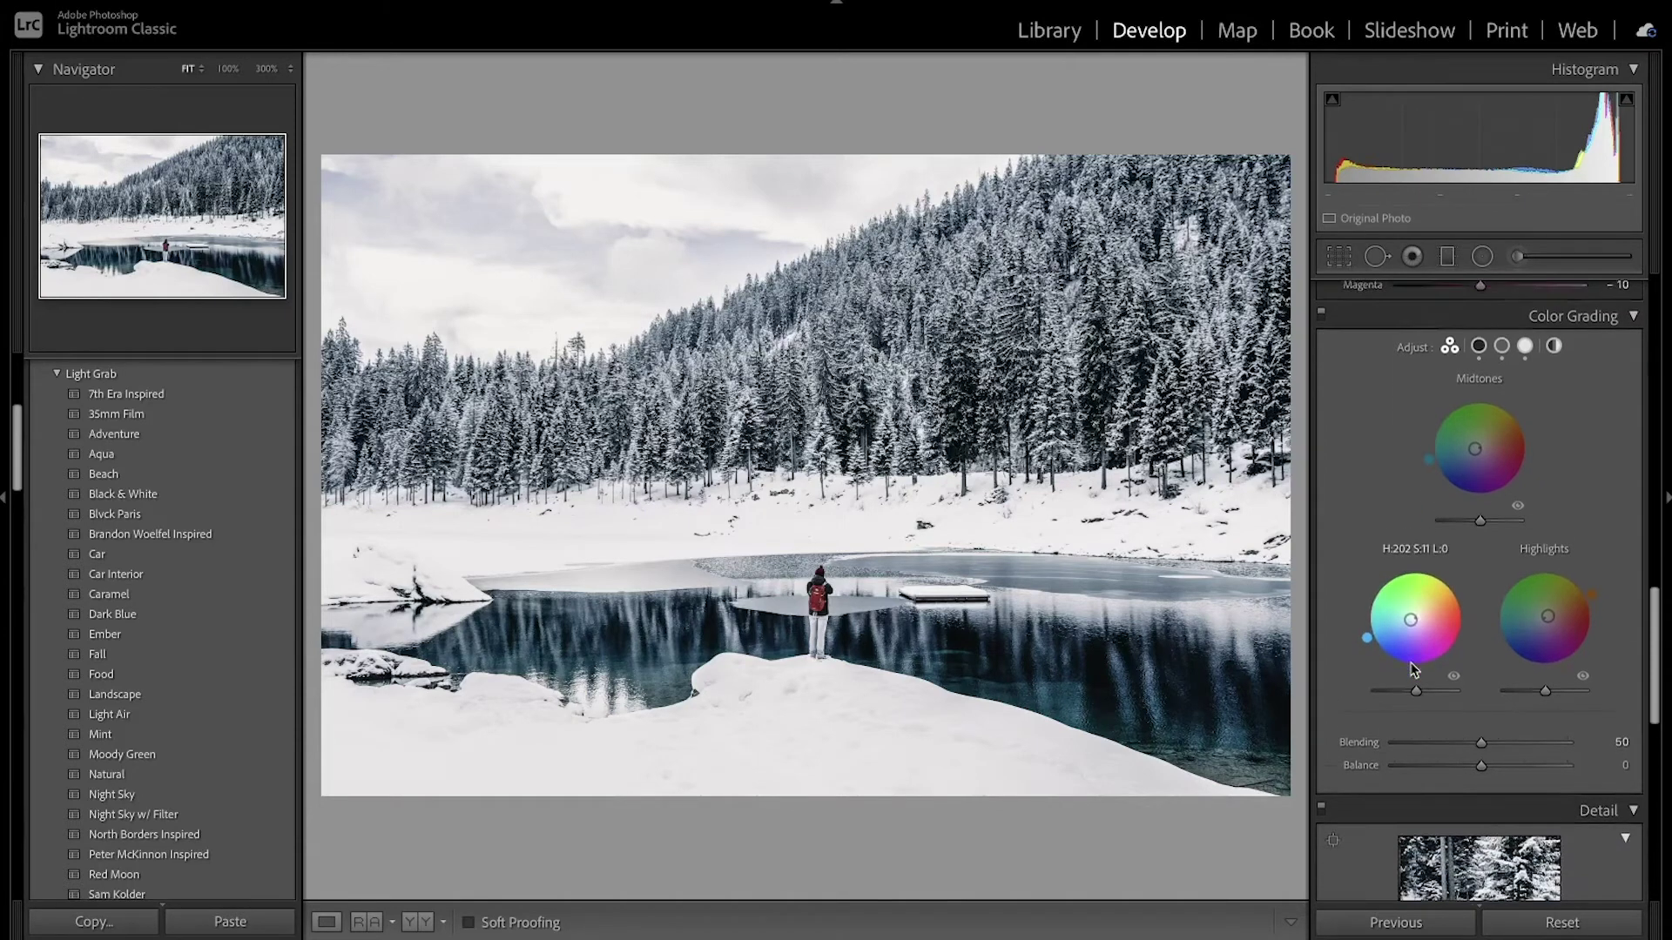
scroll(1413, 669, up, 1)
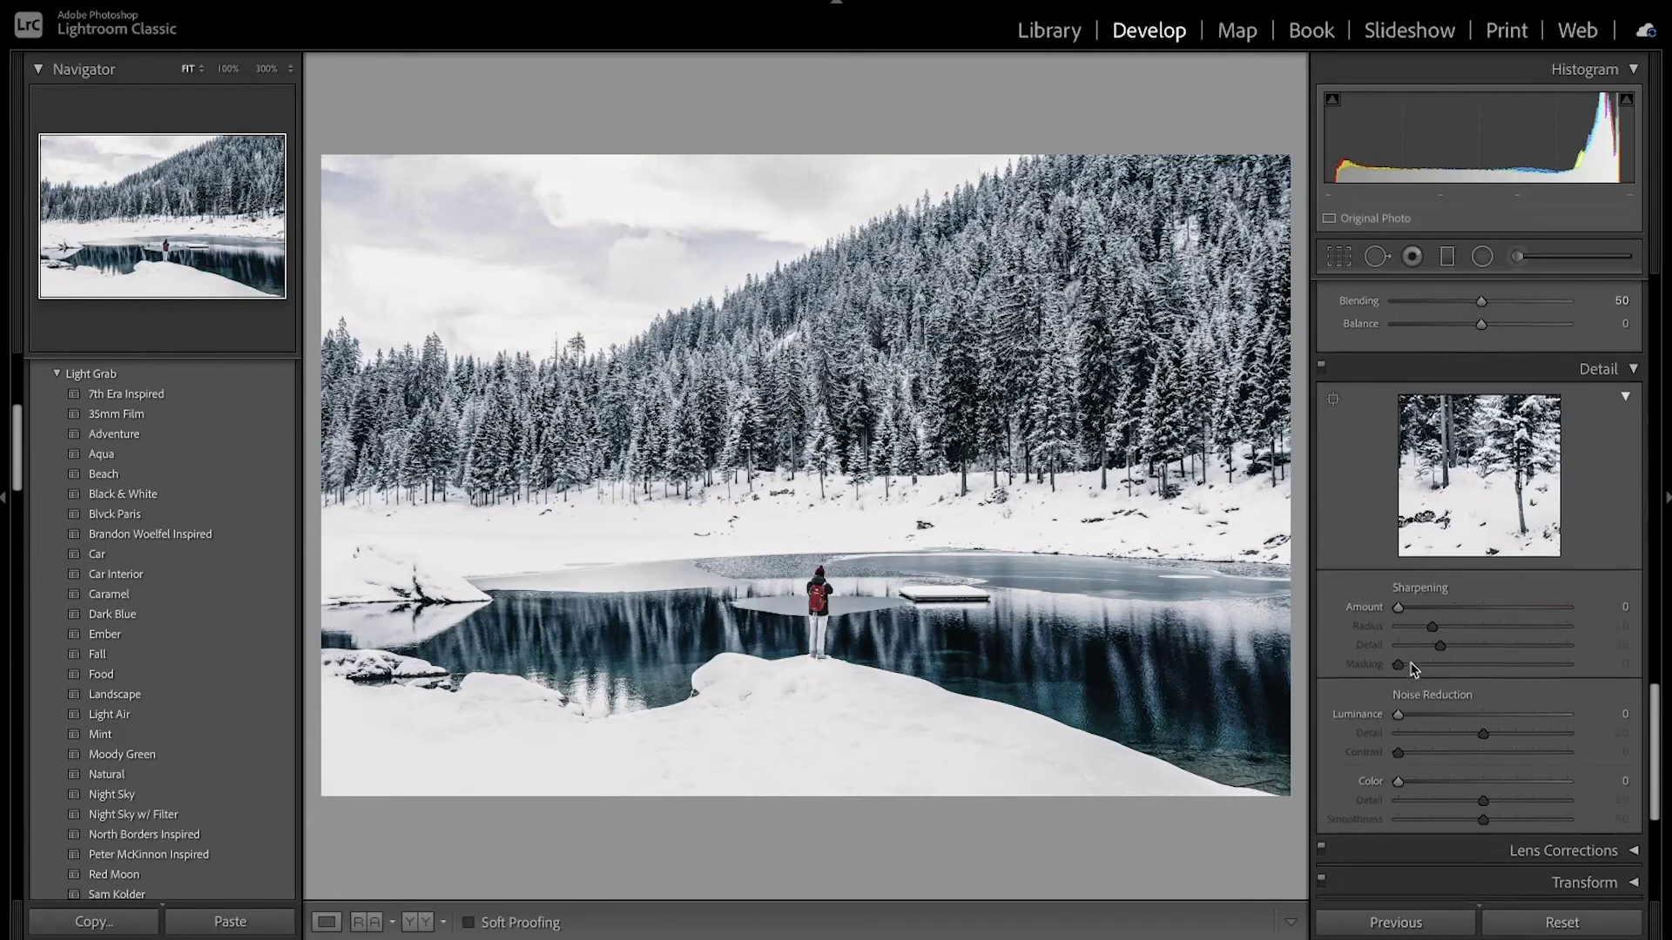
drag(1399, 618, 1438, 617)
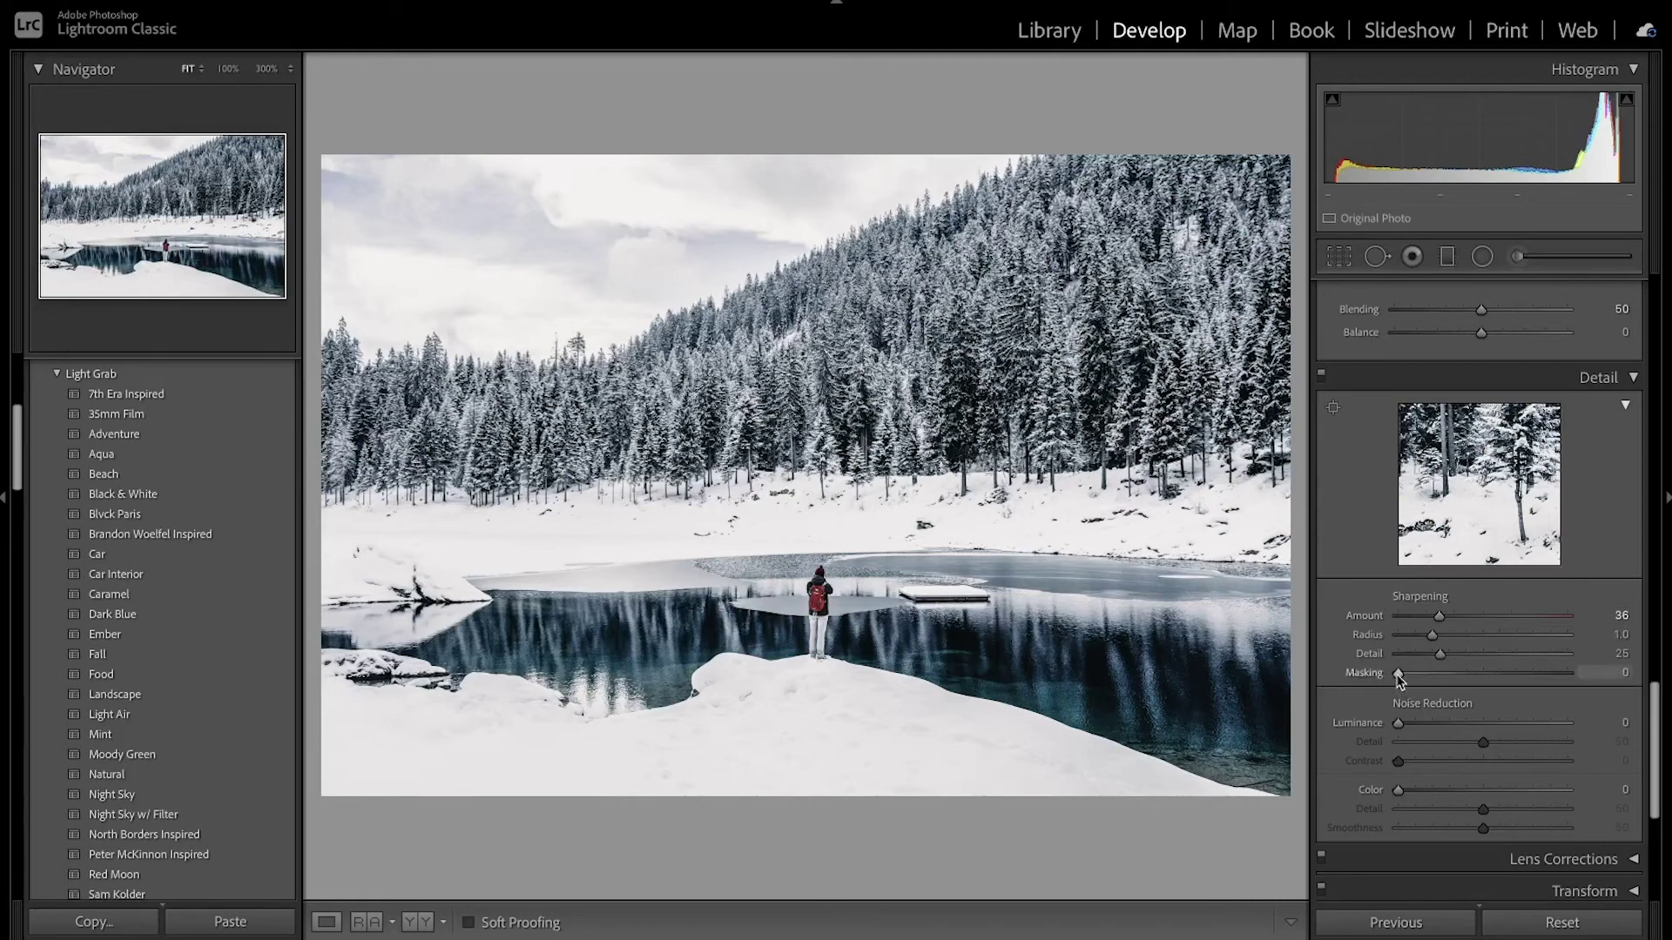
drag(1400, 675, 1524, 672)
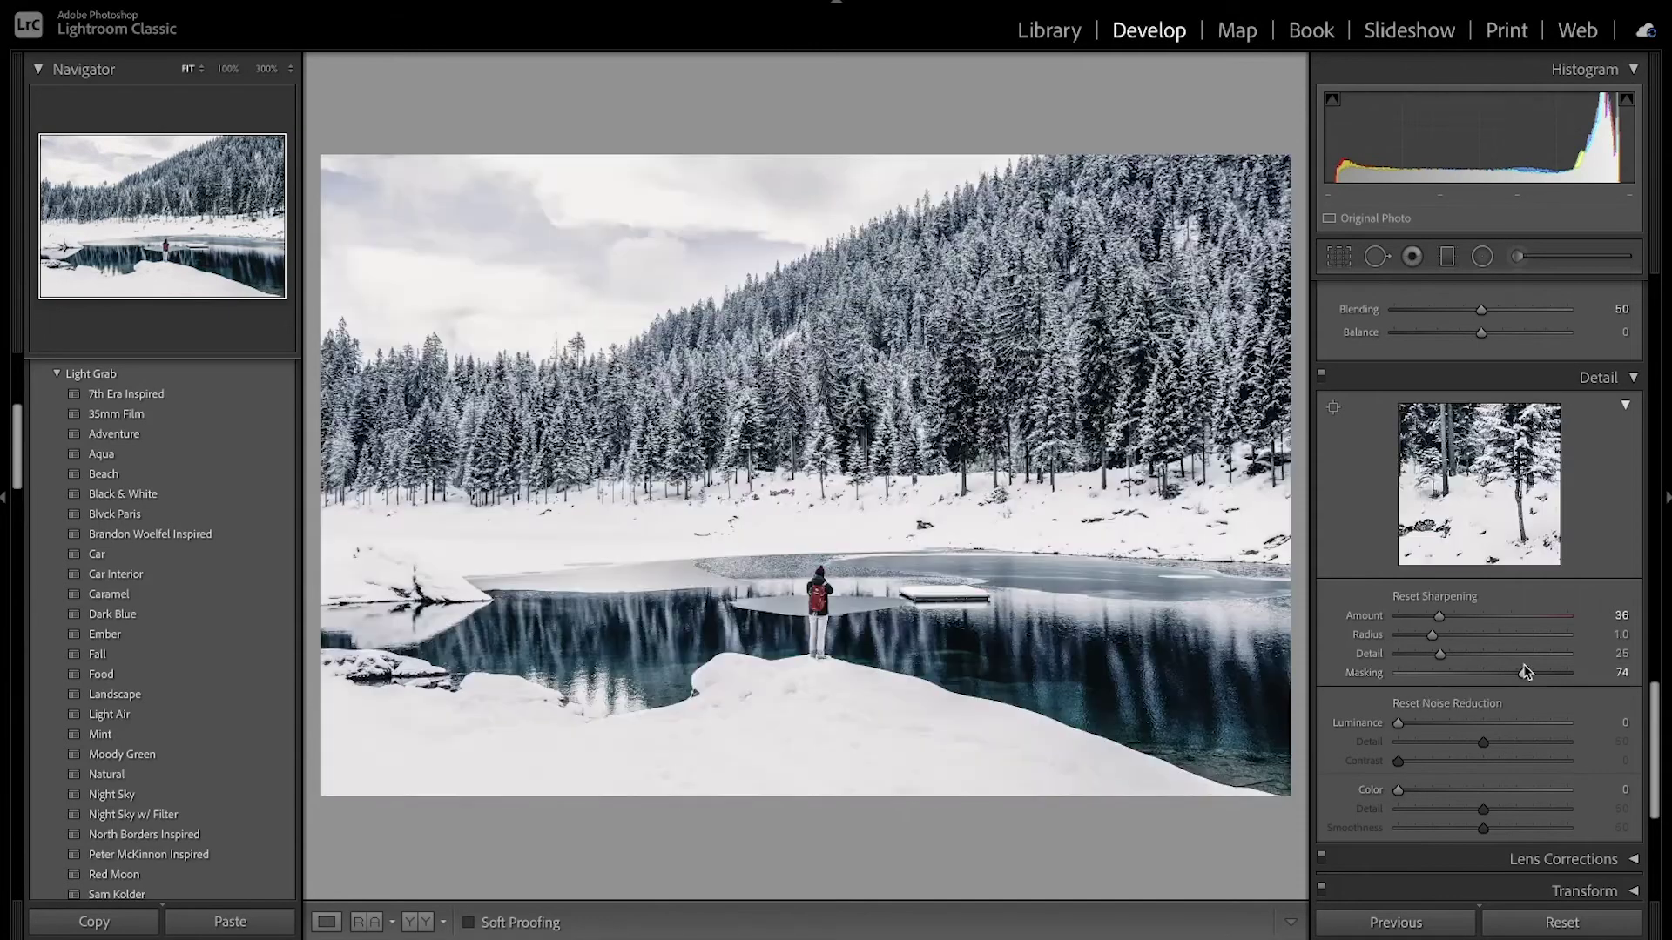
- Apply noise reduction with Luminance 21 and its Detail 55, and Color 7 and its Detail 57
scroll(1474, 717, down, 1)
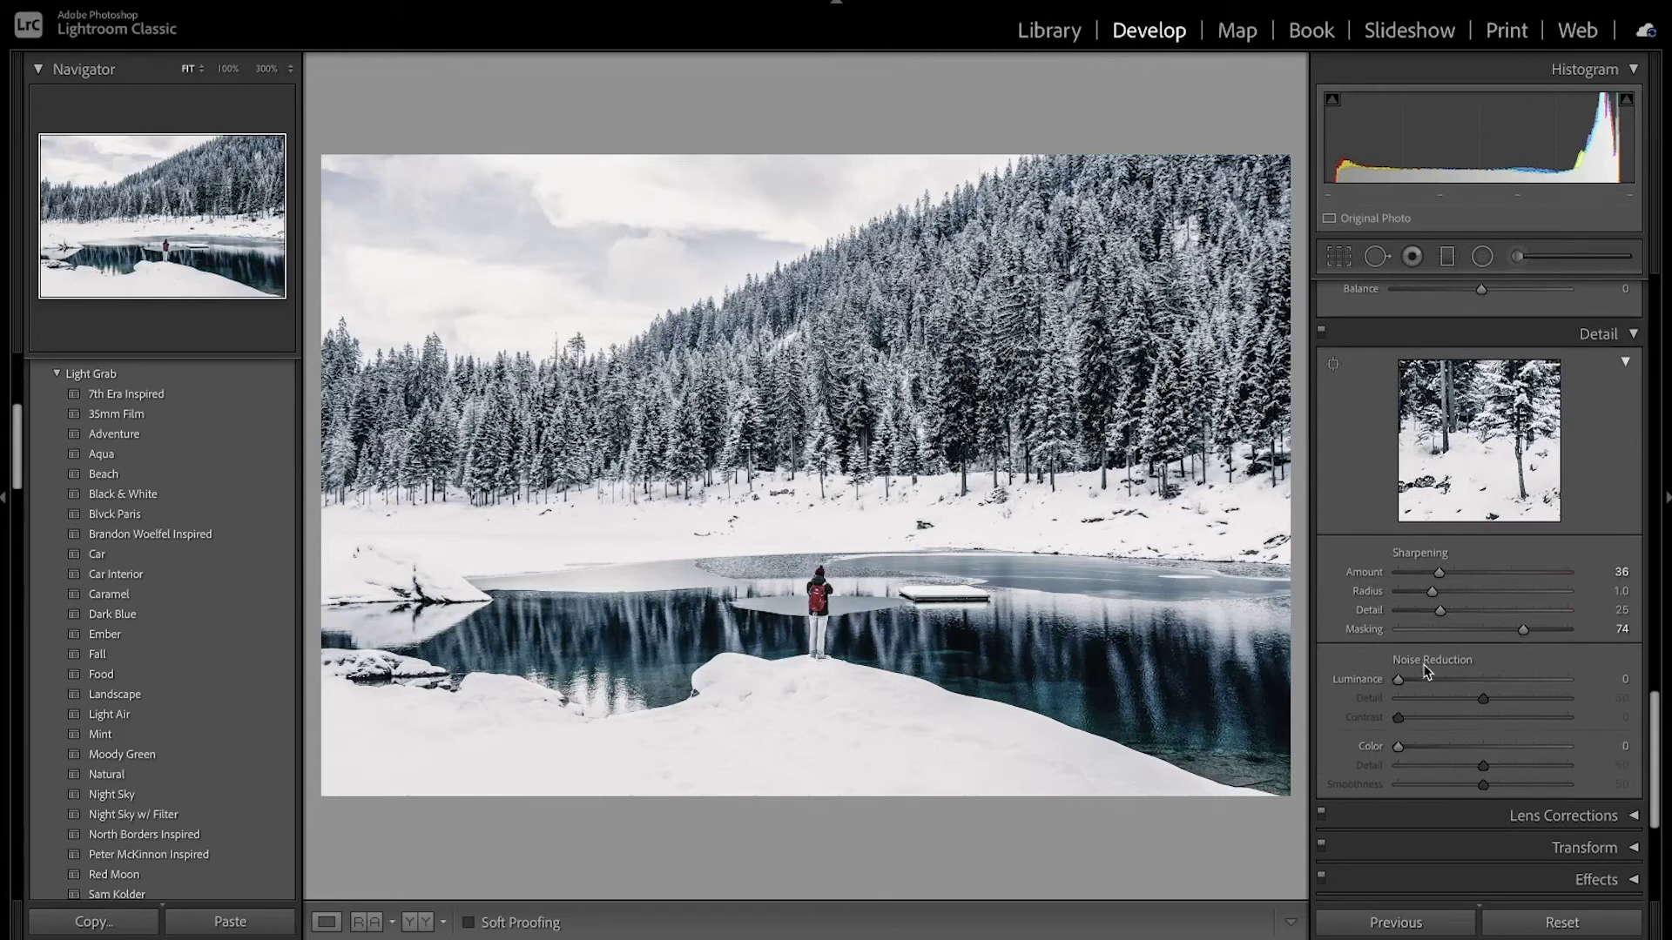
drag(1398, 681, 1435, 688)
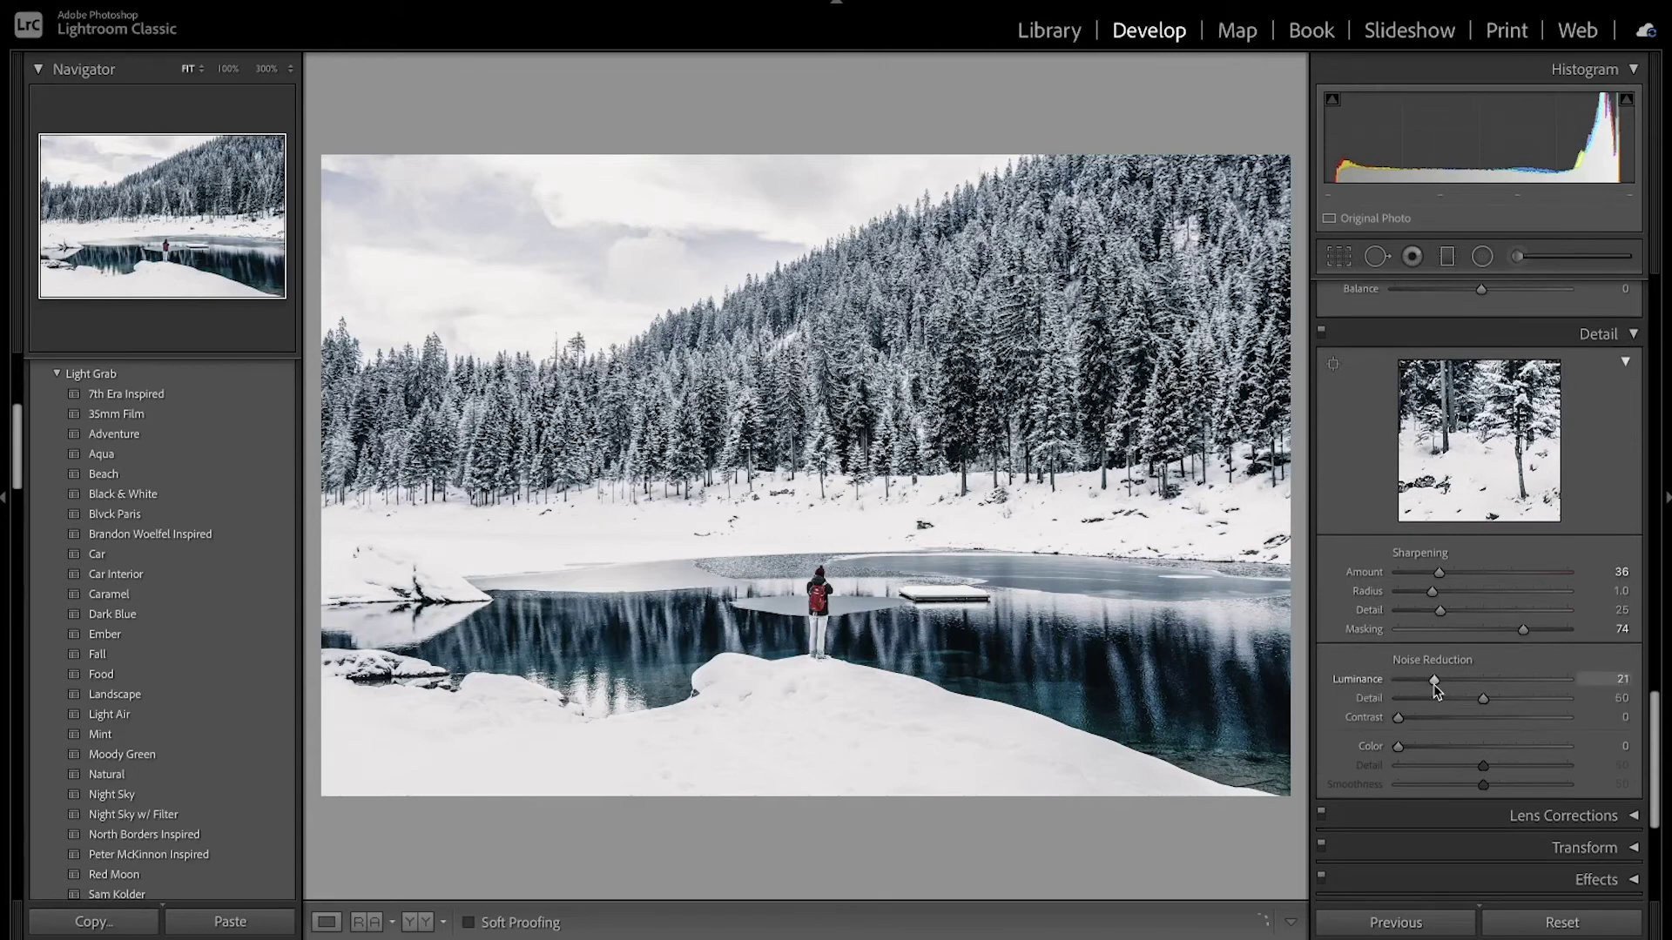
drag(1397, 748, 1407, 750)
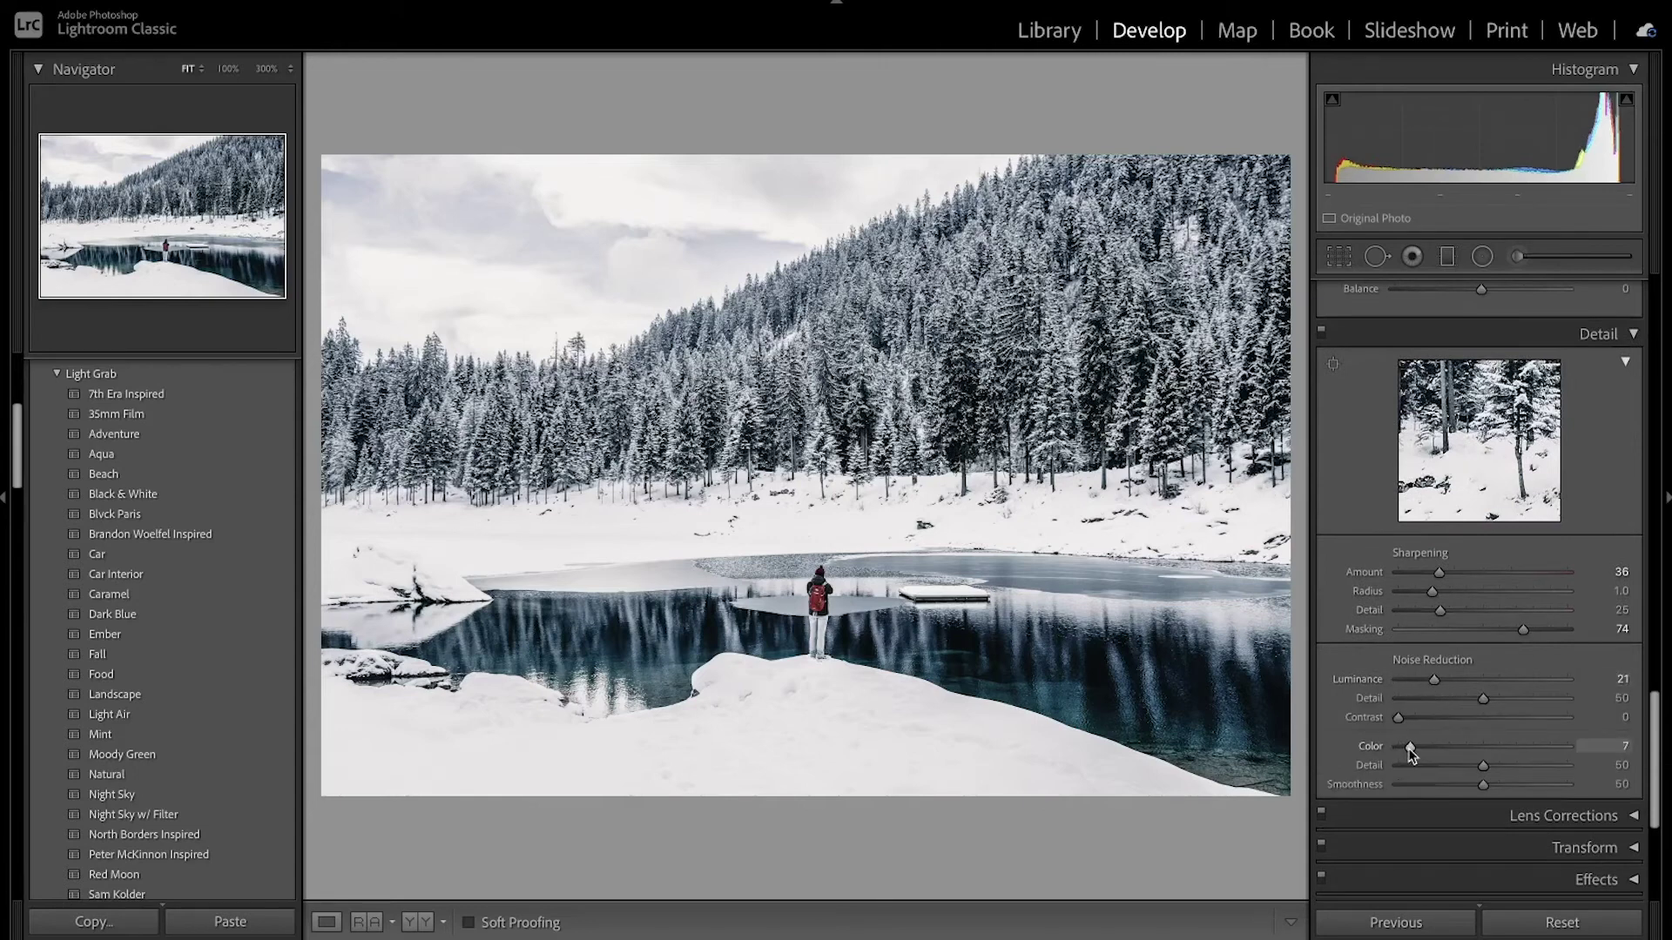
drag(1477, 698, 1486, 698)
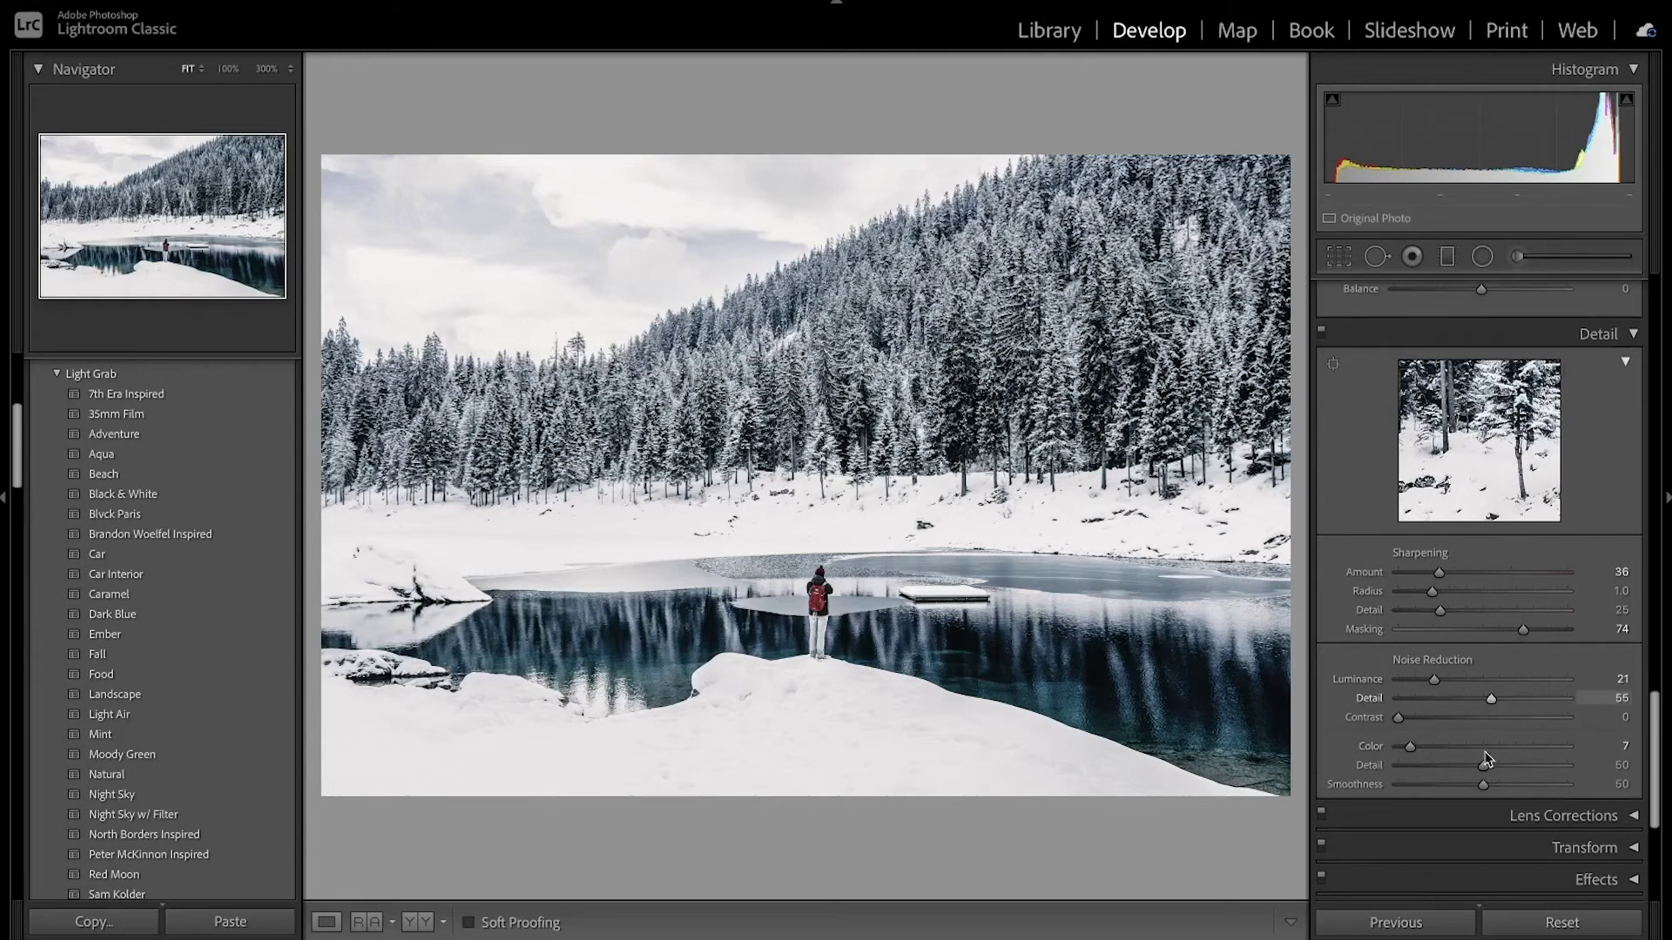
drag(1485, 768, 1495, 767)
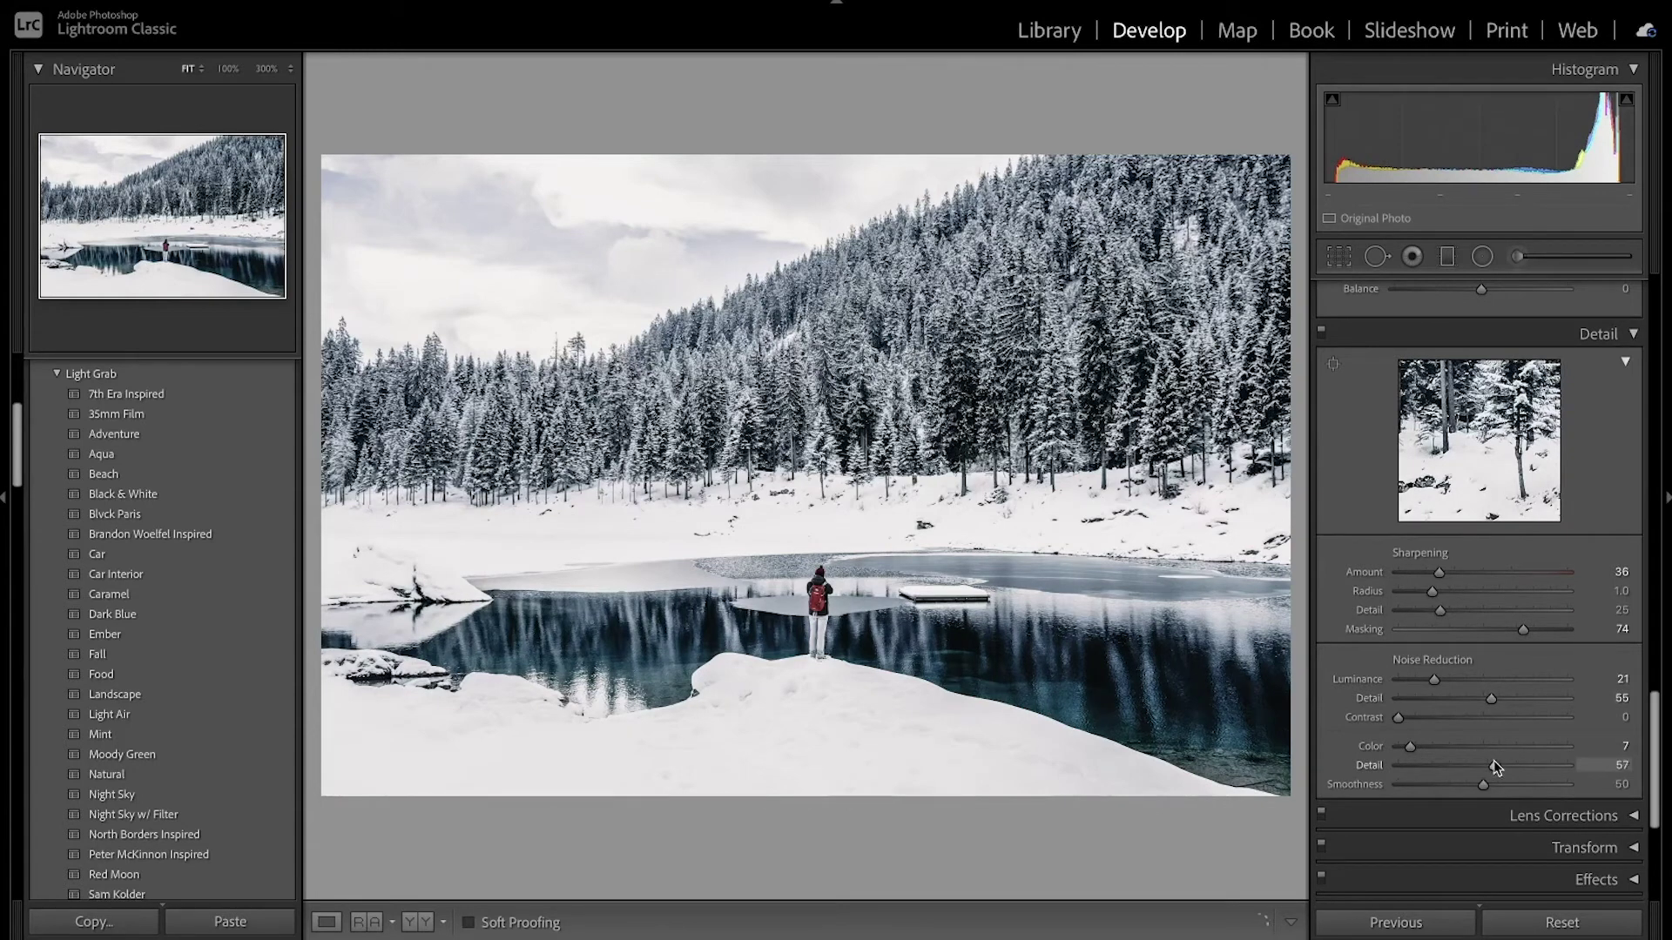
- Calibrate the photo's Red Primary with Hue +18 and Saturation -22
scroll(1426, 728, down, 5)
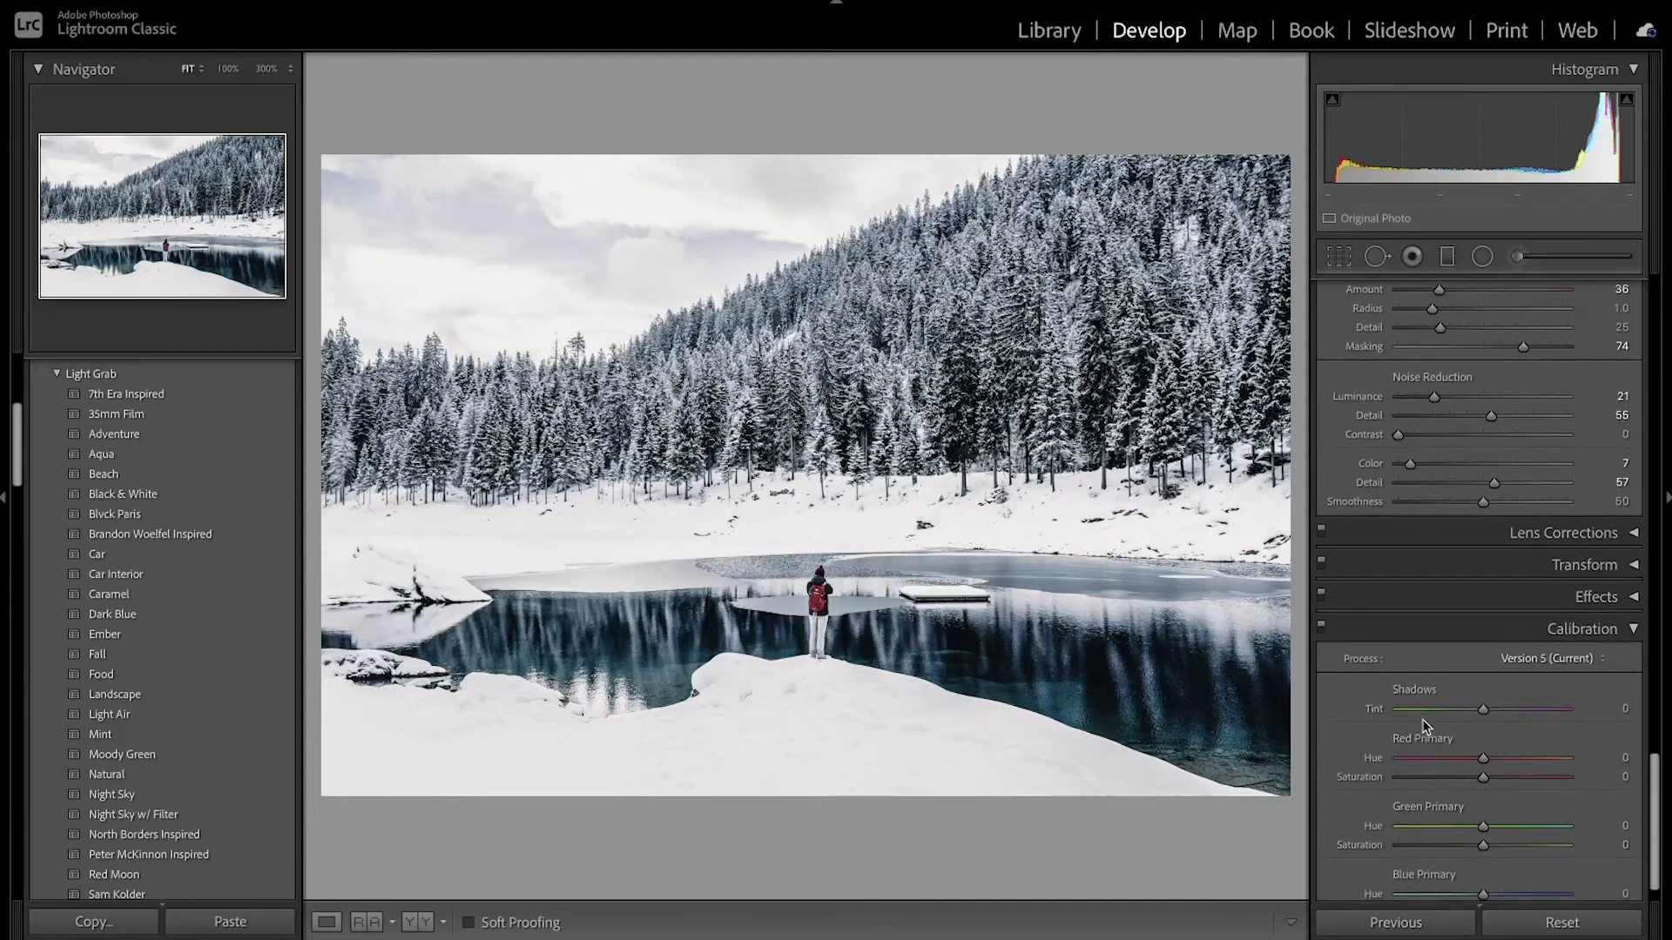
scroll(1425, 728, down, 1)
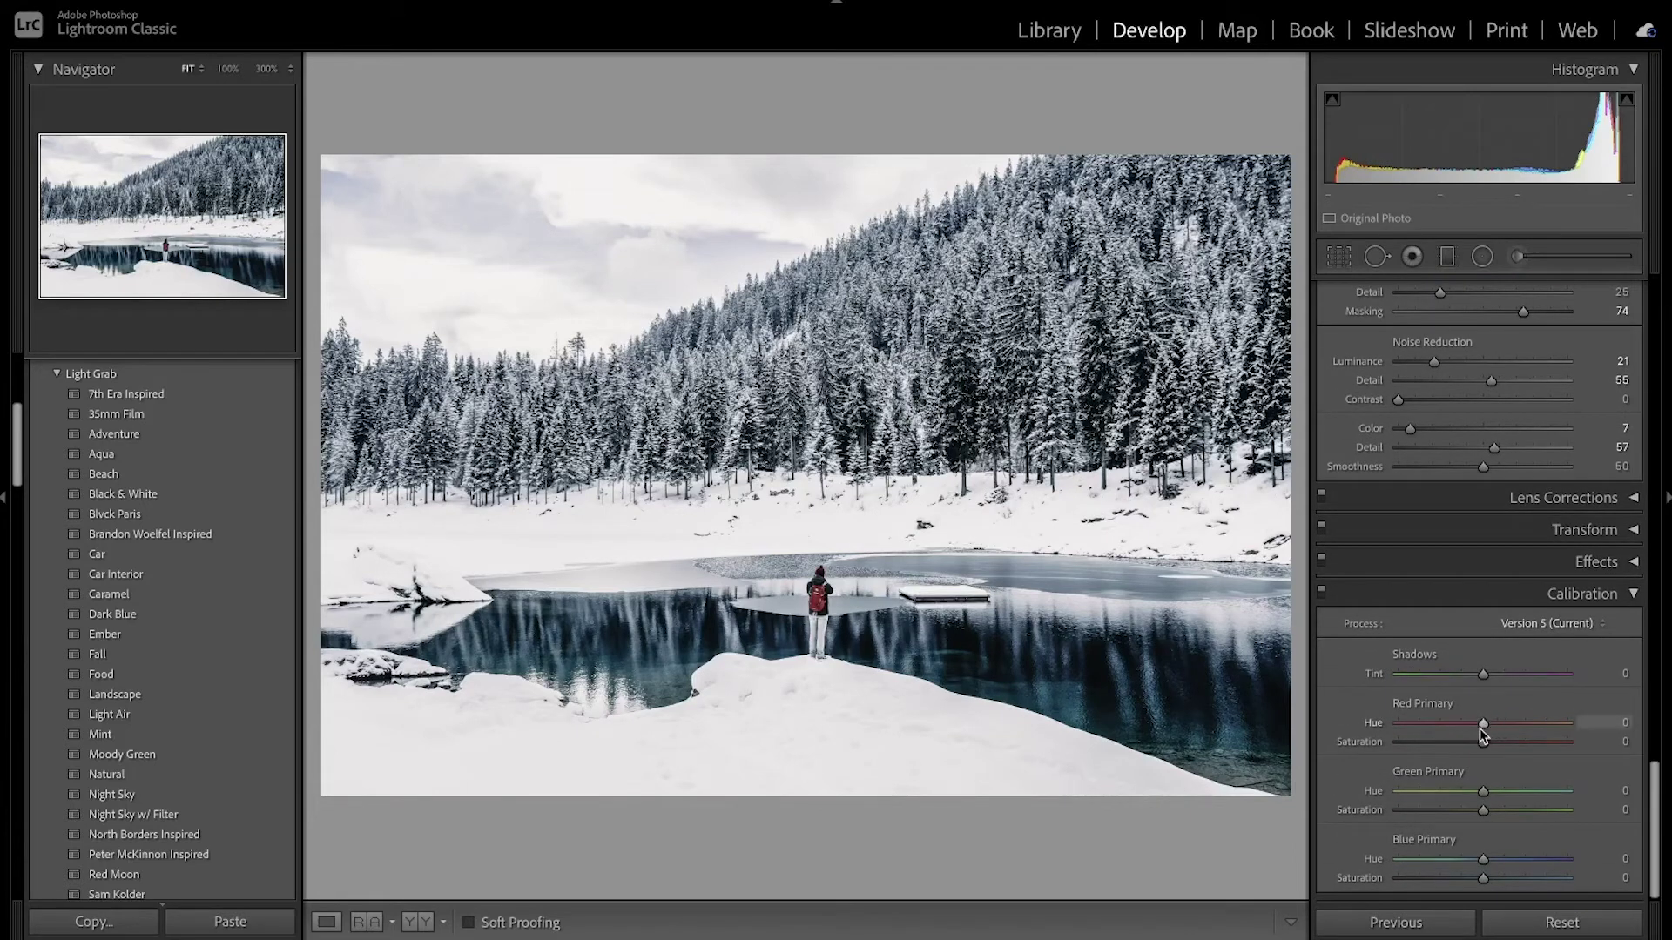
drag(1486, 726, 1500, 731)
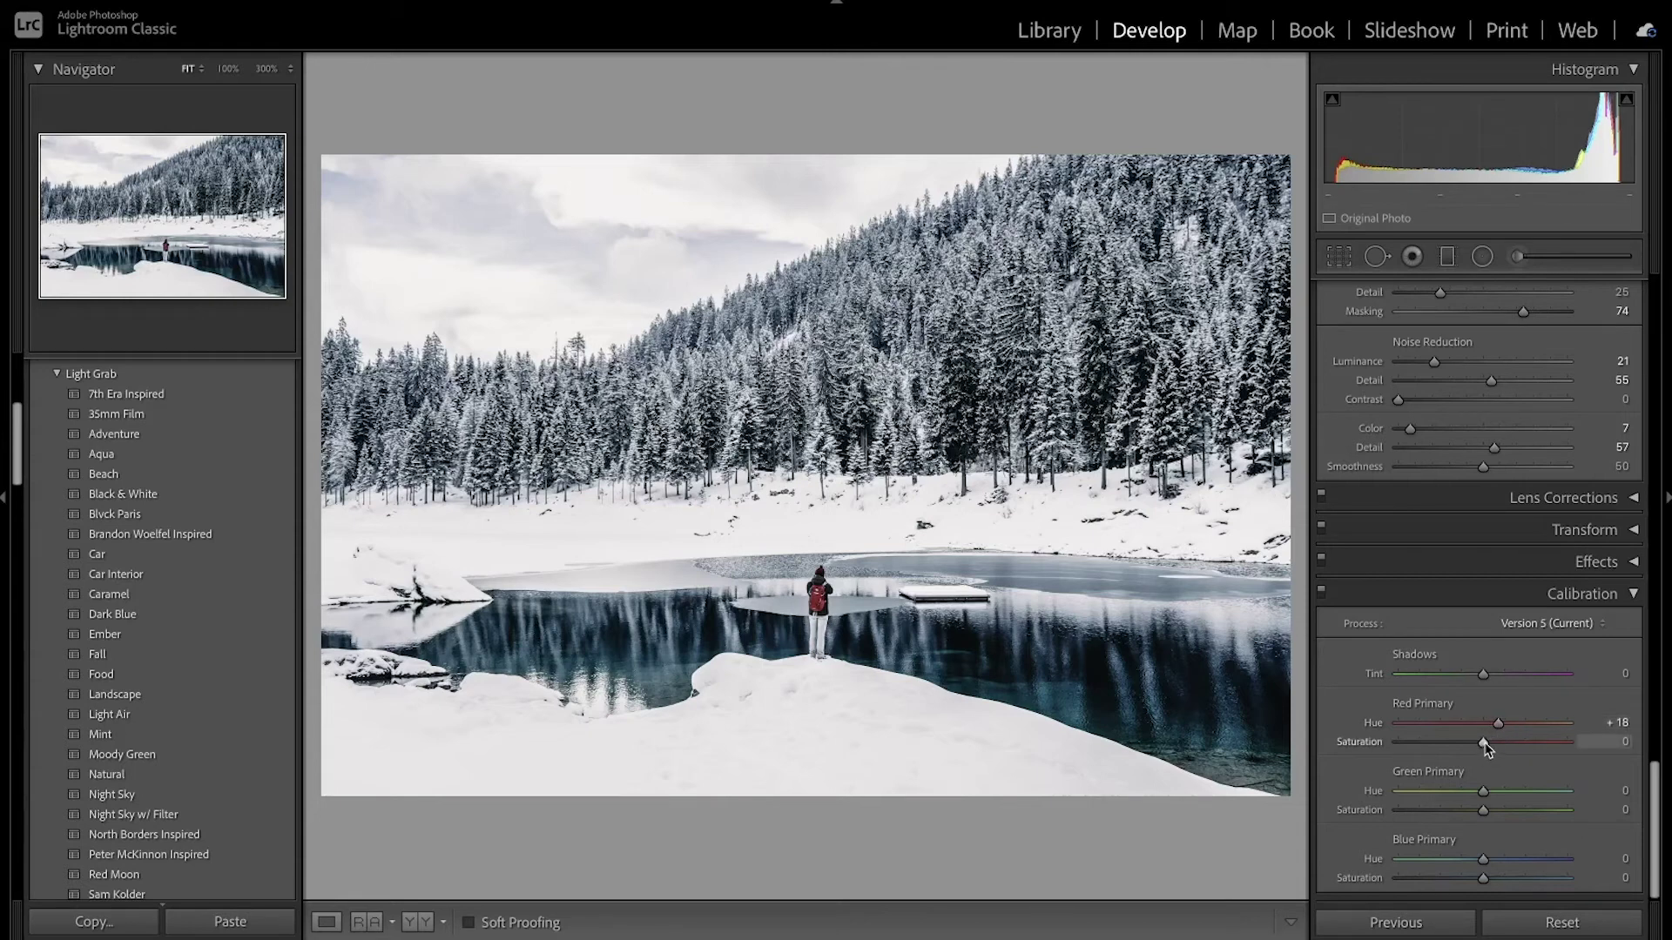
drag(1486, 746, 1468, 753)
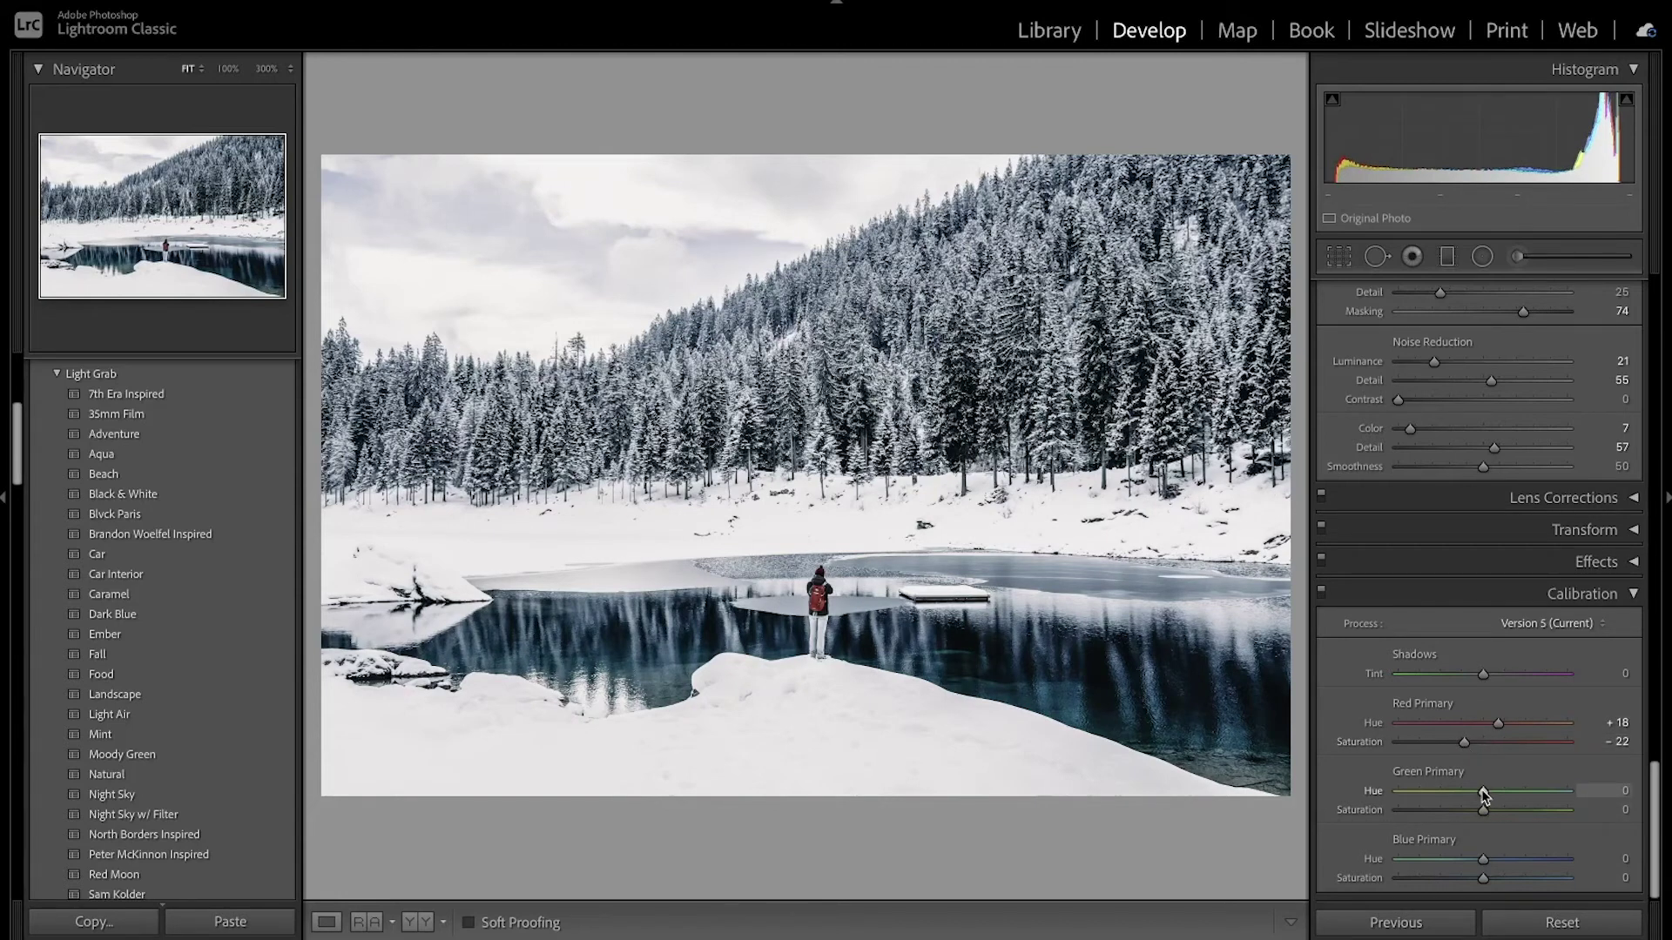
- Calibrate the Green Primary with Hue +27 and Saturation -23, and the Blue Primary with Hue -24 and Saturation +17
drag(1490, 794, 1495, 794)
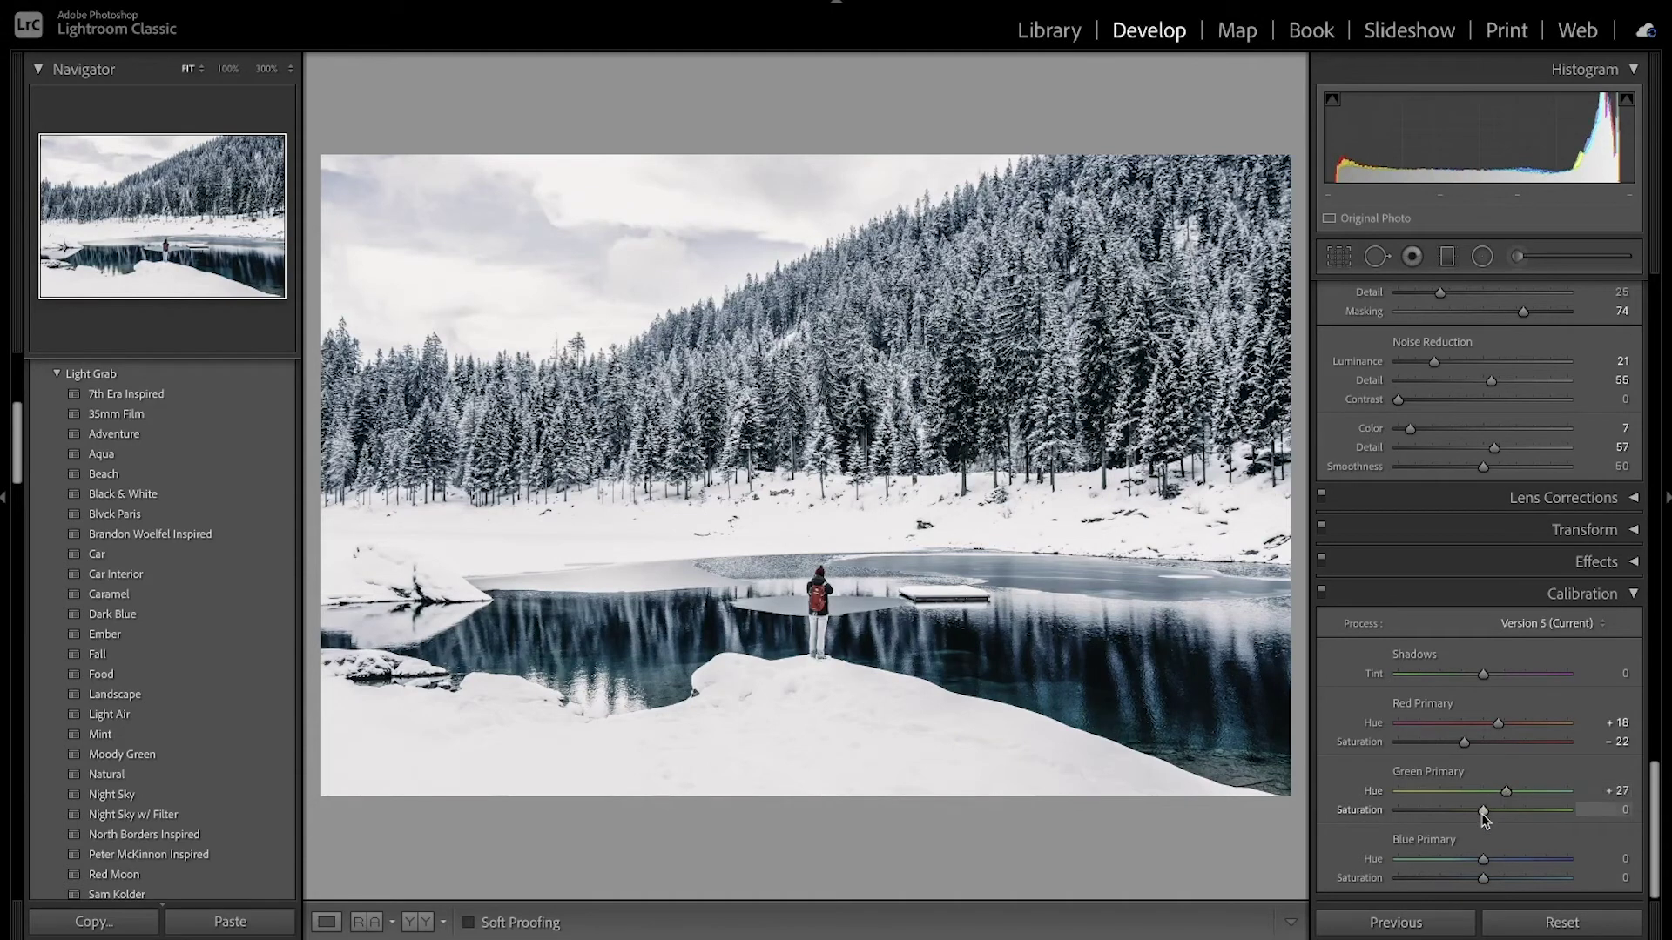
drag(1482, 811, 1465, 814)
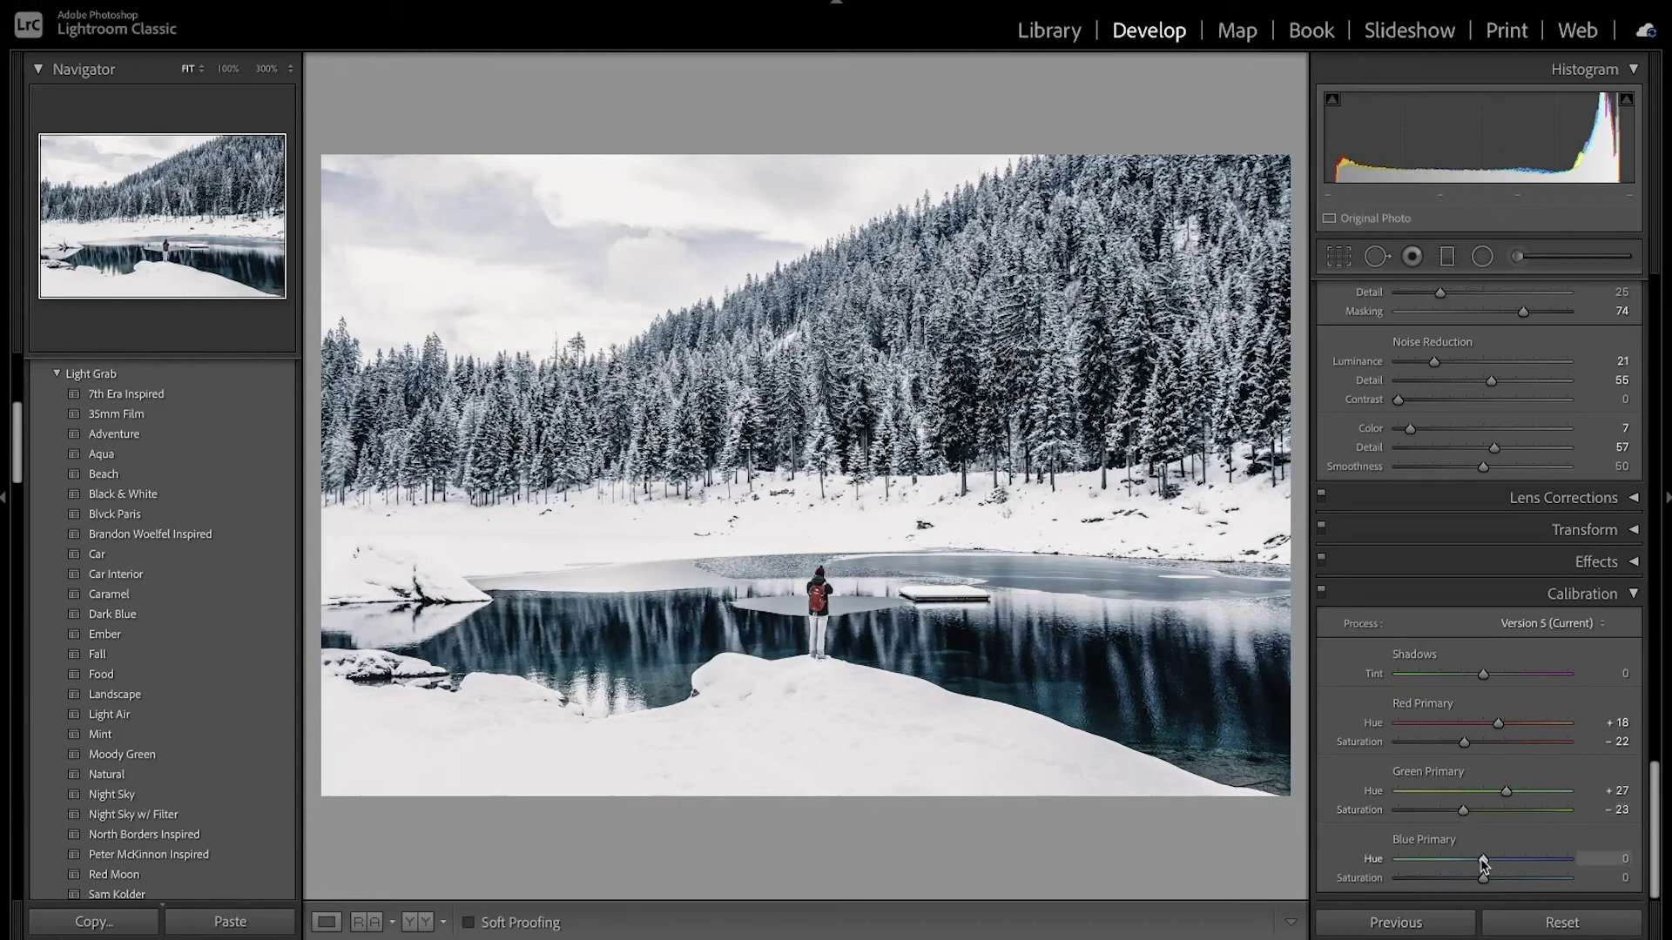
drag(1478, 862, 1464, 862)
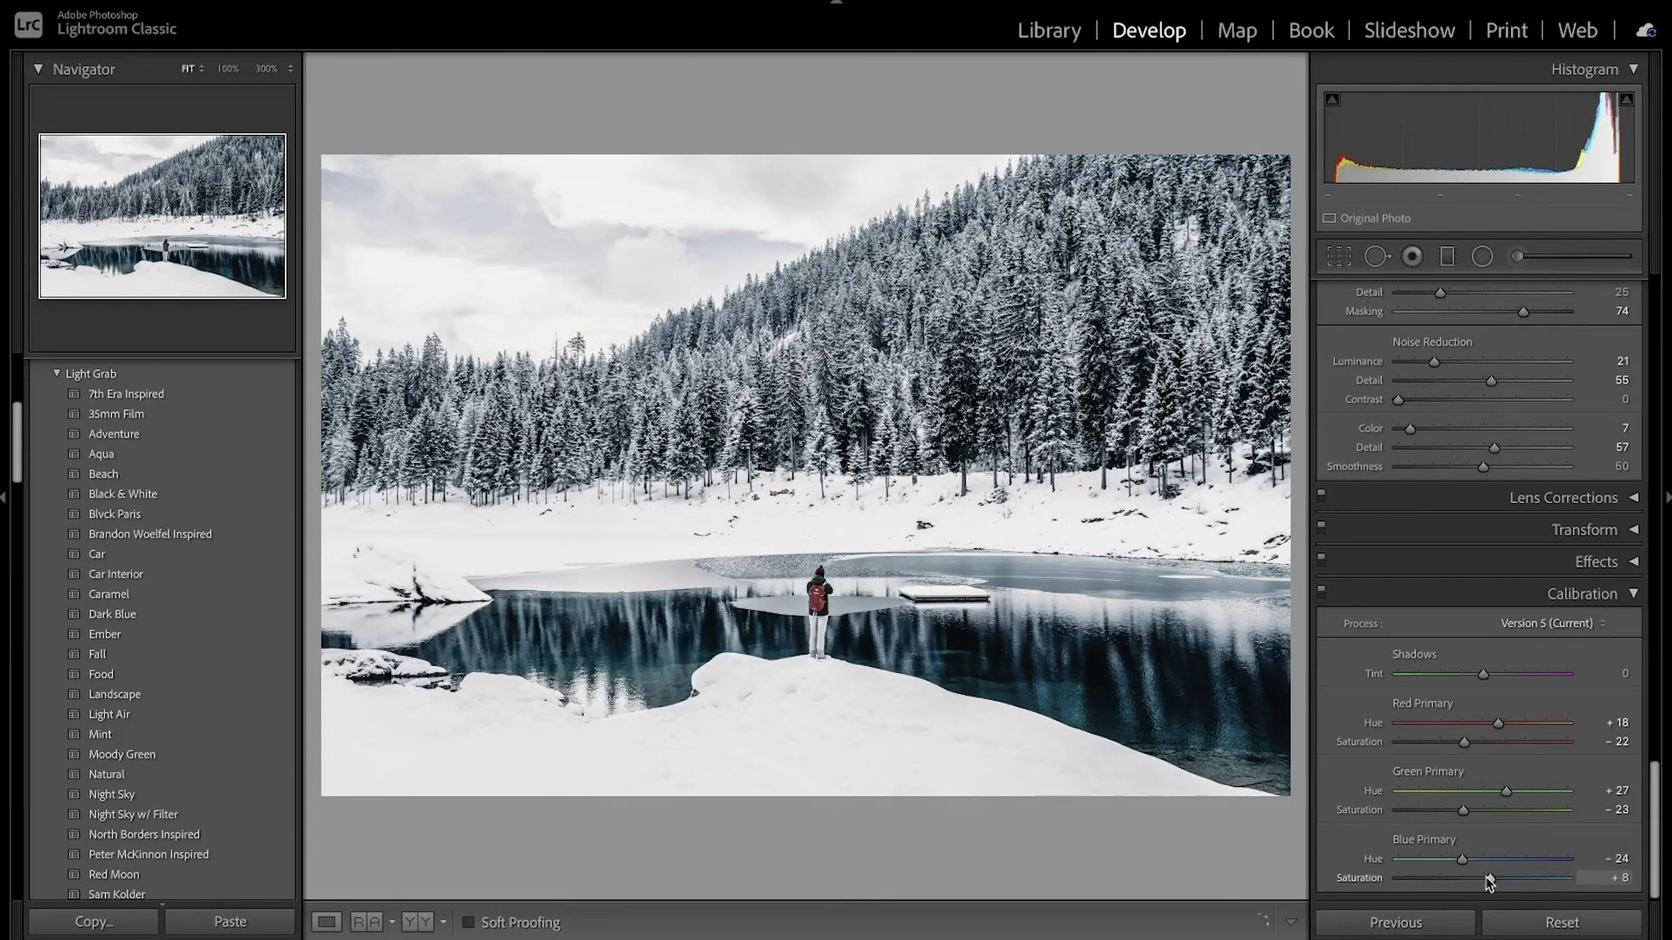
drag(1489, 879, 1493, 880)
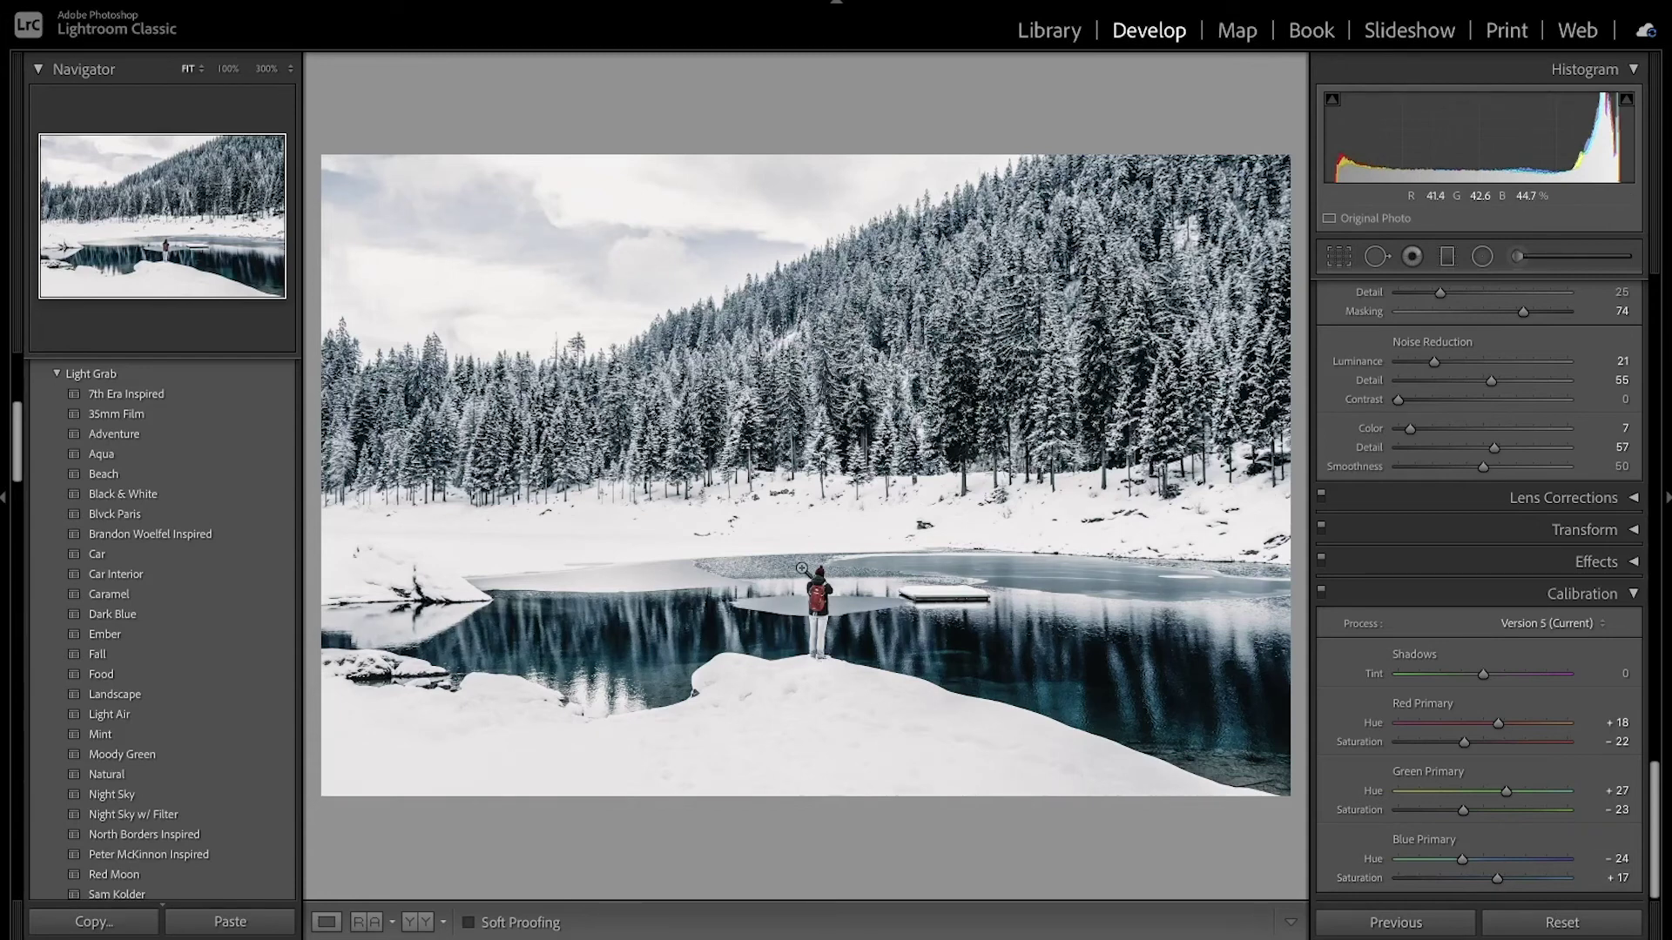
- Compare the photo with and without the calibration, and the fully edited photo with its original version
click(1322, 593)
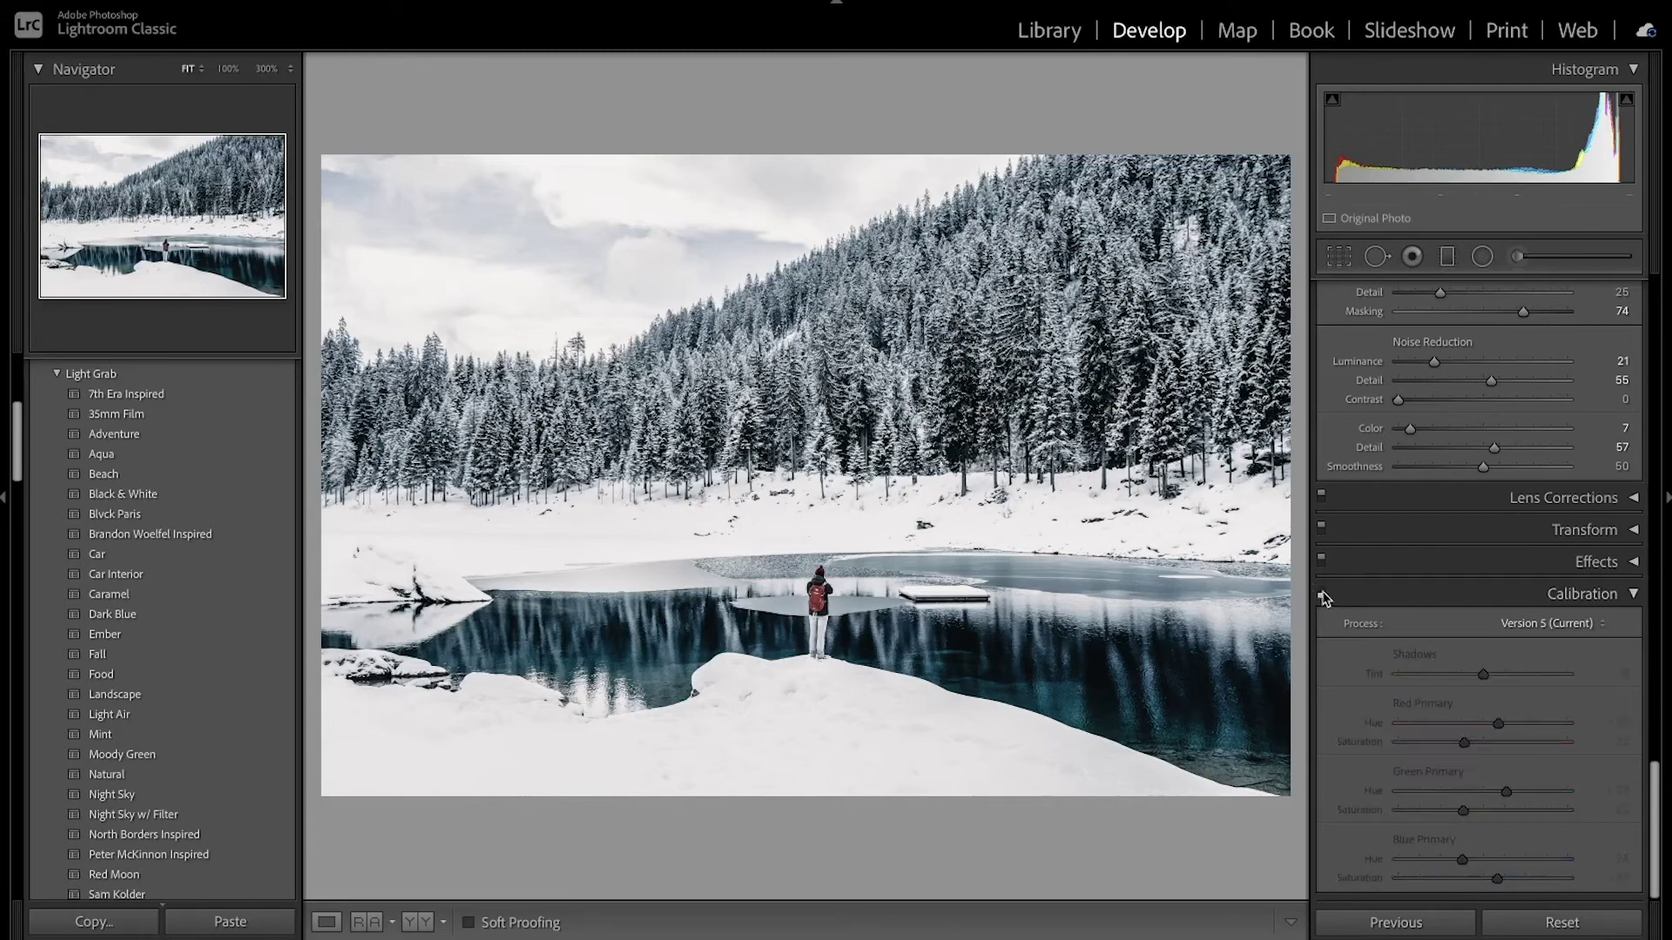
click(1322, 595)
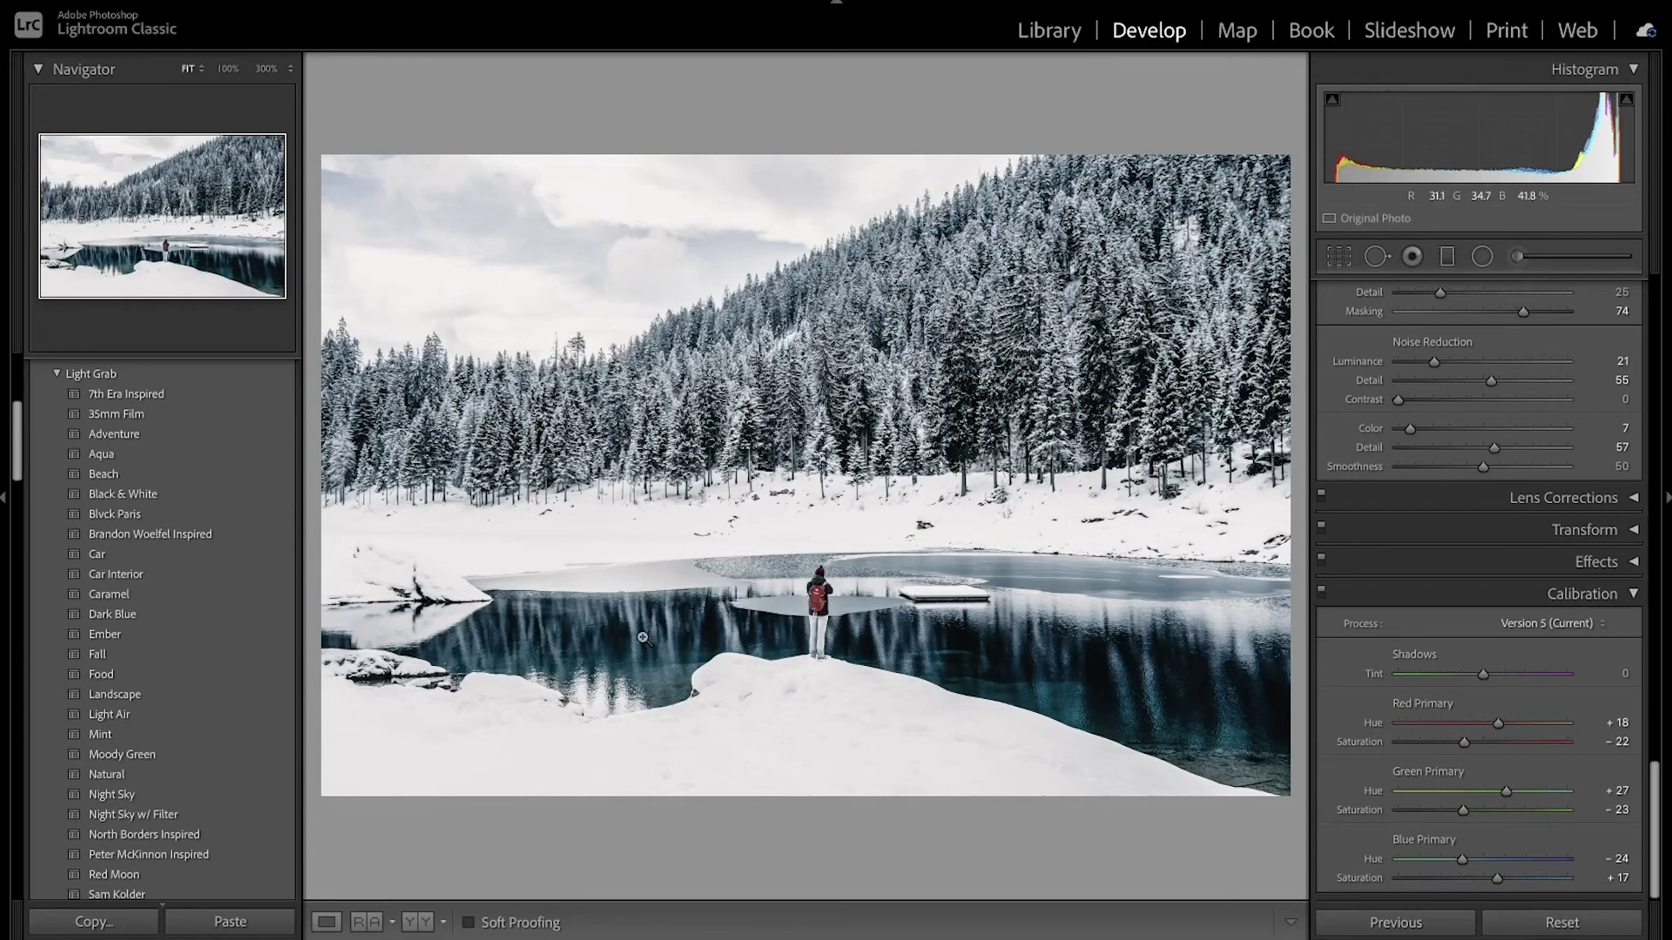
scroll(1461, 603, up, 15)
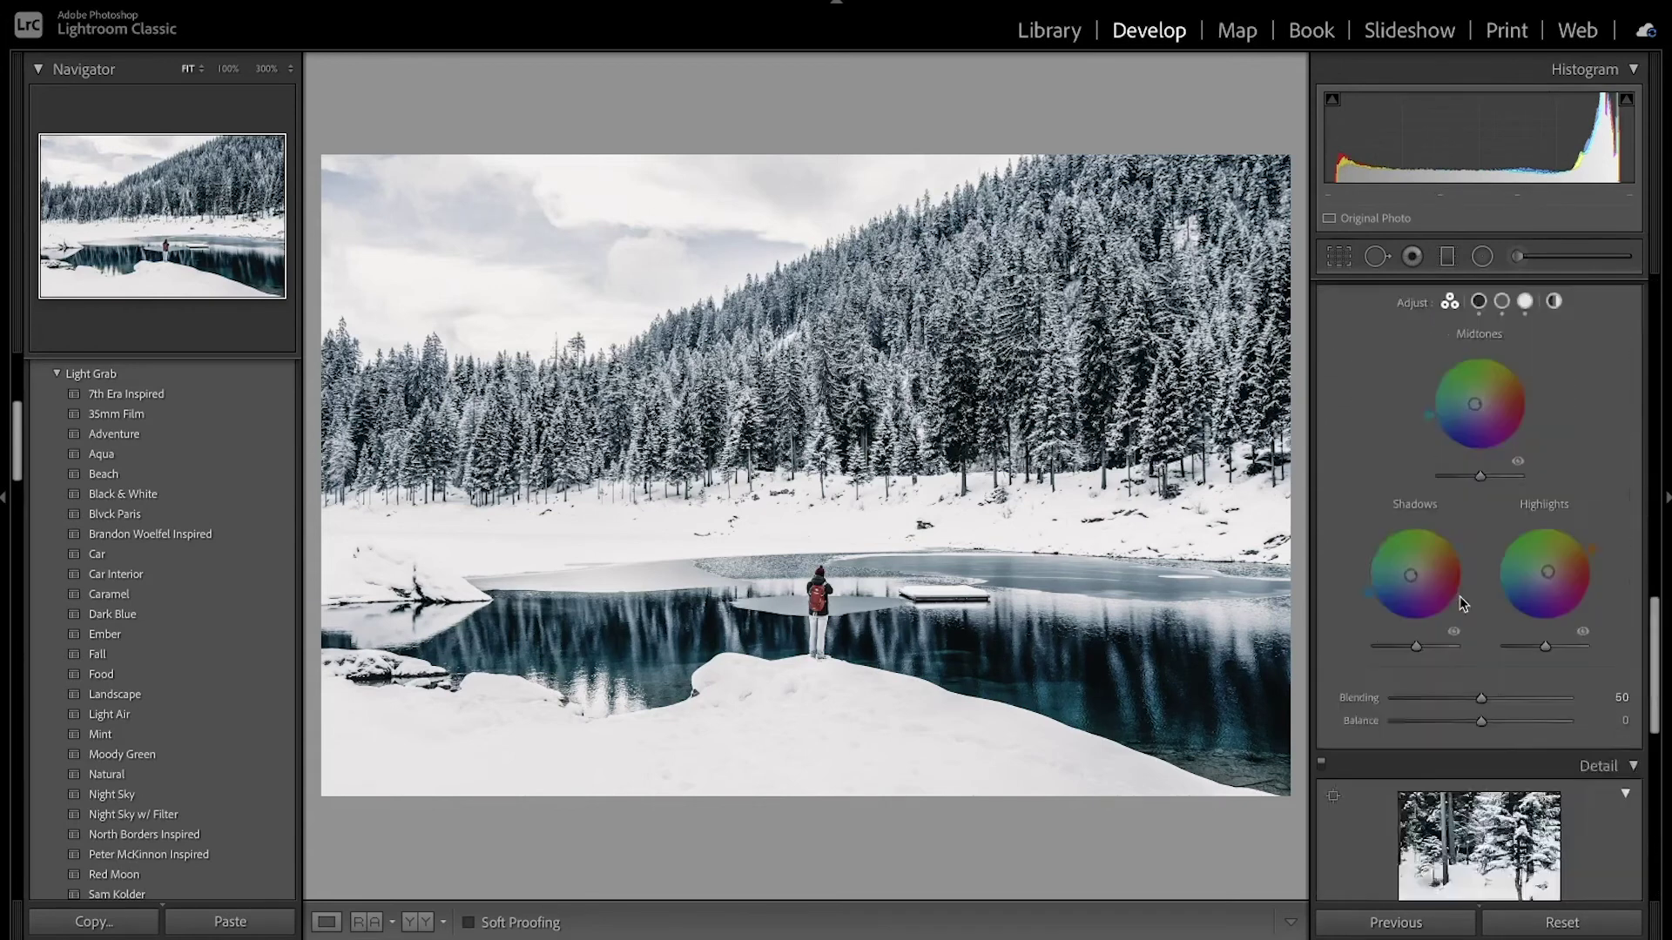
scroll(1461, 603, up, 3)
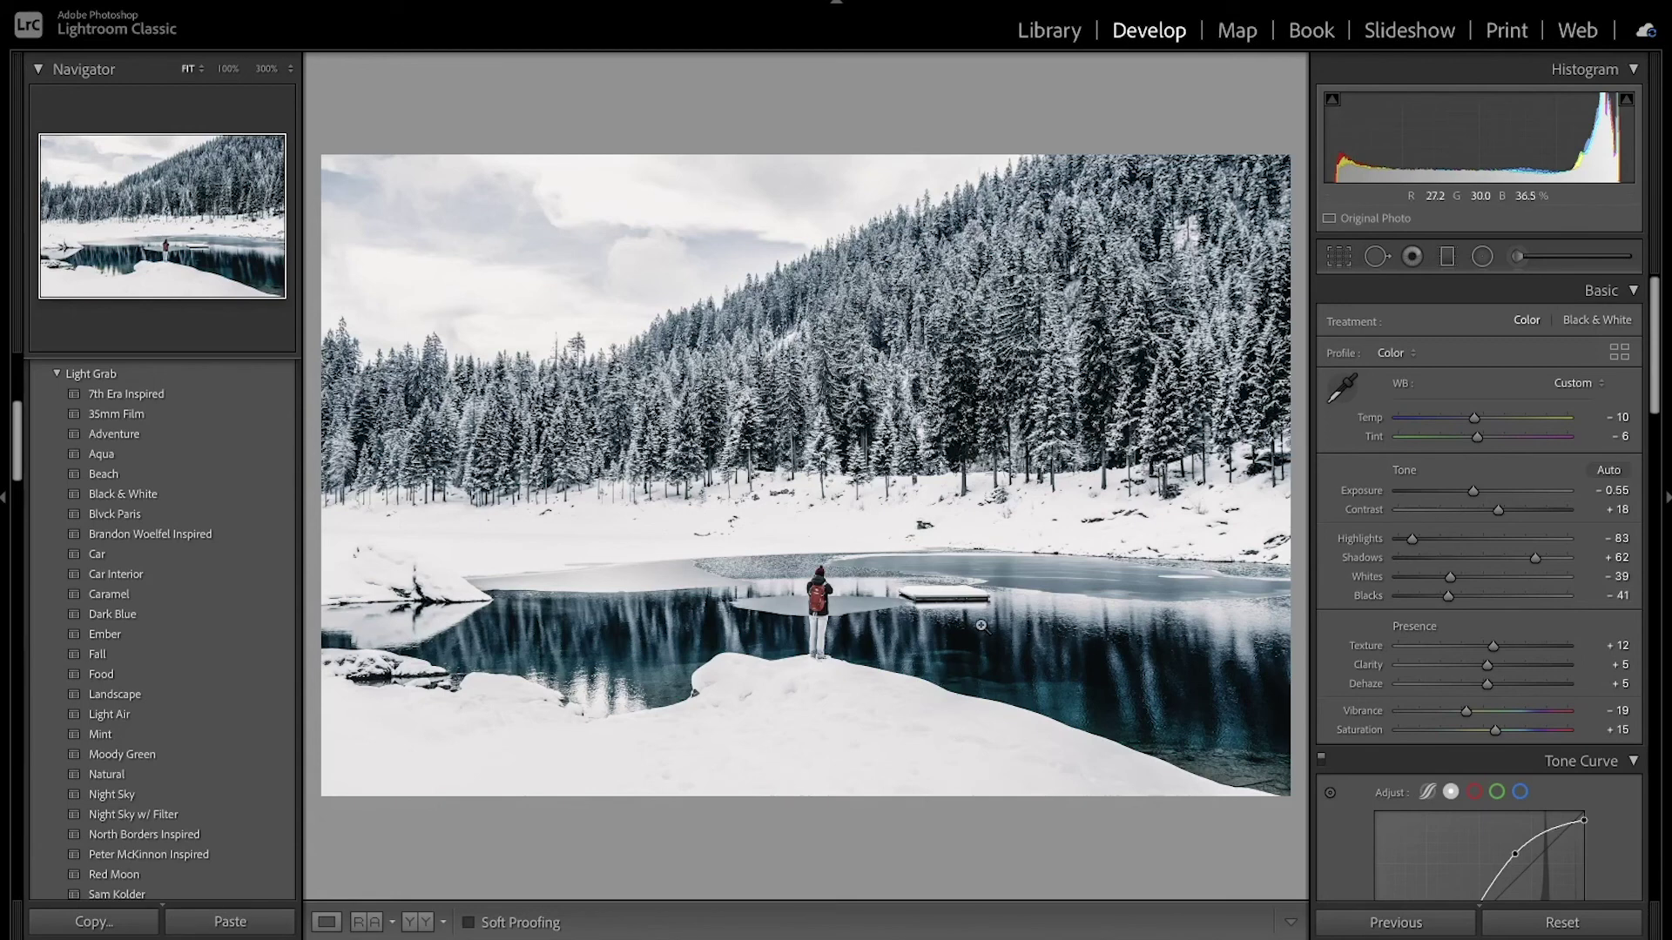
key(backslash)
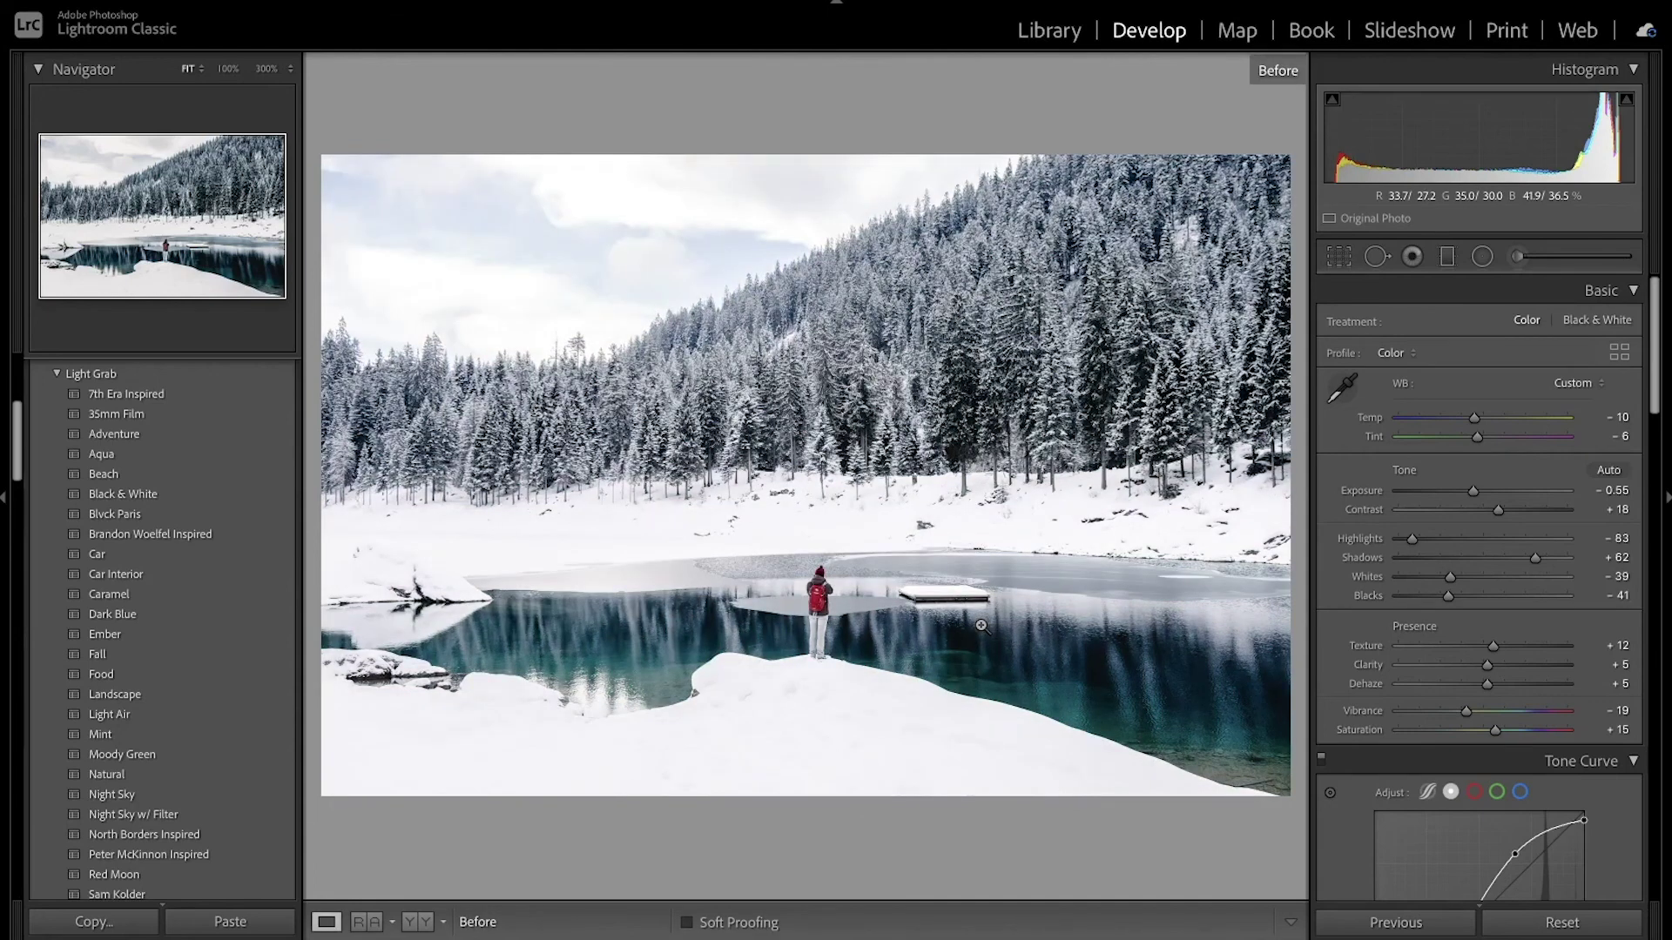
key(backslash)
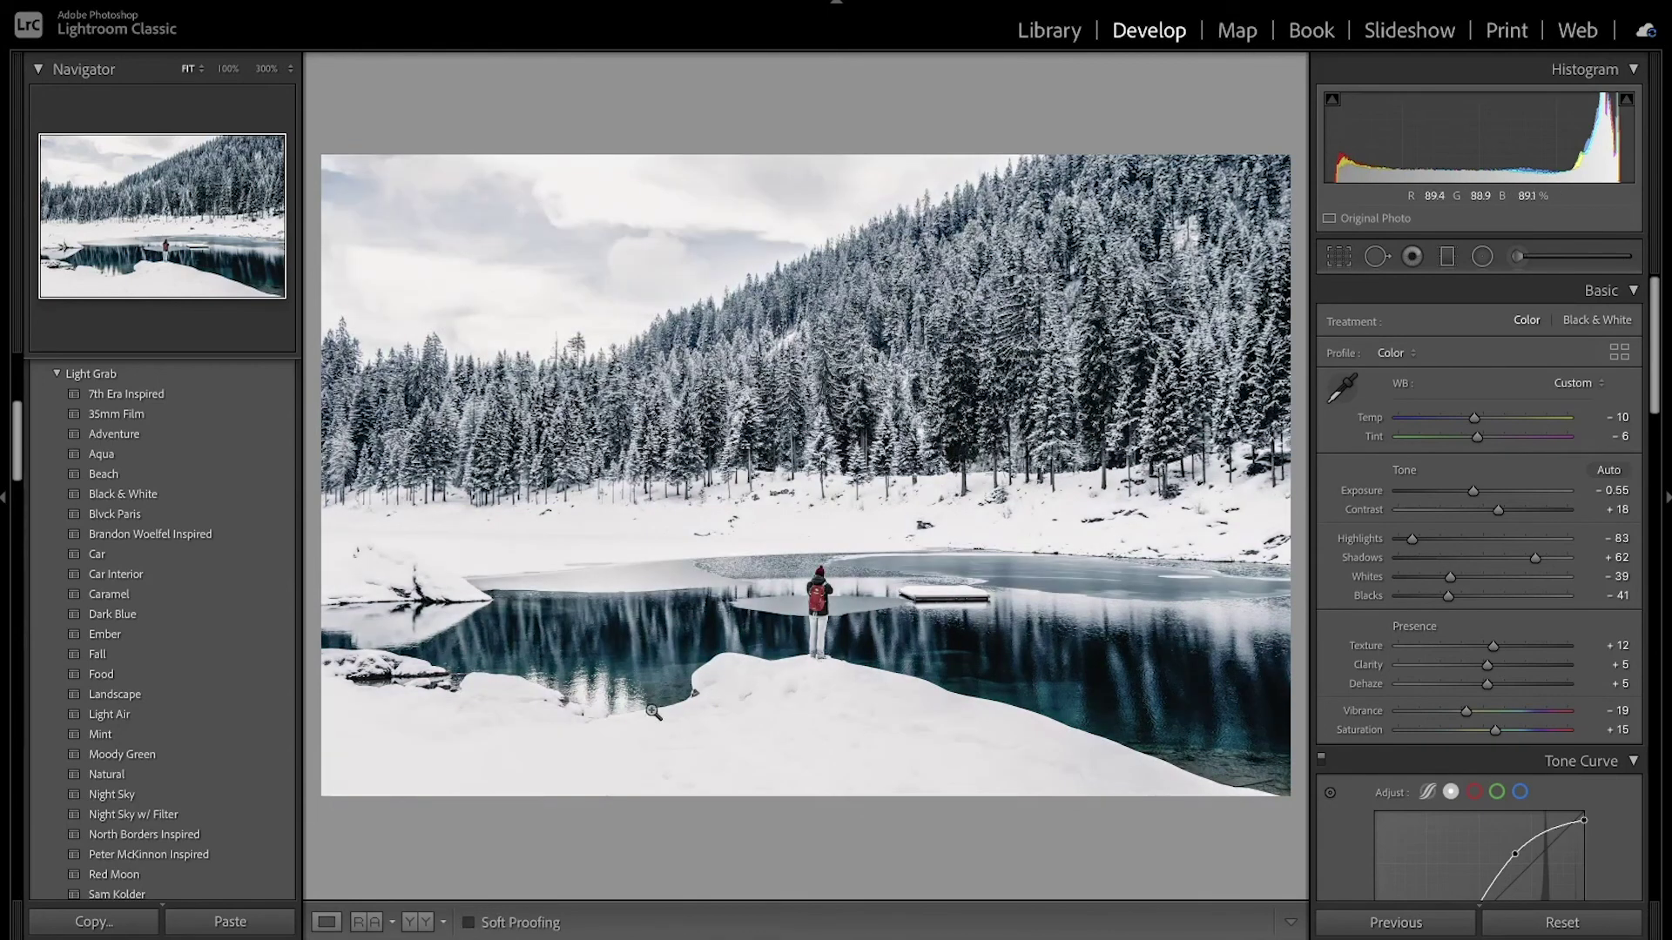